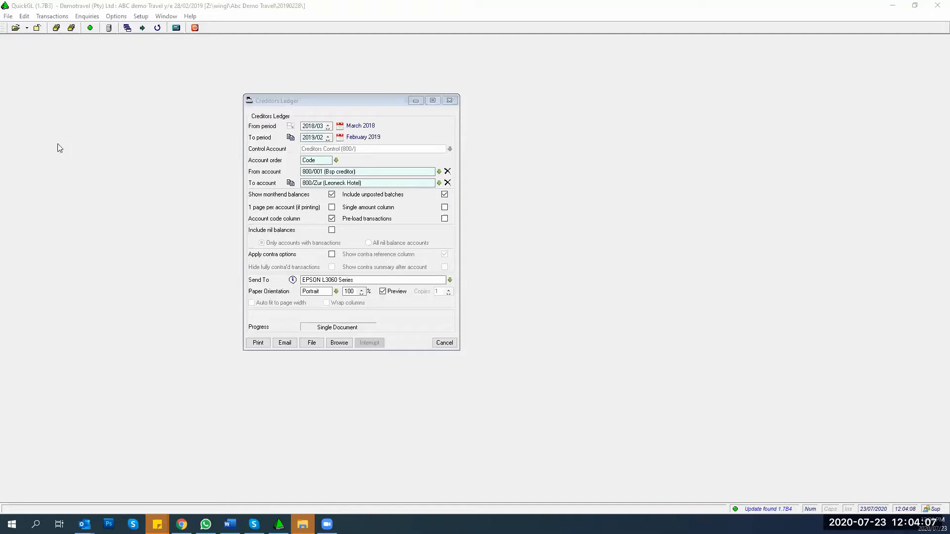
Browse the Creditors Ledger on screen, re-using the existing source data, and look at the first entries of account 800/002.
{"action": "left_click", "coordinate": [343, 347]}
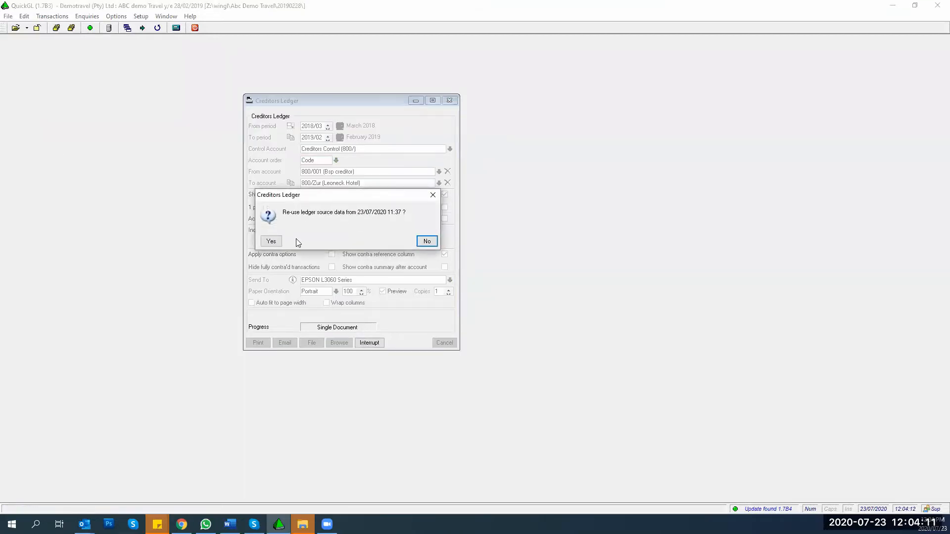
{"action": "left_click", "coordinate": [272, 241]}
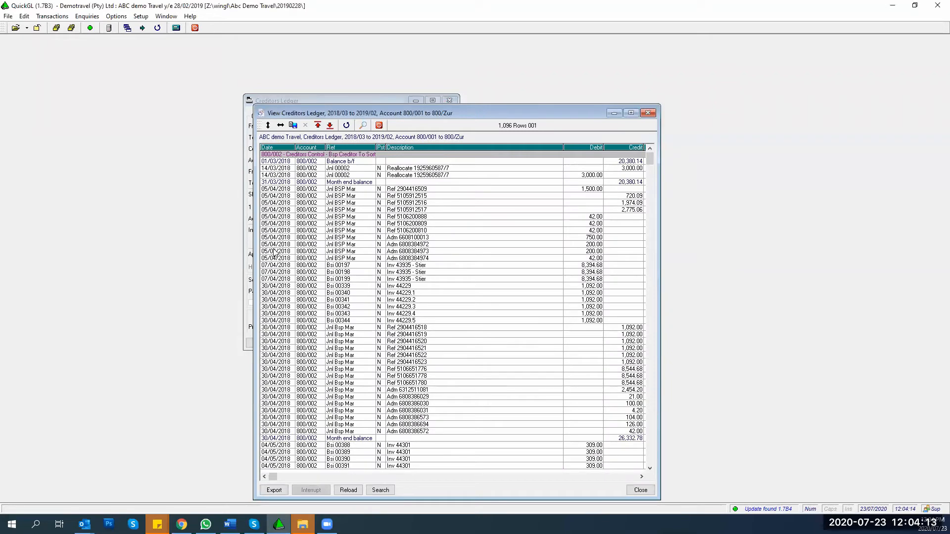
{"action": "left_click", "coordinate": [290, 197]}
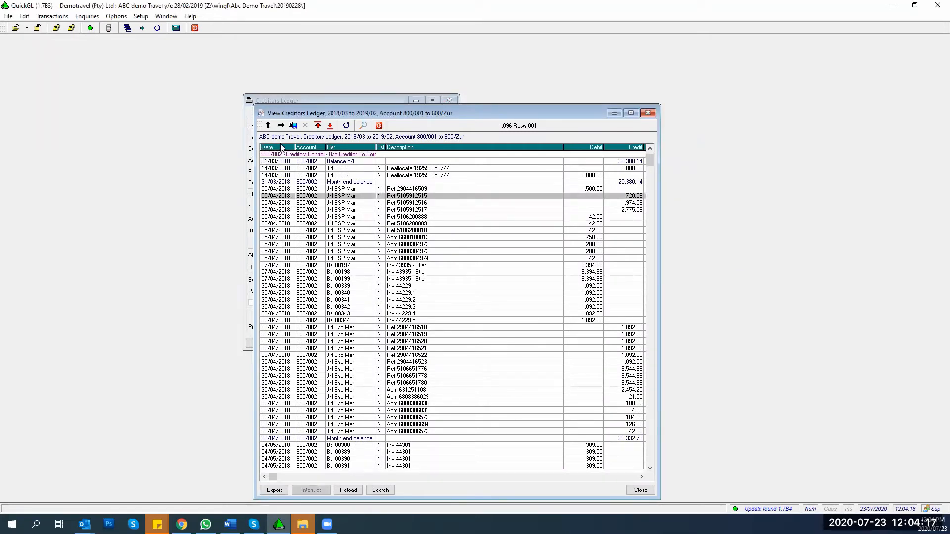
{"action": "left_click", "coordinate": [306, 155]}
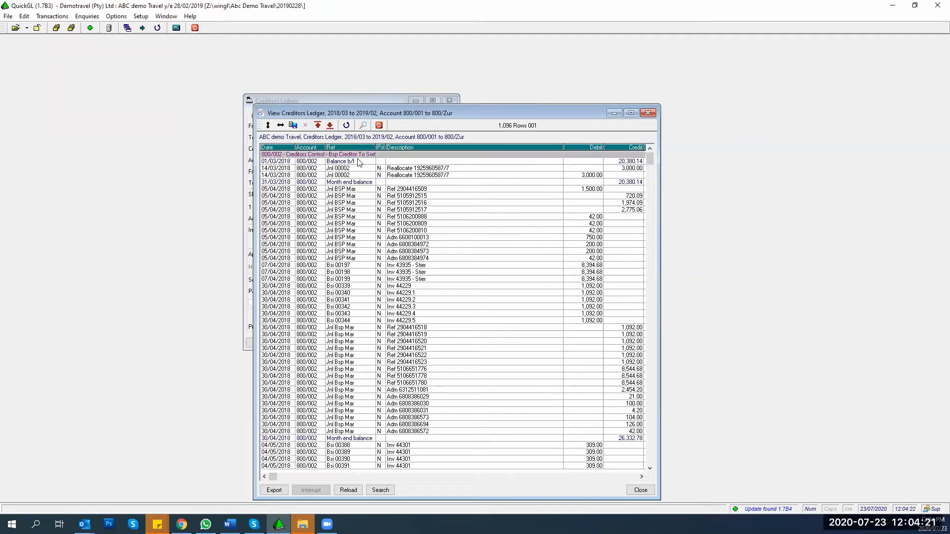
{"action": "left_click", "coordinate": [597, 176]}
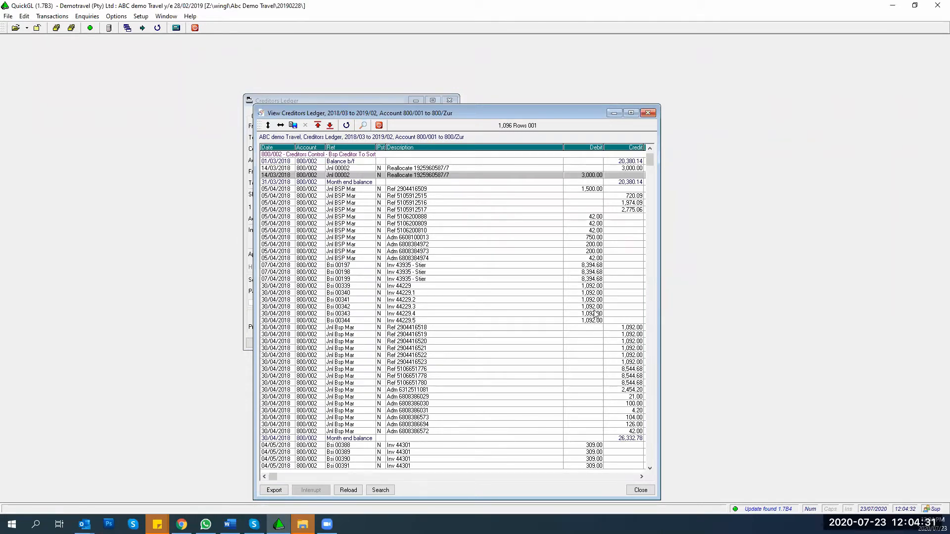
{"action": "left_click", "coordinate": [582, 287]}
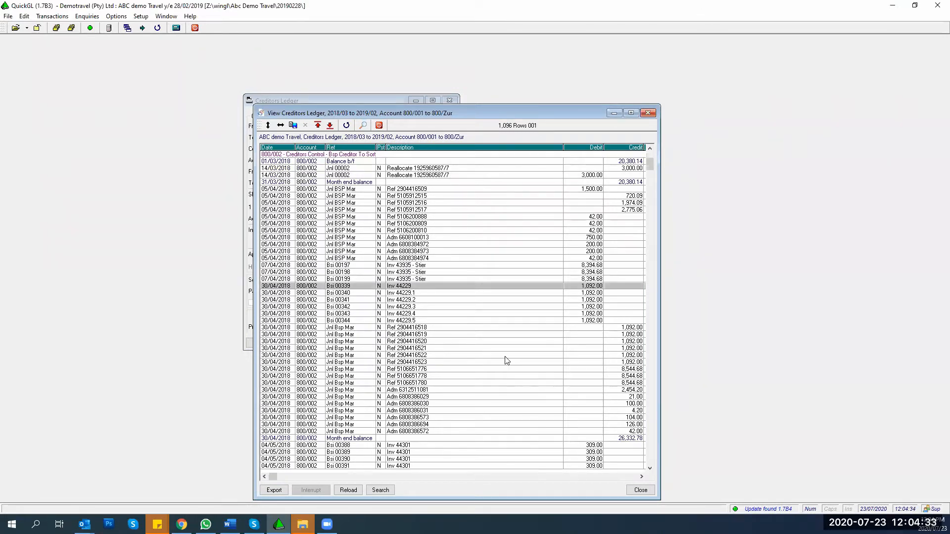
{"action": "key", "text": "shift+Down"}
{"action": "key", "text": "shift+Down"}
{"action": "key", "text": "shift+Down"}
{"action": "key", "text": "shift+Down"}
{"action": "key", "text": "shift+Down"}
{"action": "key", "text": "shift+Down"}
{"action": "key", "text": "shift+Down"}
{"action": "key", "text": "shift+Down"}
{"action": "key", "text": "shift+Down"}
{"action": "key", "text": "shift+Down"}
{"action": "key", "text": "shift+Down"}
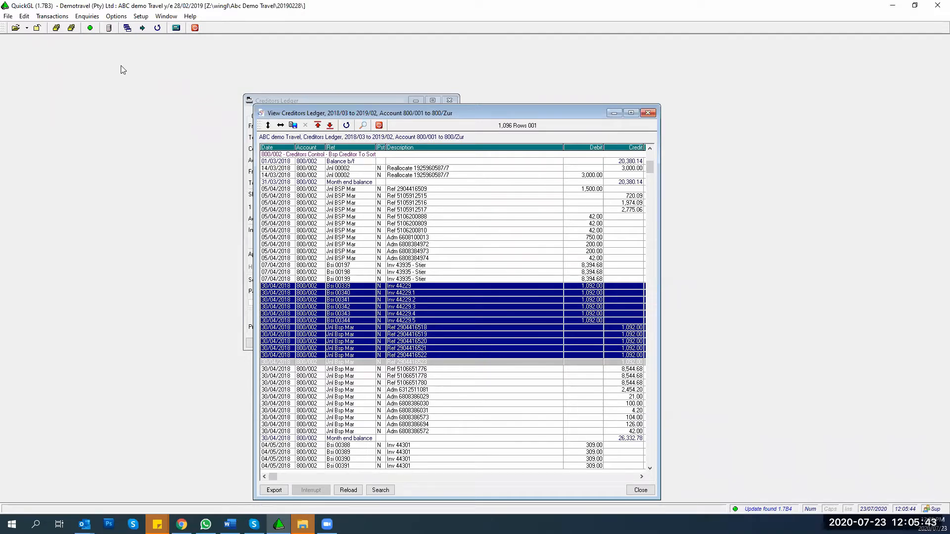
Open Contra Transactions, move its window off the selected ledger lines, and set the account to 800/002 (Bsp Creditor To Sort).
{"action": "left_click", "coordinate": [112, 18]}
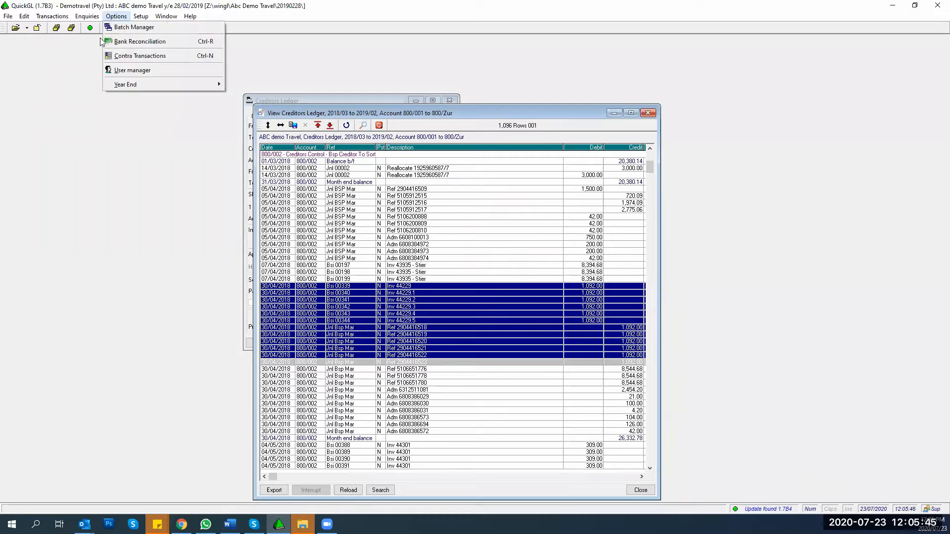
{"action": "left_click", "coordinate": [120, 57]}
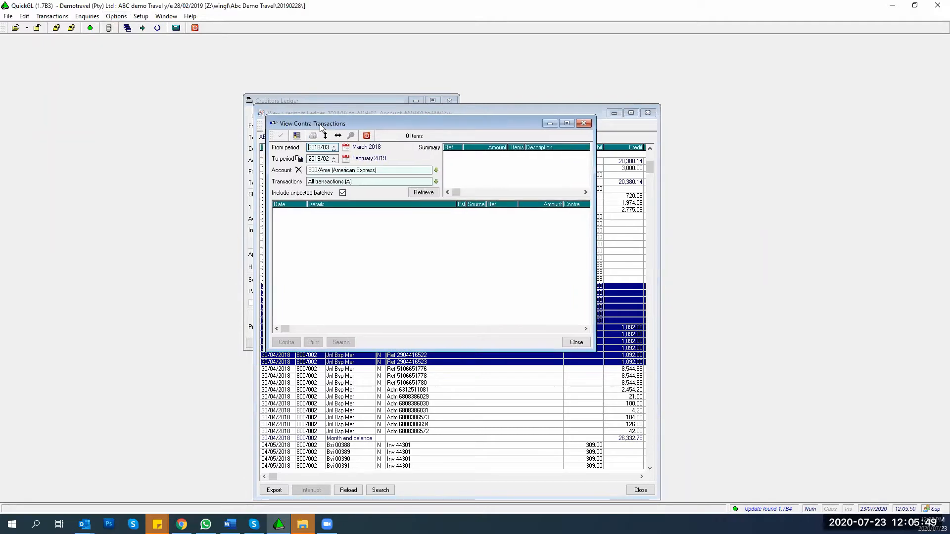
{"action": "left_click_drag", "start_coordinate": [323, 127], "coordinate": [574, 64]}
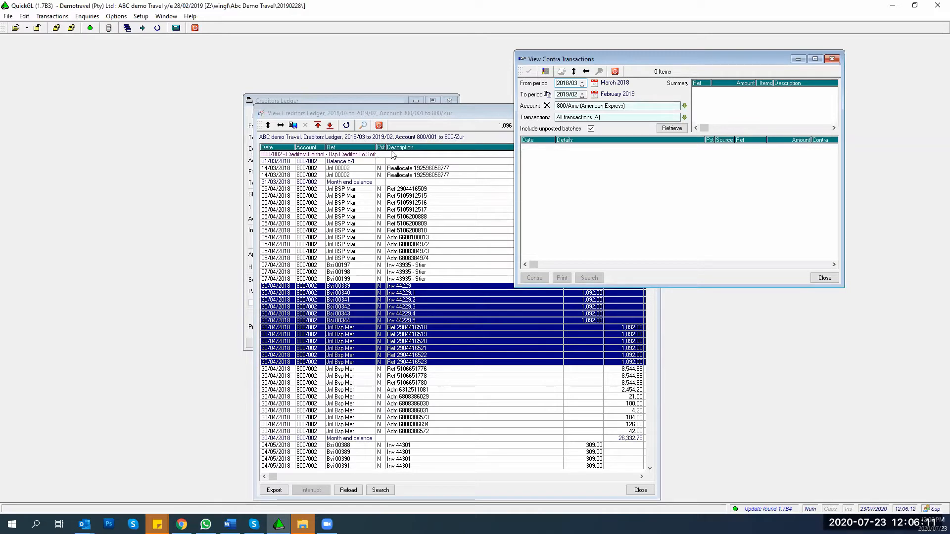
{"action": "key", "text": "Tab"}
{"action": "key", "text": "Tab"}
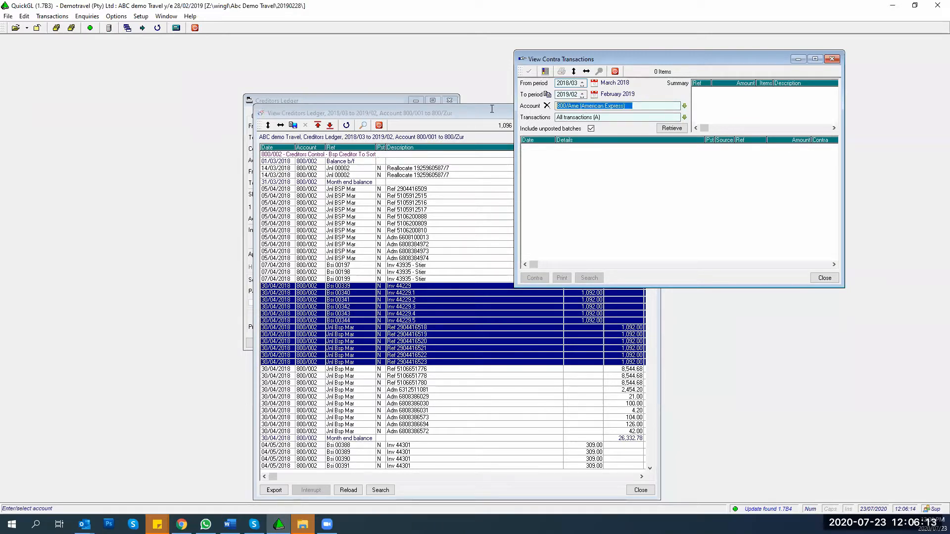
{"action": "type", "text": "800"}
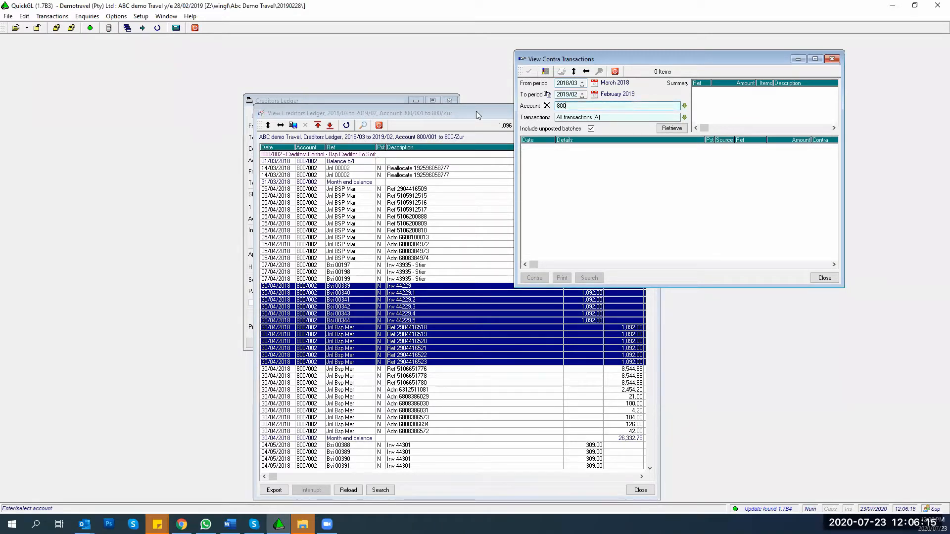
{"action": "type", "text": "002"}
{"action": "key", "text": "Tab"}
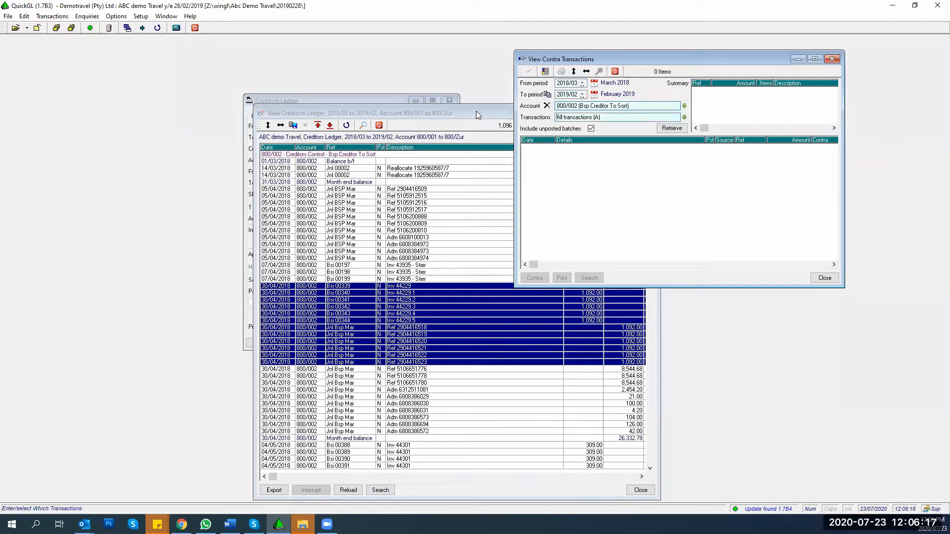
Choose All transactions, exclude unposted batches, and retrieve the contra transactions.
{"action": "left_click", "coordinate": [684, 117]}
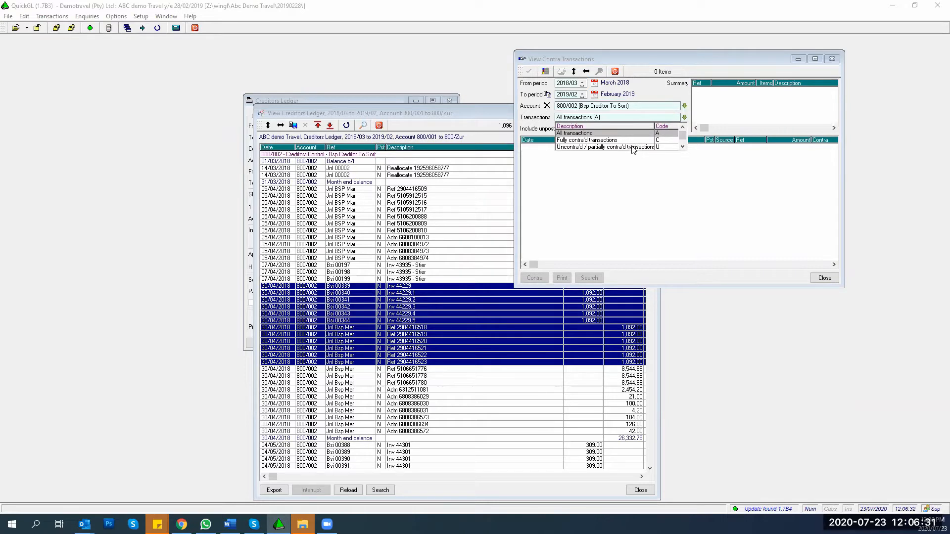
{"action": "left_click", "coordinate": [598, 134]}
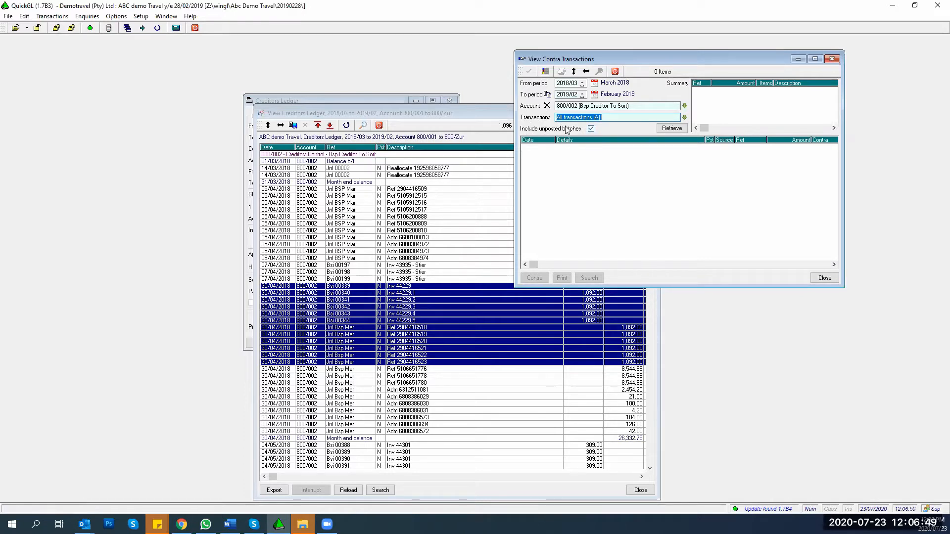
{"action": "left_click", "coordinate": [591, 128]}
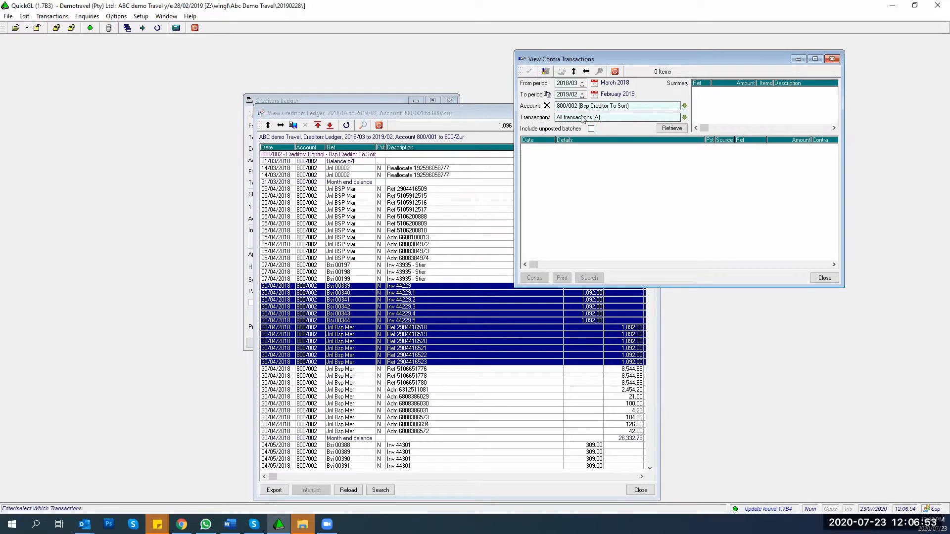
{"action": "left_click", "coordinate": [659, 129]}
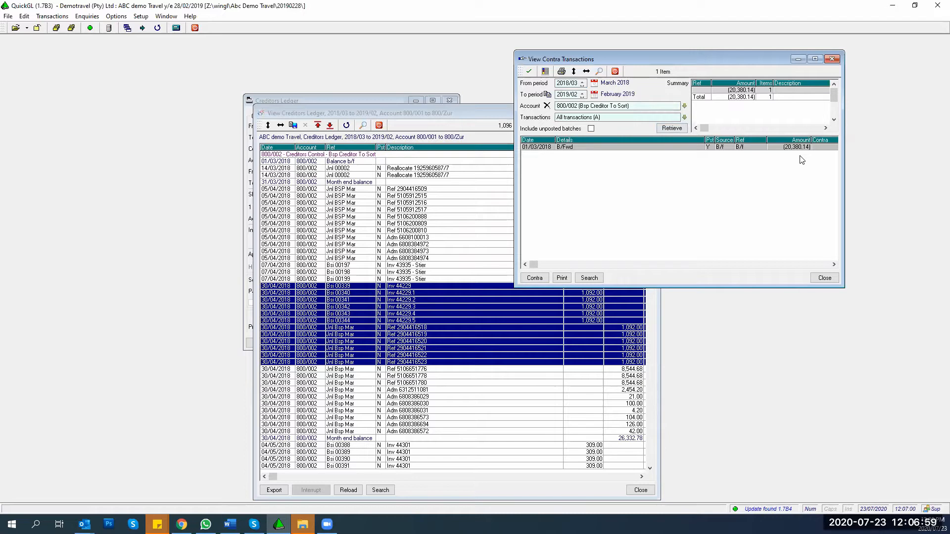
Include unposted batches, retrieve the contra transactions again, and select the 3,000.00 reallocation entry with contra 0001.
{"action": "left_click", "coordinate": [592, 129]}
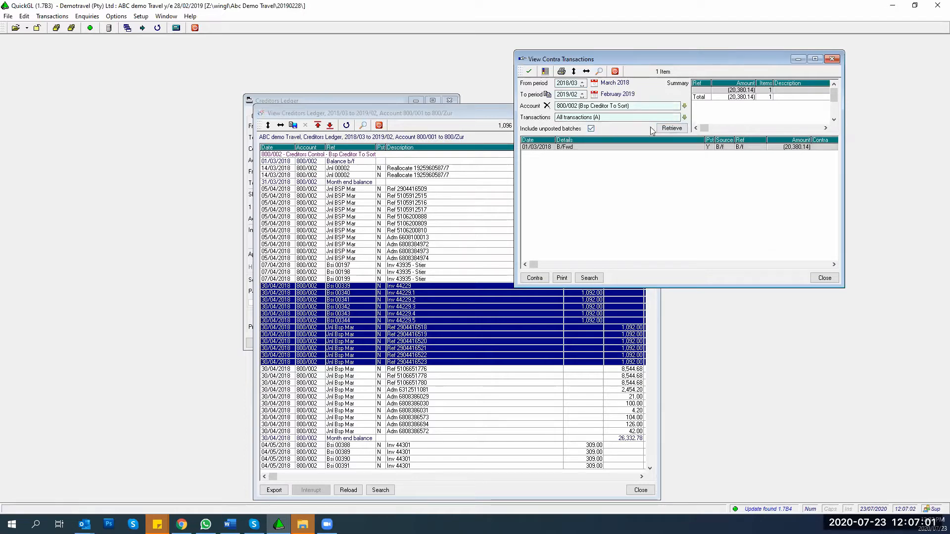
{"action": "left_click", "coordinate": [664, 129]}
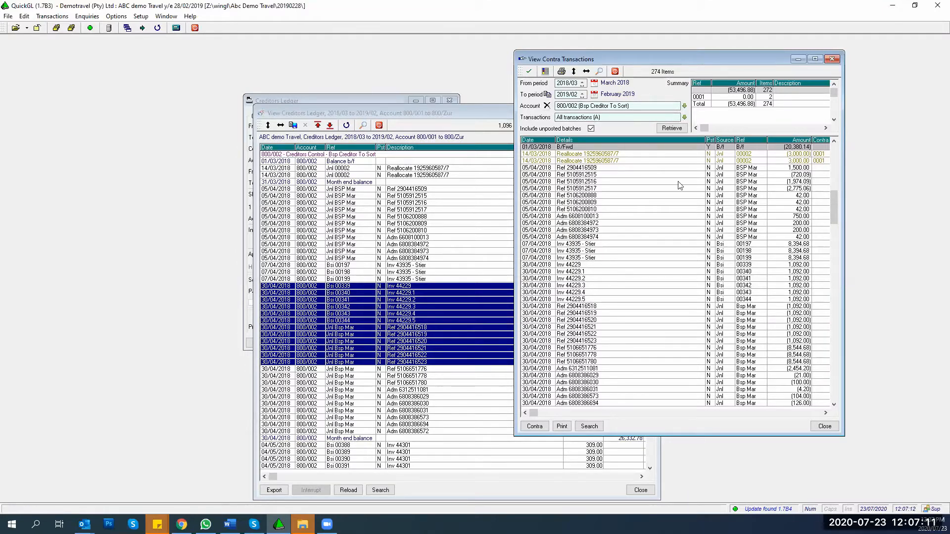
{"action": "left_click", "coordinate": [586, 161]}
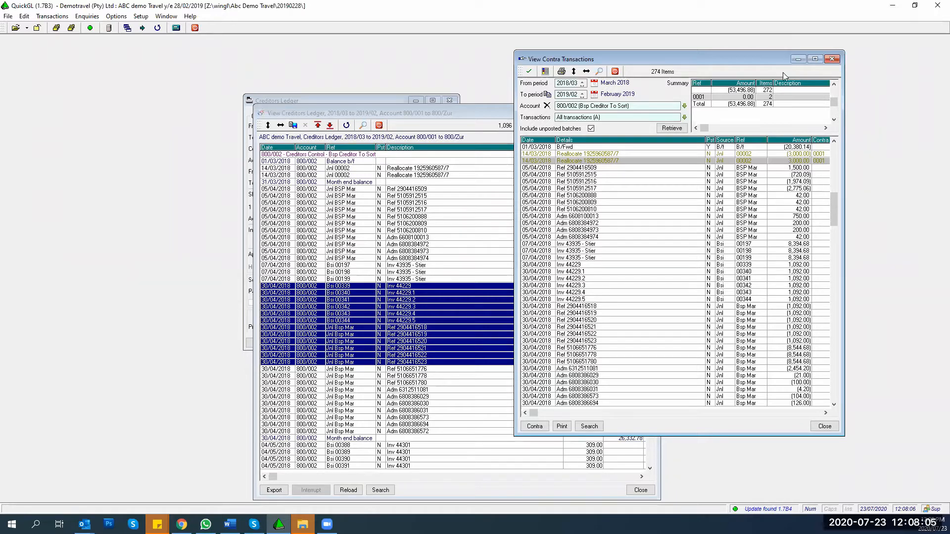
Sort the contra transactions by Details and select the Inv 47352 line with ref 1366.
{"action": "left_click", "coordinate": [752, 251]}
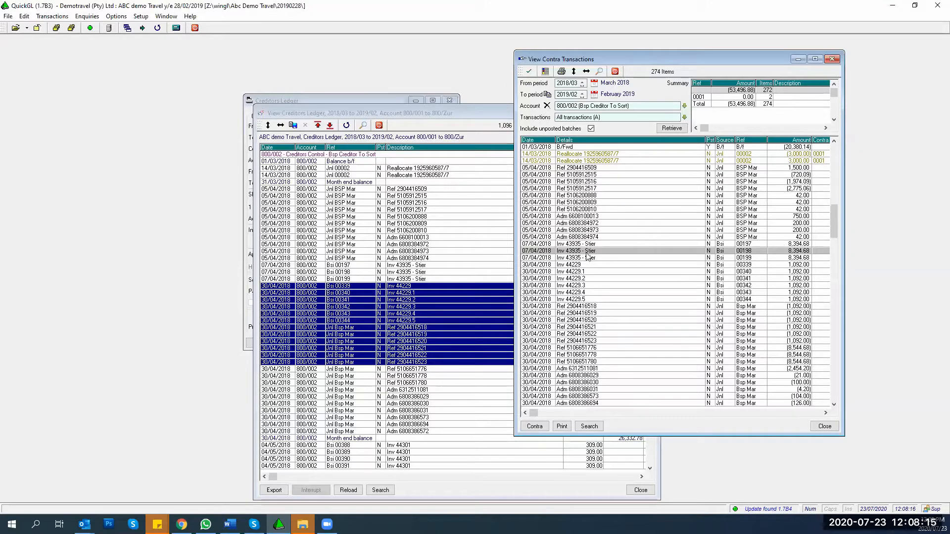
{"action": "left_click", "coordinate": [588, 144]}
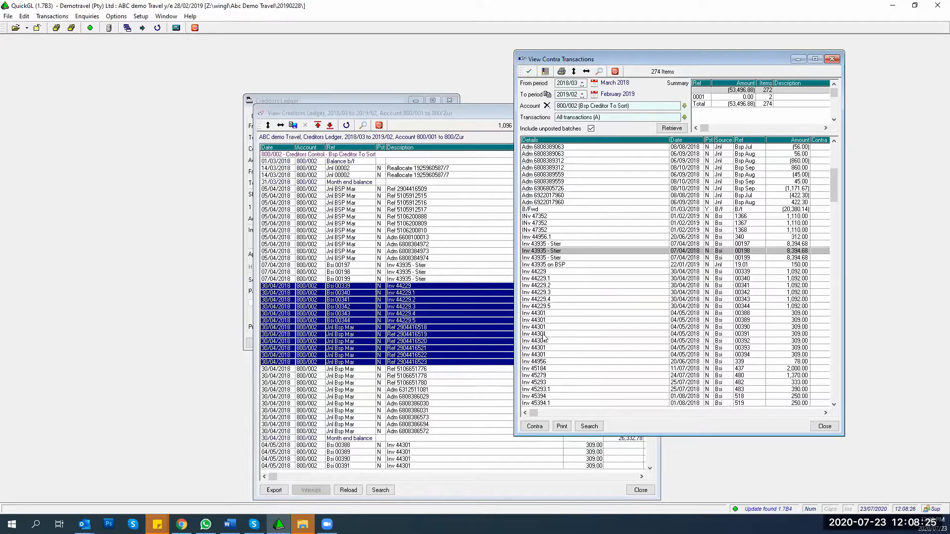
{"action": "left_click", "coordinate": [538, 217]}
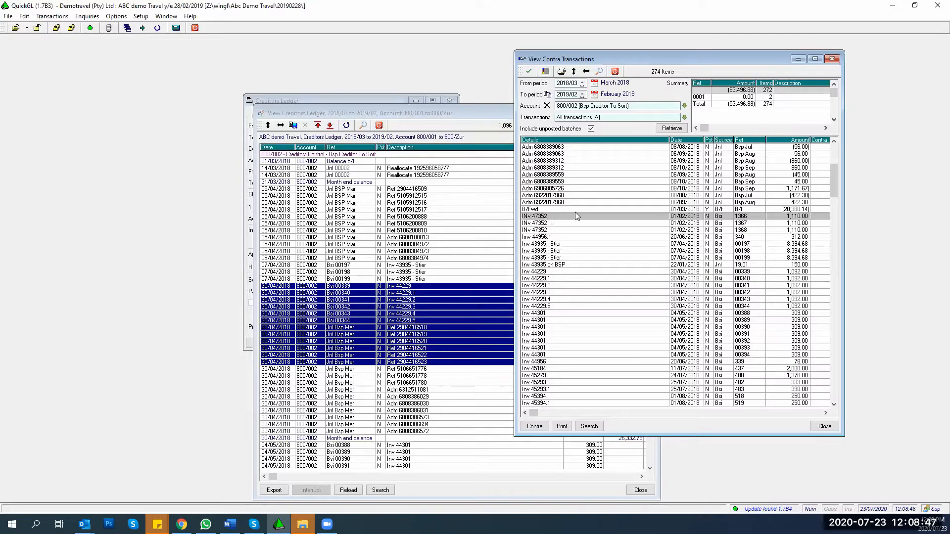
Open the Bs2 commercial bank statement items as a normal batch, move it clear of the contra transactions, and look at its entries.
{"action": "left_click", "coordinate": [52, 16]}
{"action": "mouse_move", "coordinate": [52, 29]}
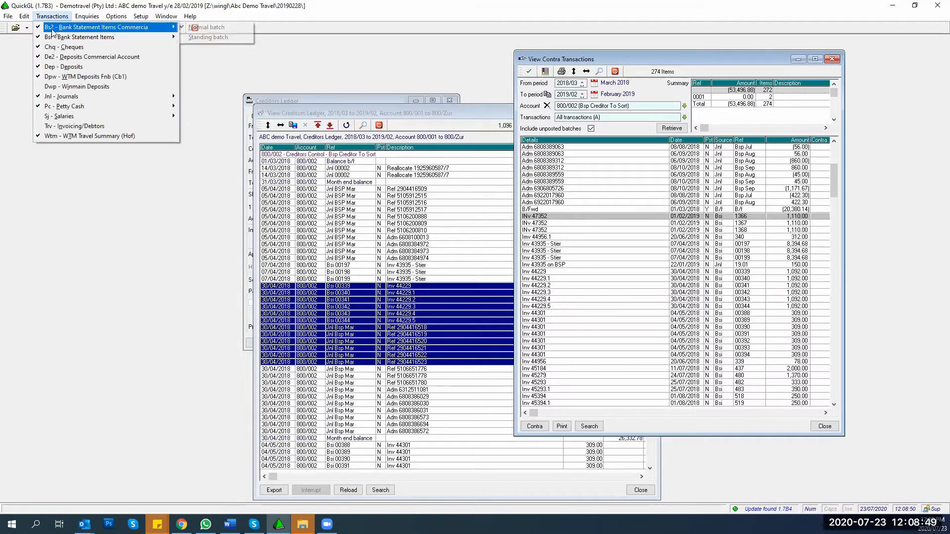
{"action": "left_click", "coordinate": [206, 27]}
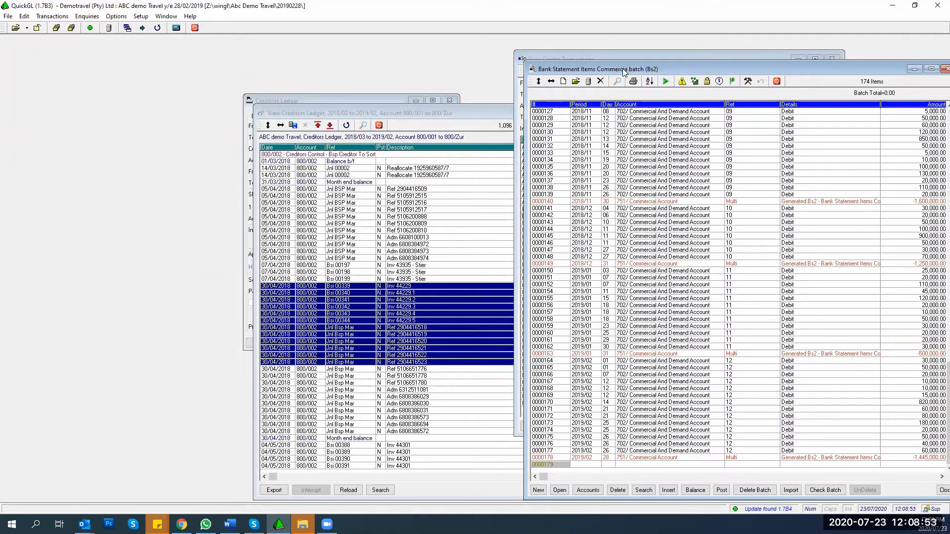
{"action": "left_click_drag", "start_coordinate": [623, 72], "coordinate": [55, 70]}
{"action": "left_click", "coordinate": [225, 243]}
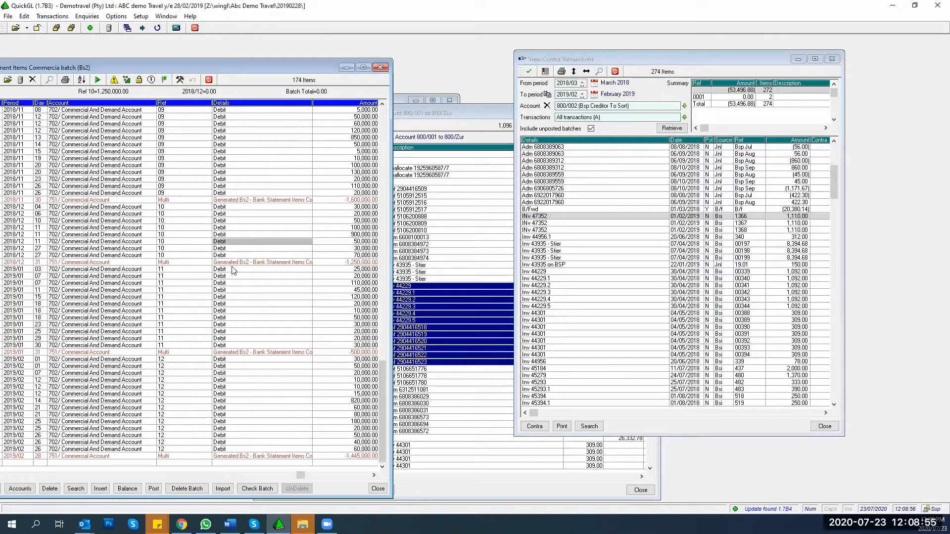
{"action": "left_click", "coordinate": [232, 276]}
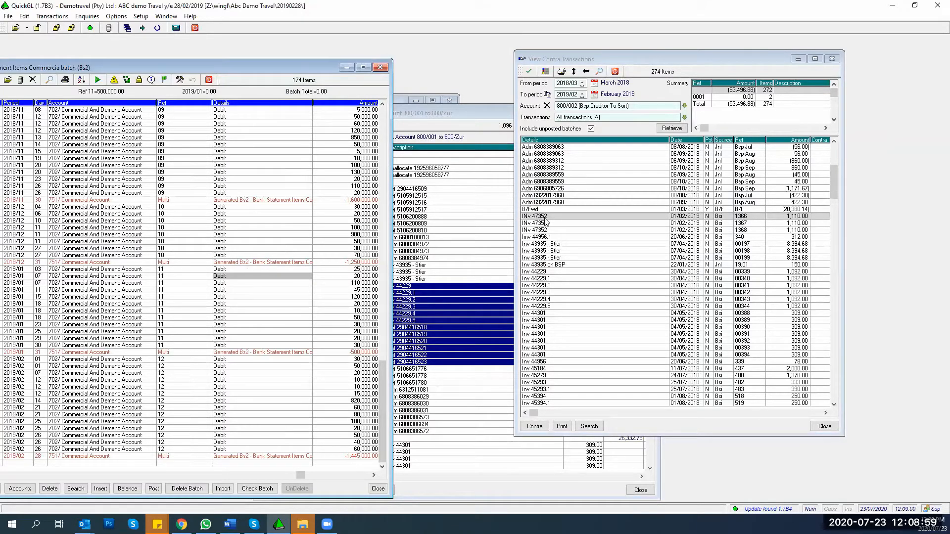
Open the source Bsi batch of the Inv 47352 contra line, place it beside the contra window, and look at its matching entries.
{"action": "right_click", "coordinate": [544, 219]}
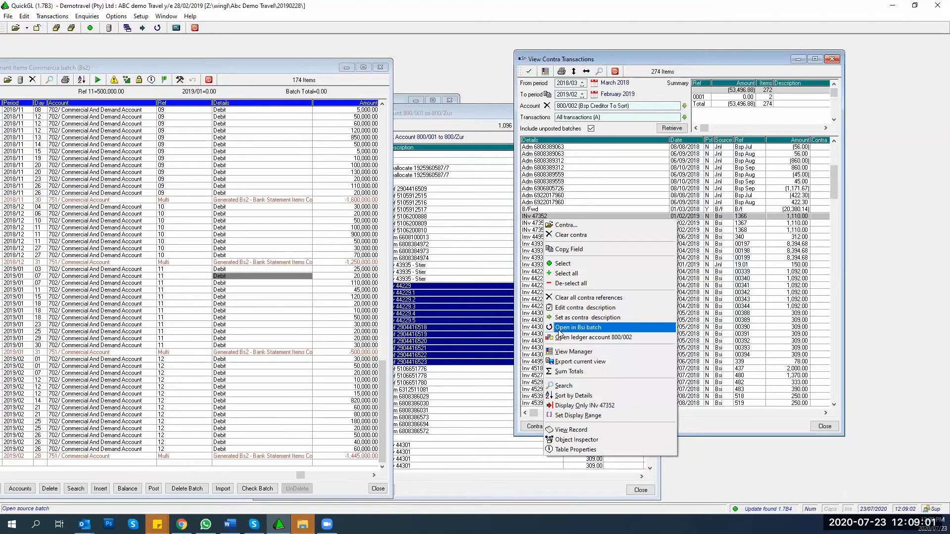
{"action": "left_click", "coordinate": [574, 327]}
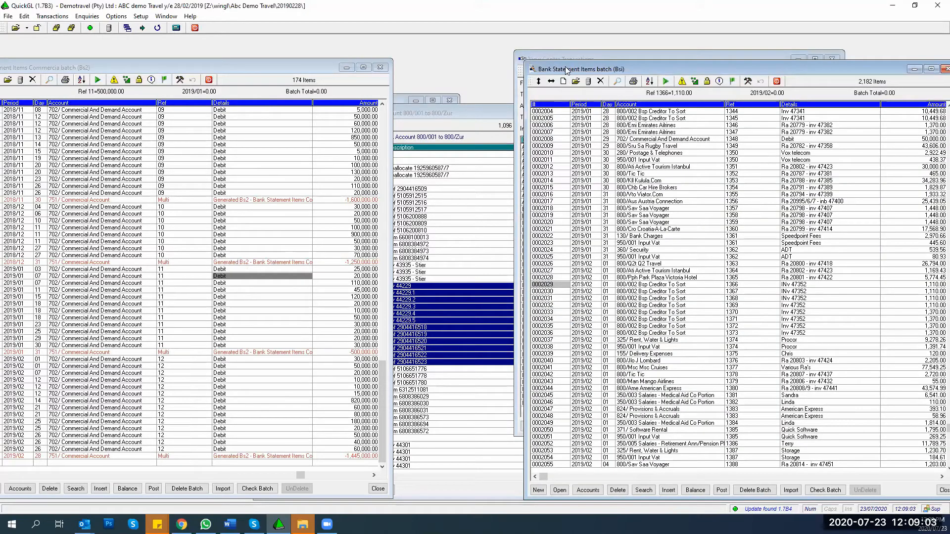
{"action": "left_click_drag", "start_coordinate": [565, 67], "coordinate": [74, 54]}
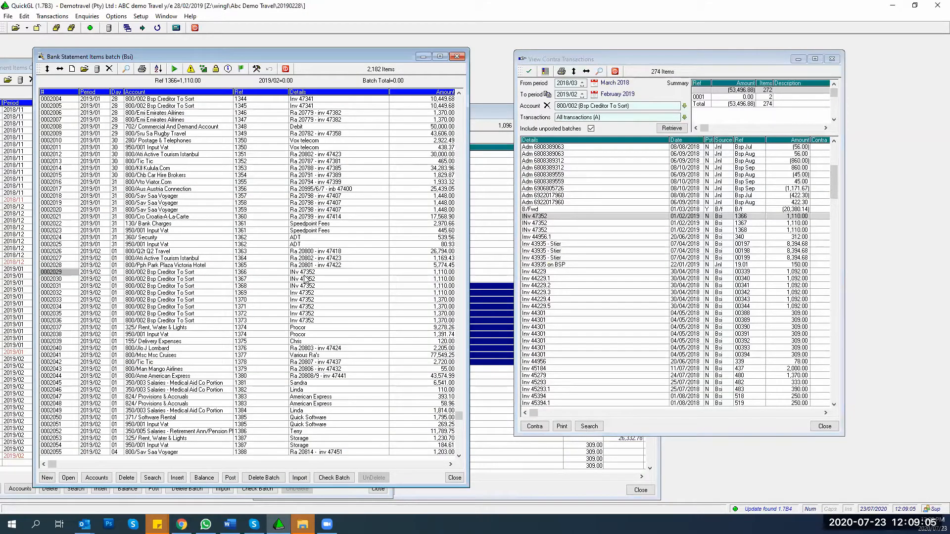
{"action": "left_click", "coordinate": [305, 278]}
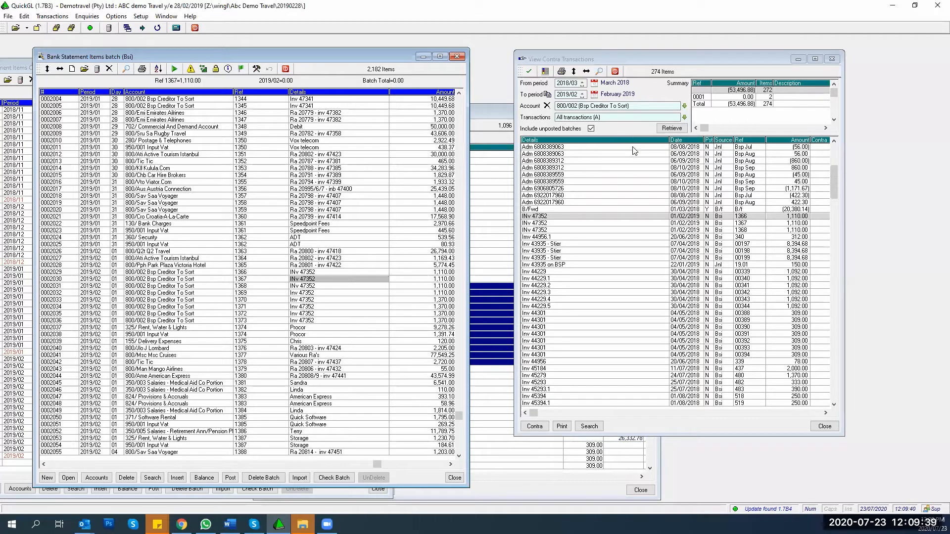
{"action": "left_click", "coordinate": [315, 273]}
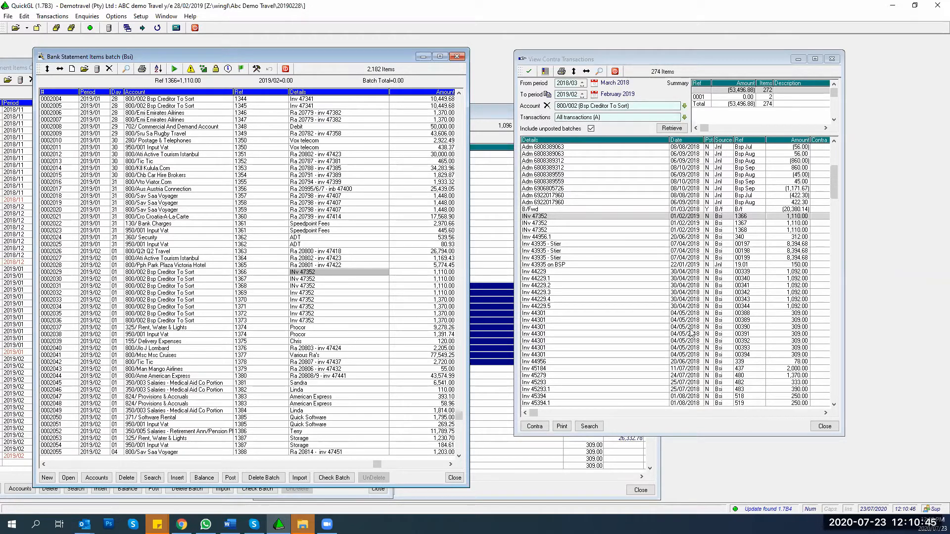
Sort the contra transactions by Ref, look through the references to the BSP Mar entries, and re-sort the list by Amount.
{"action": "left_click", "coordinate": [742, 141]}
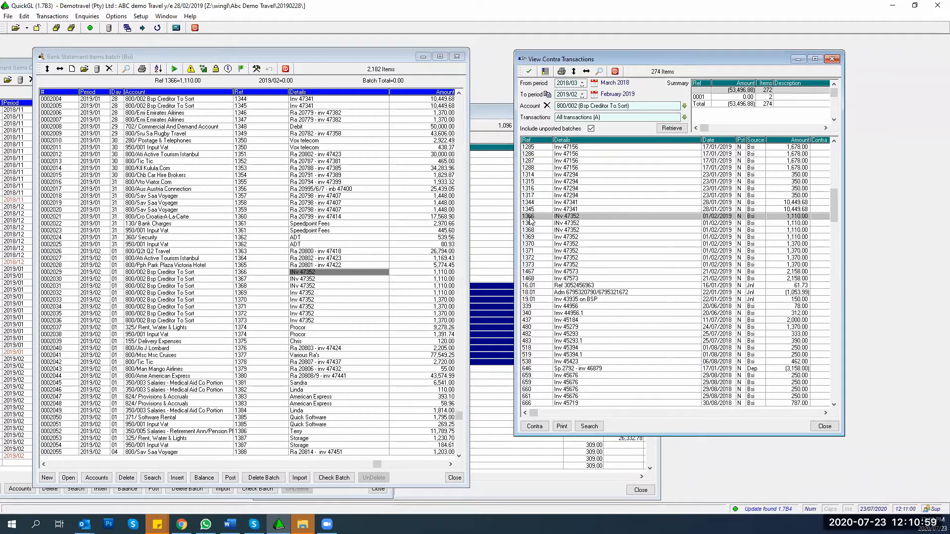
{"action": "key", "text": "Page_Down"}
{"action": "left_click", "coordinate": [561, 258]}
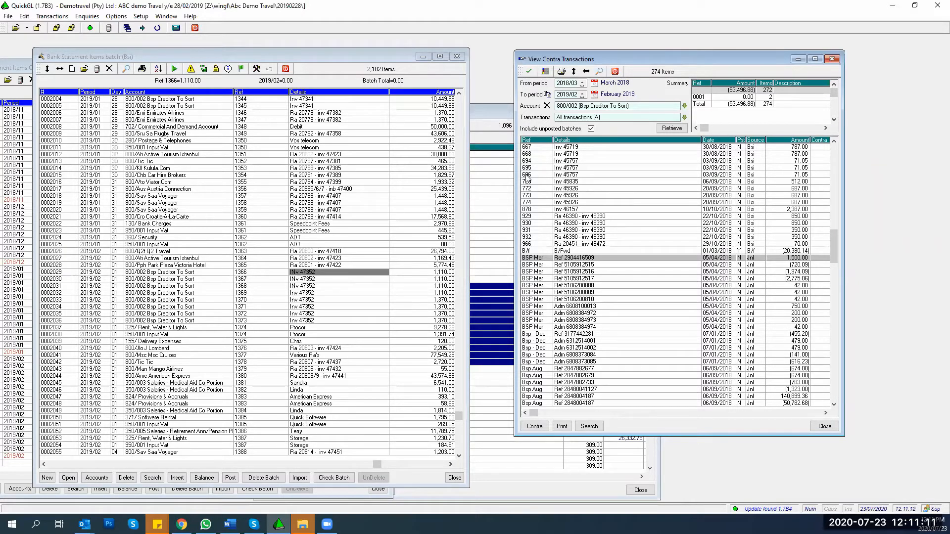
{"action": "left_click", "coordinate": [799, 143]}
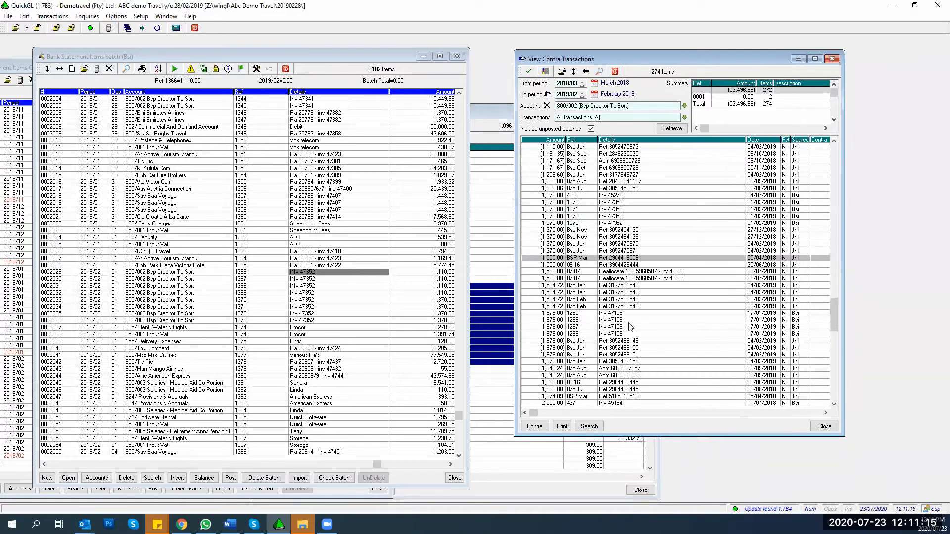
{"action": "left_click", "coordinate": [540, 161]}
{"action": "key", "text": "Down"}
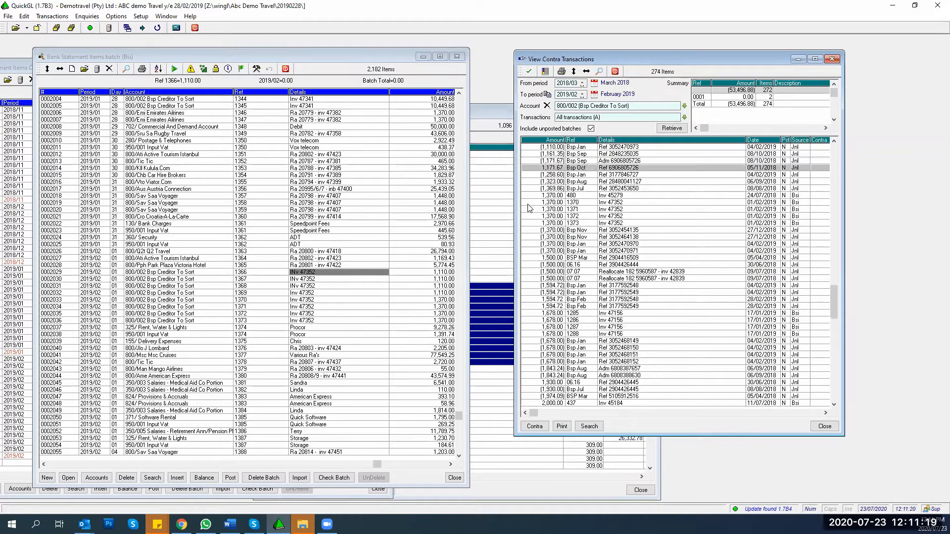
{"action": "key", "text": "Up"}
{"action": "key", "text": "Down"}
{"action": "key", "text": "Up"}
{"action": "left_click", "coordinate": [548, 167]}
{"action": "left_click", "coordinate": [547, 162]}
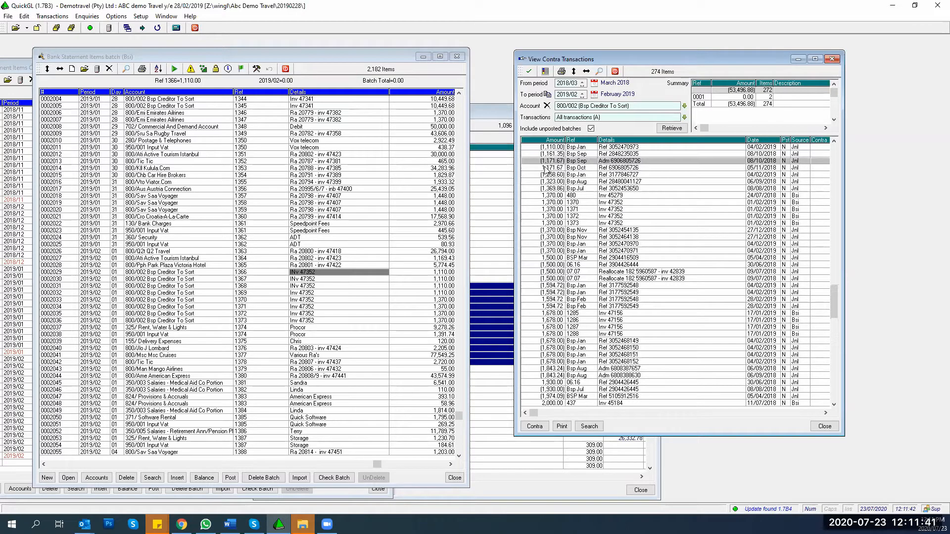
{"action": "left_click", "coordinate": [541, 168]}
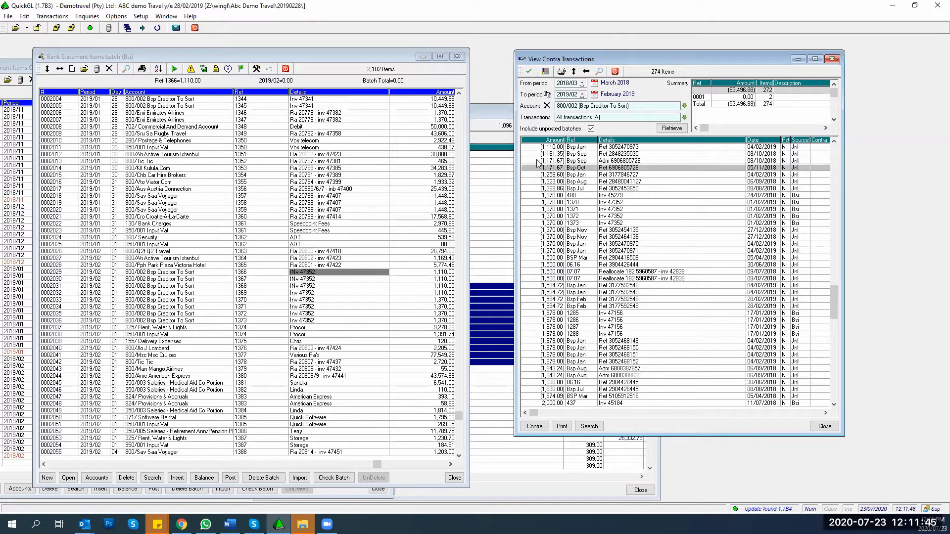
Mark the 1,171.67 Bsp Sep and Bsp Oct lines and contra them under the own reference A000.
{"action": "left_click", "coordinate": [534, 162]}
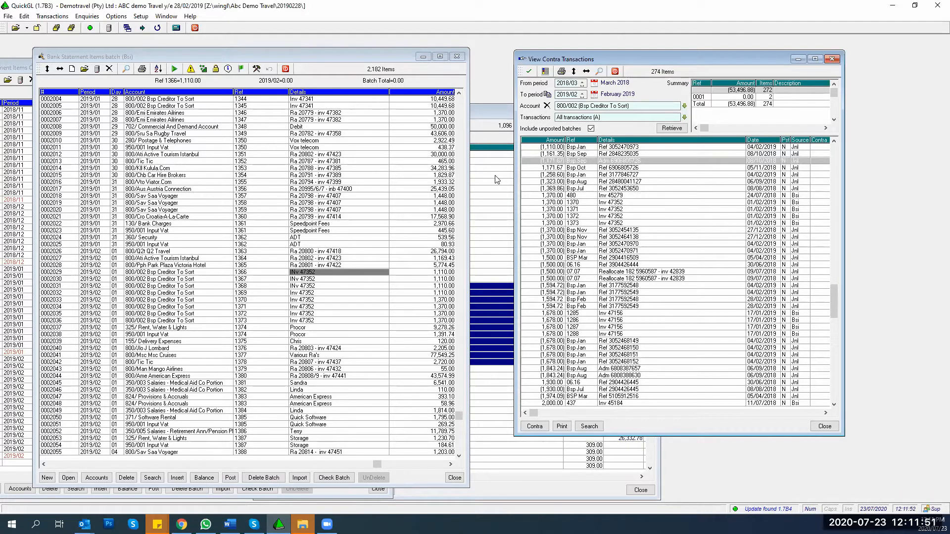
{"action": "key", "text": "Down"}
{"action": "key", "text": "Down"}
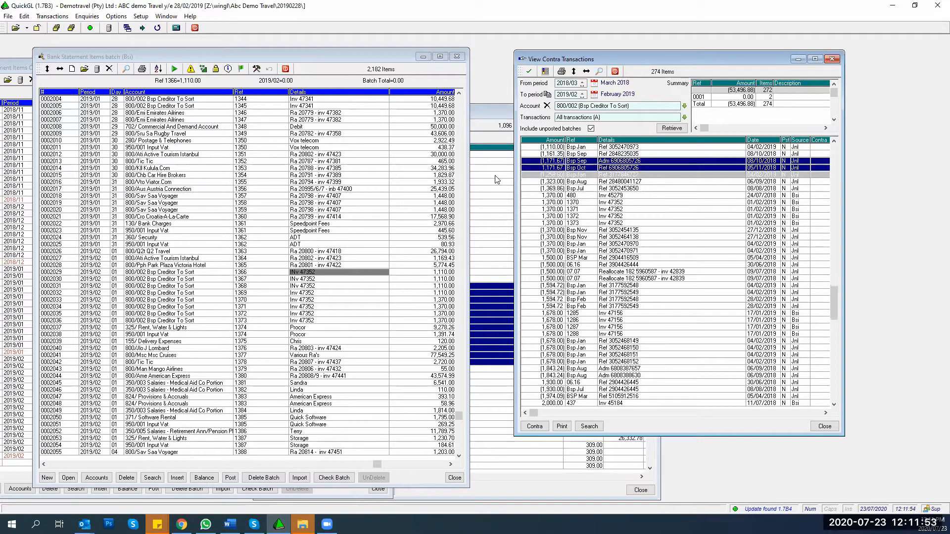
{"action": "key", "text": "Up"}
{"action": "key", "text": "space"}
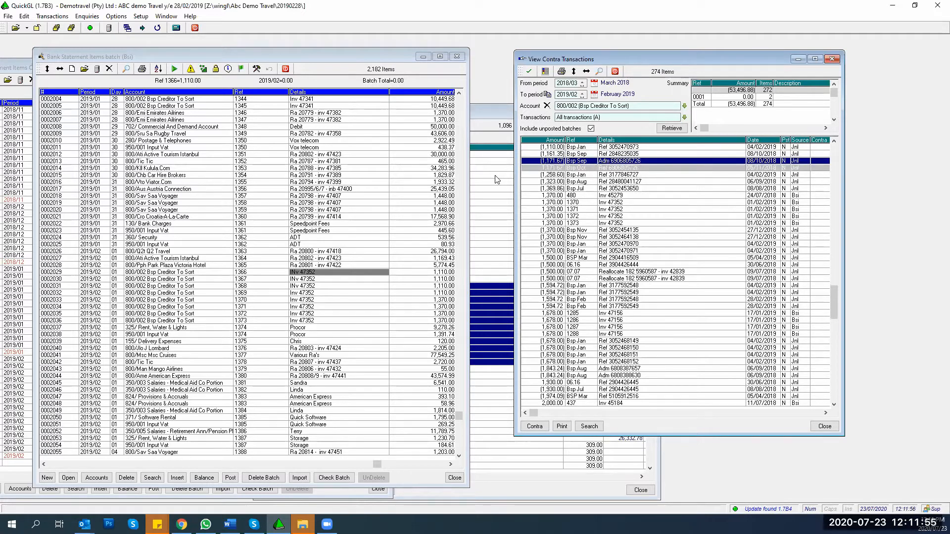
{"action": "left_click", "coordinate": [534, 426]}
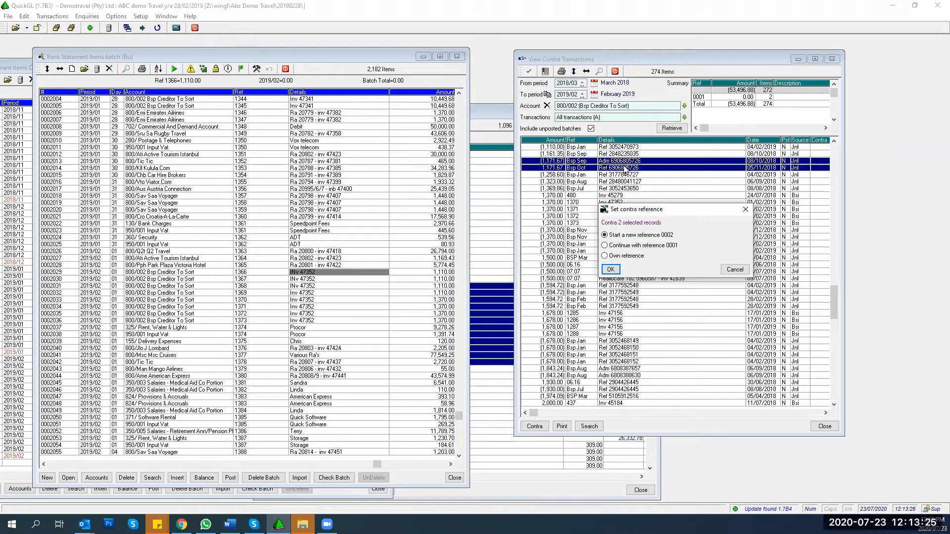
{"action": "left_click_drag", "start_coordinate": [647, 213], "coordinate": [690, 207]}
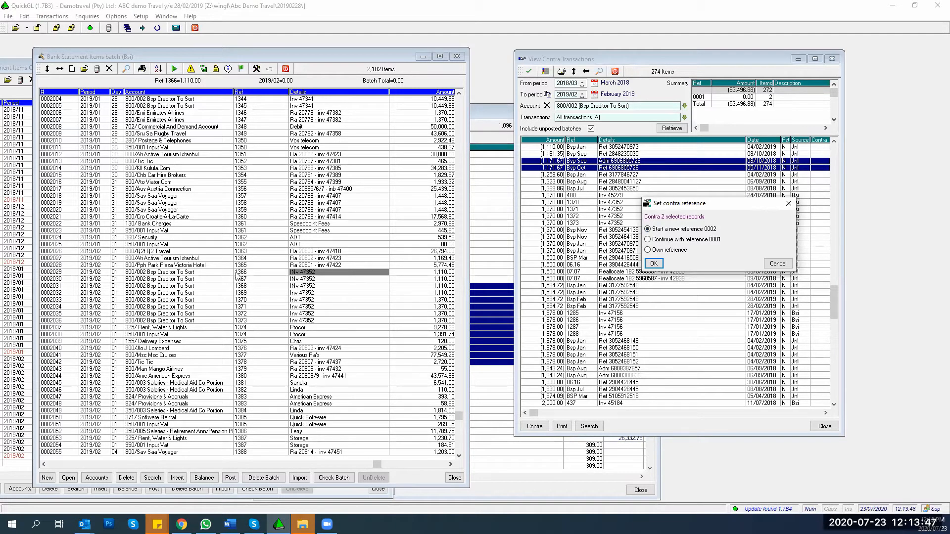
{"action": "left_click", "coordinate": [647, 250]}
{"action": "type", "text": "A000"}
{"action": "key", "text": "Return"}
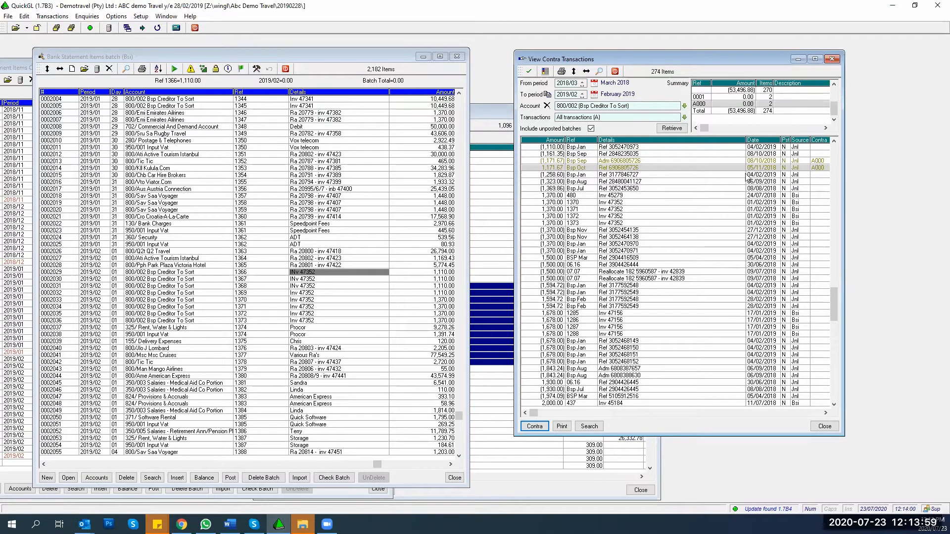
Review the contra reference options for the 1,370.00 Bsp Nov line without applying one, and compare it with the neighbouring lines.
{"action": "left_click", "coordinate": [593, 203]}
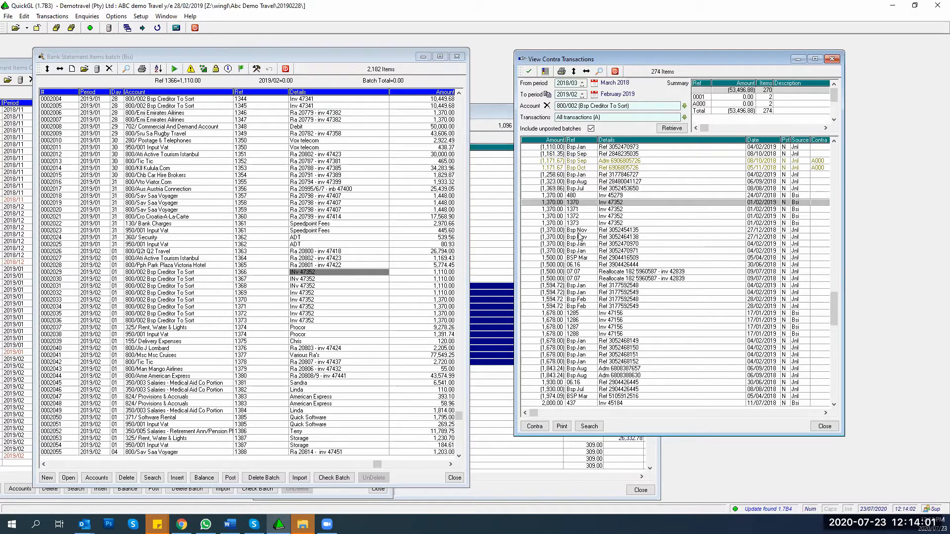
{"action": "left_click", "coordinate": [612, 231]}
{"action": "double_click", "coordinate": [612, 230]}
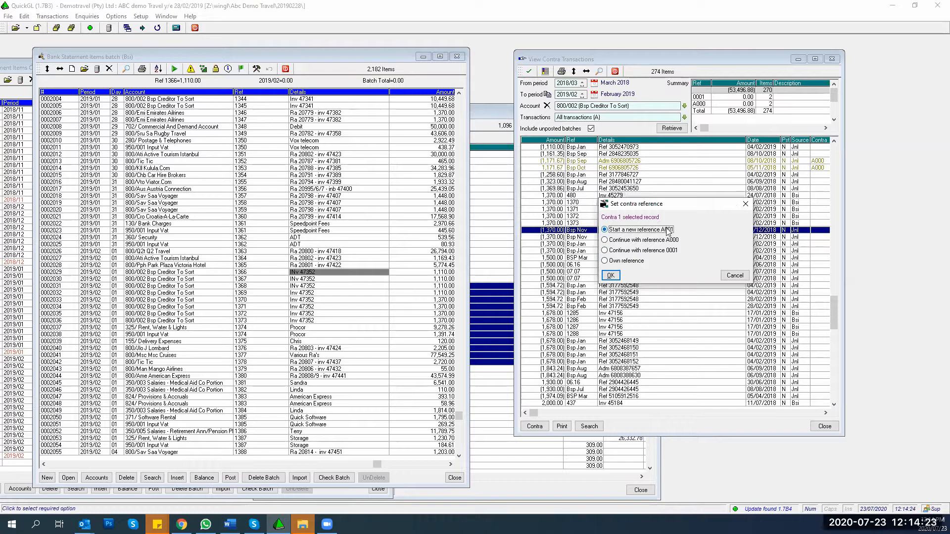
{"action": "left_click", "coordinate": [604, 263]}
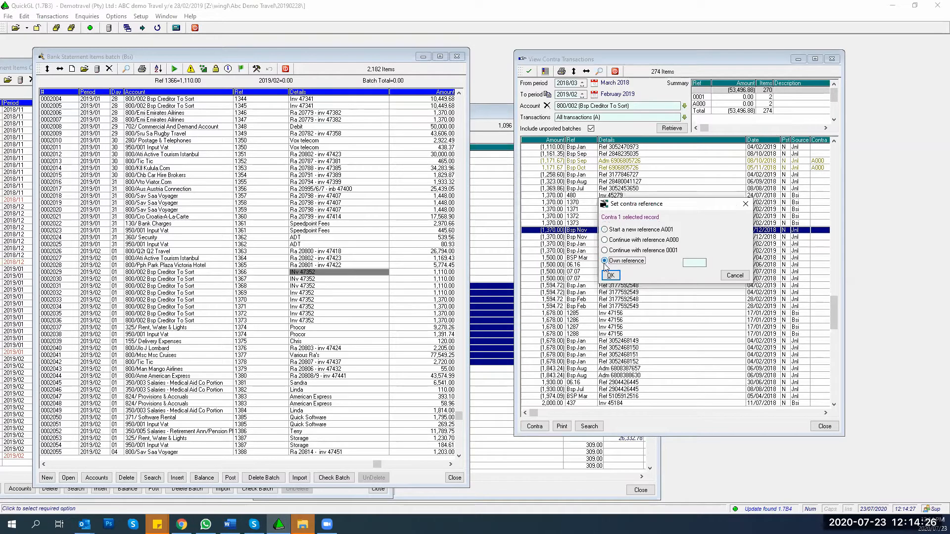
{"action": "left_click", "coordinate": [691, 262]}
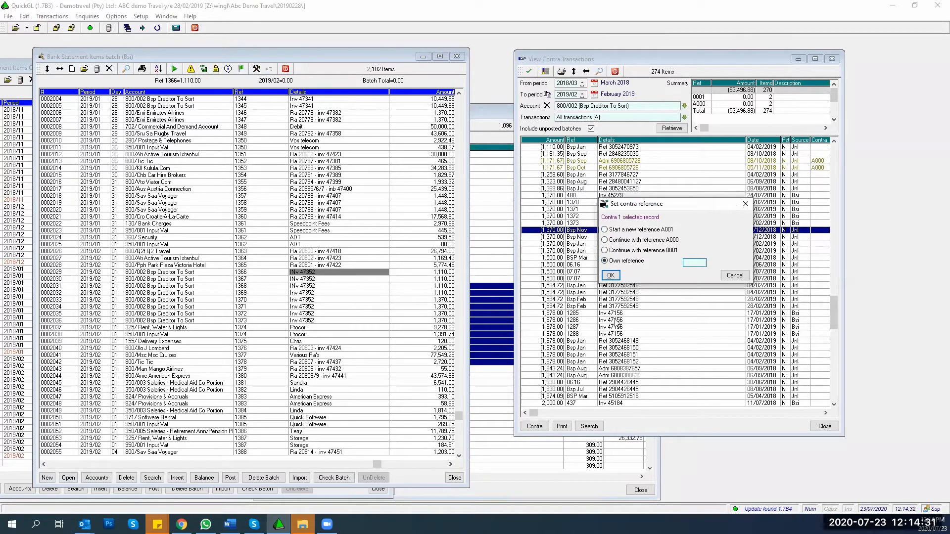
{"action": "left_click", "coordinate": [736, 276]}
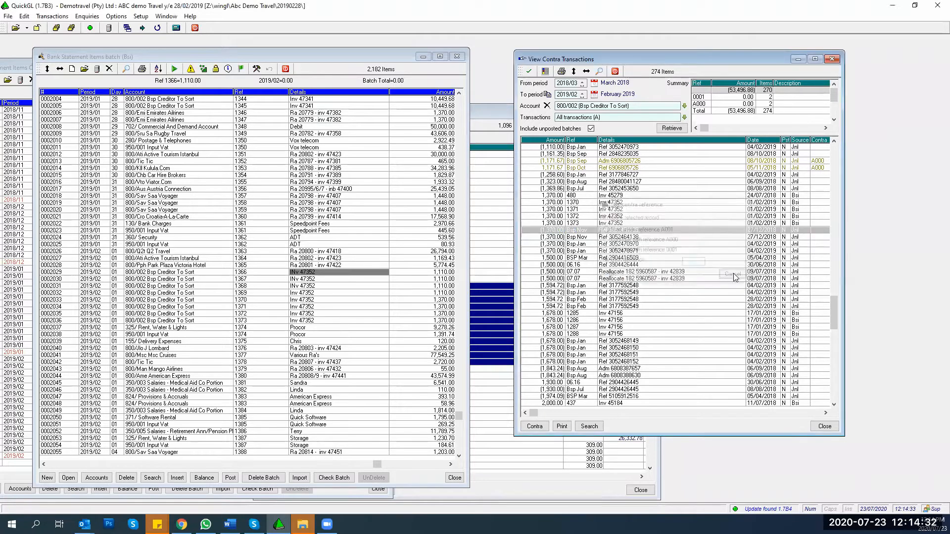
{"action": "left_click", "coordinate": [617, 161]}
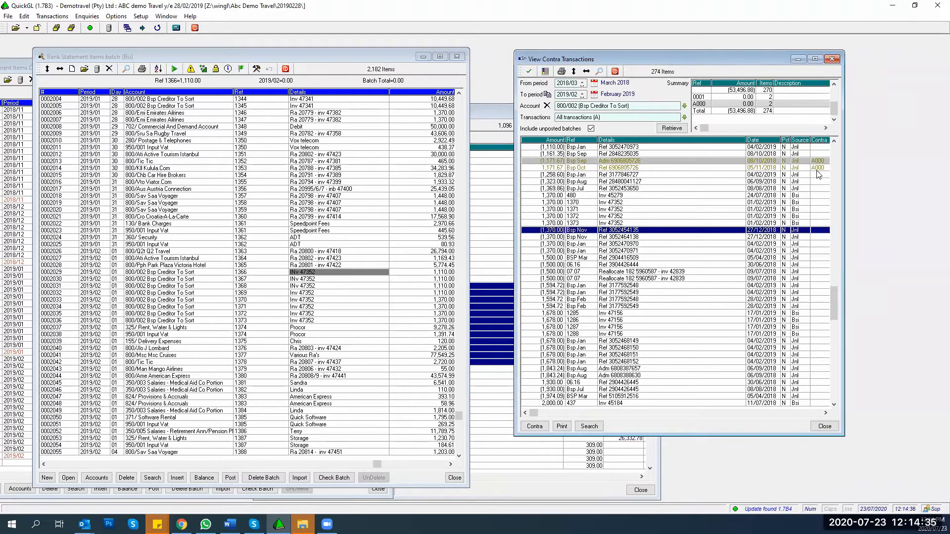
{"action": "left_click", "coordinate": [608, 196]}
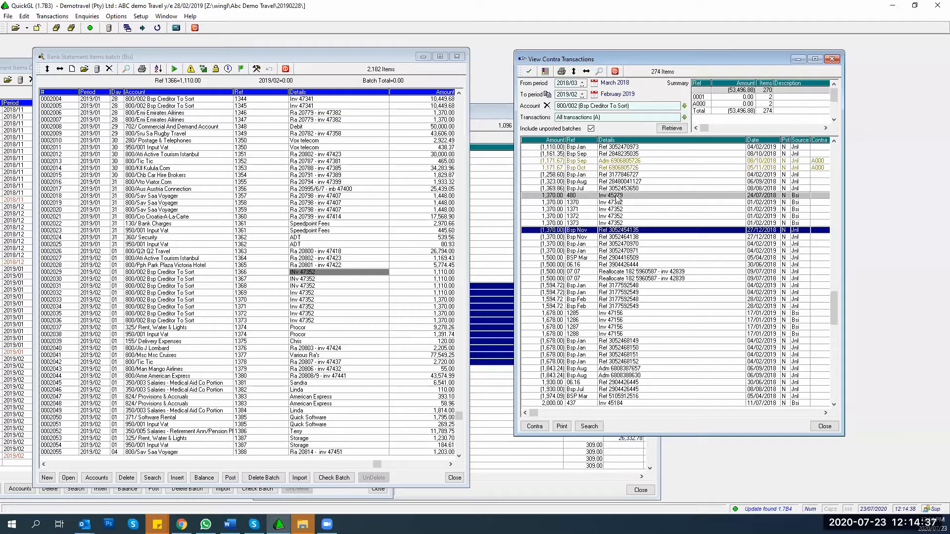
Change the account to 800/Ame (American Express) and retrieve its contra transactions.
{"action": "left_click", "coordinate": [633, 107]}
{"action": "double_click", "coordinate": [634, 107]}
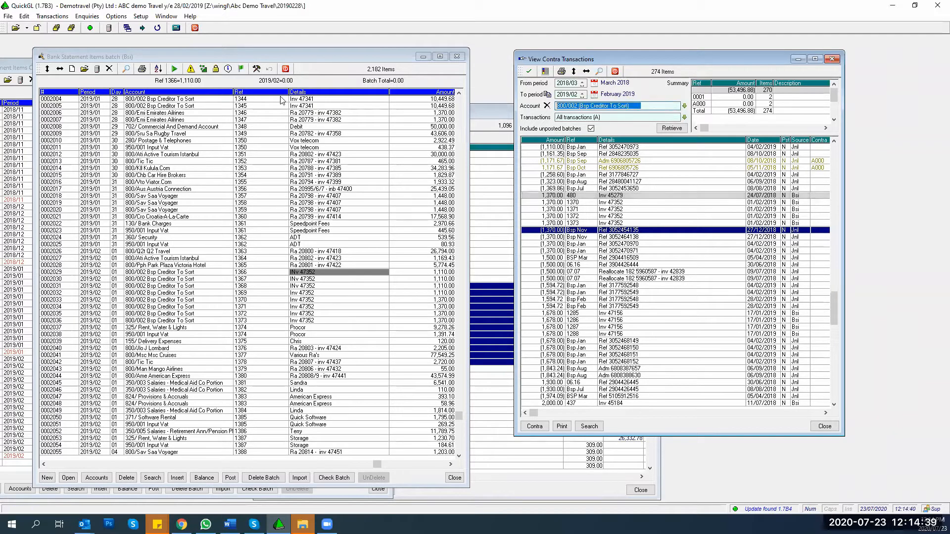
{"action": "type", "text": "B"}
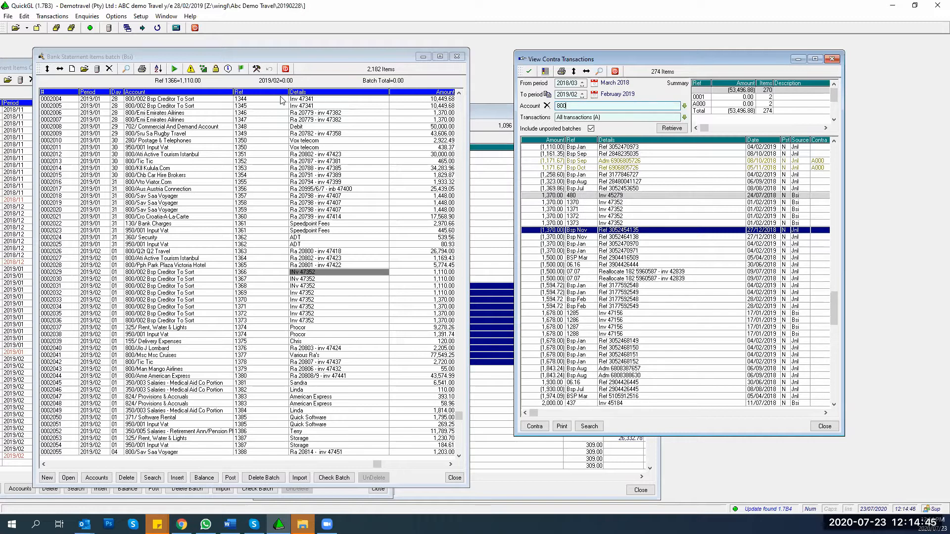
{"action": "type", "text": "00ame"}
{"action": "key", "text": "Return"}
{"action": "key", "text": "Return"}
{"action": "key", "text": "Return"}
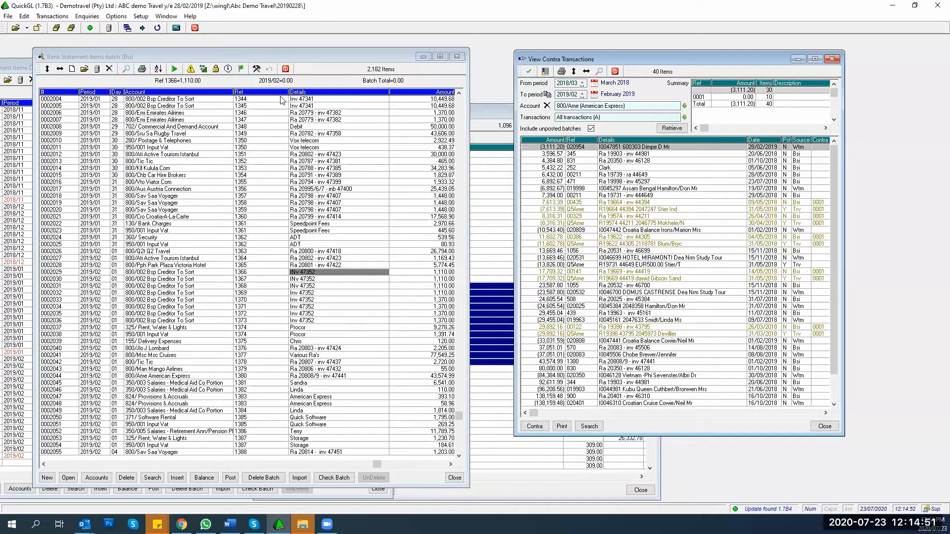
Look through the American Express transactions by amount, including the lines already contraed under reference 0001.
{"action": "key", "text": "Down"}
{"action": "key", "text": "Down"}
{"action": "key", "text": "Down"}
{"action": "key", "text": "Down"}
{"action": "key", "text": "Down"}
{"action": "key", "text": "Down"}
{"action": "key", "text": "Down"}
{"action": "key", "text": "Down"}
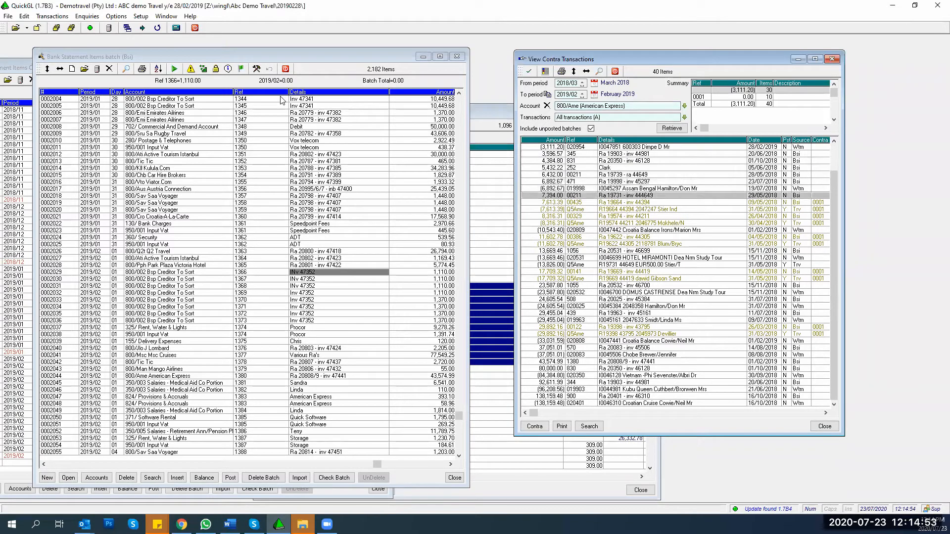
{"action": "key", "text": "Down"}
{"action": "key", "text": "Down"}
{"action": "key", "text": "Down"}
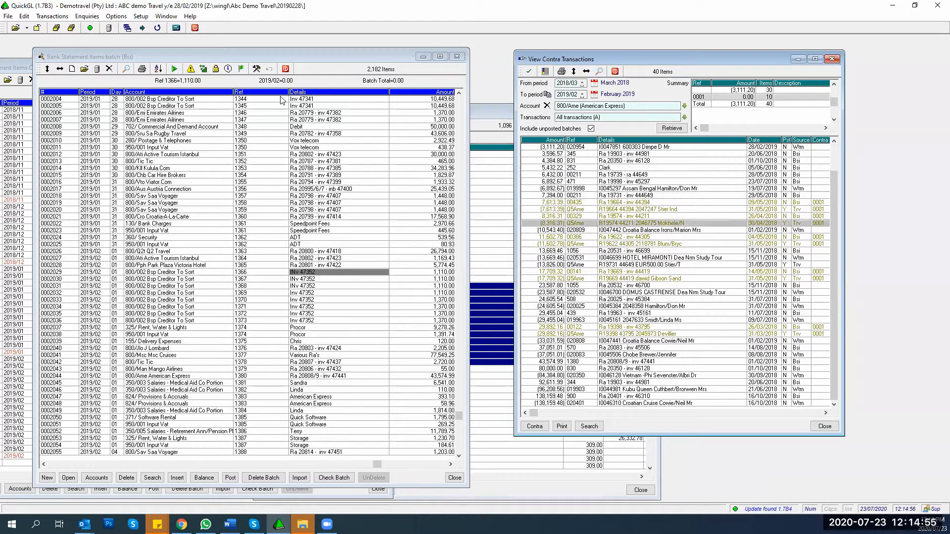
{"action": "key", "text": "Up"}
{"action": "key", "text": "Up"}
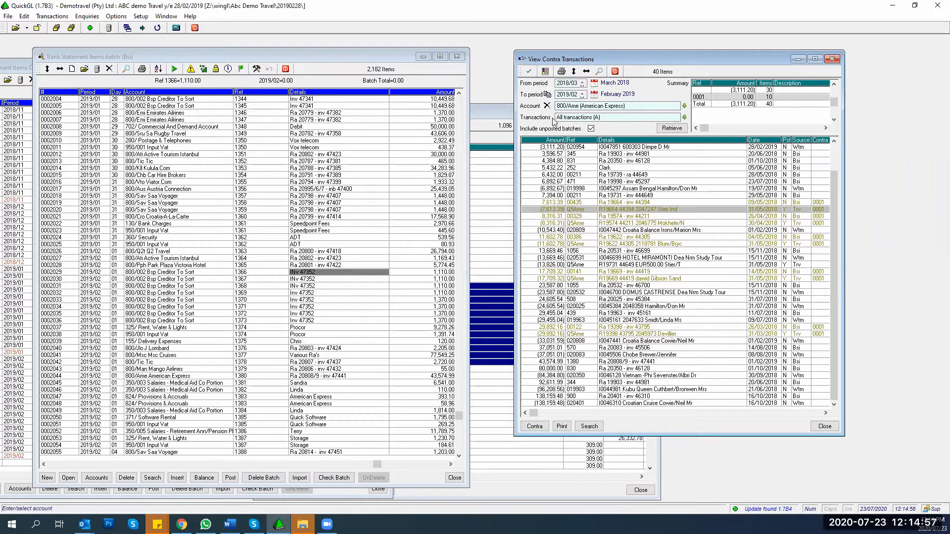
Contra the 6,892.67 line with ref 471 under new reference 0002, and add the opposite line with ref 019998 to it.
{"action": "left_click", "coordinate": [614, 189]}
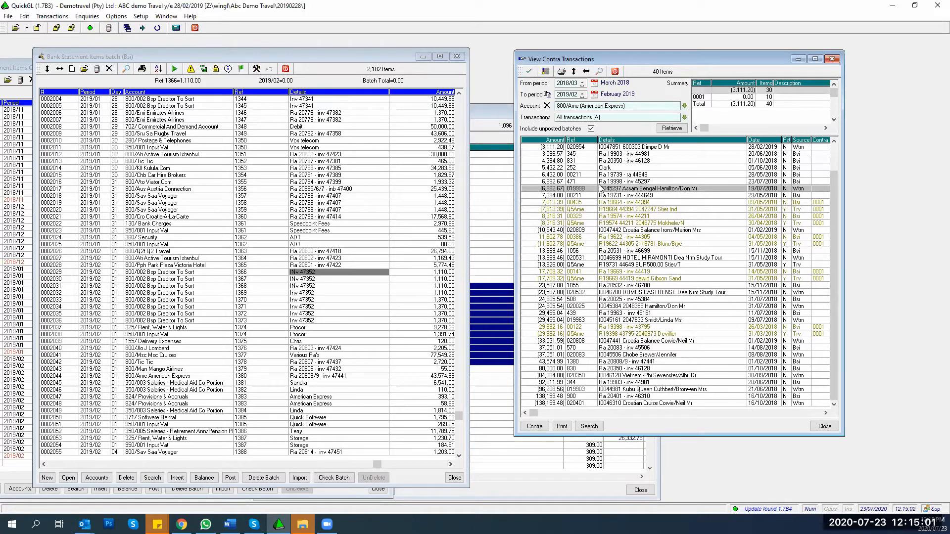
{"action": "left_click", "coordinate": [536, 183]}
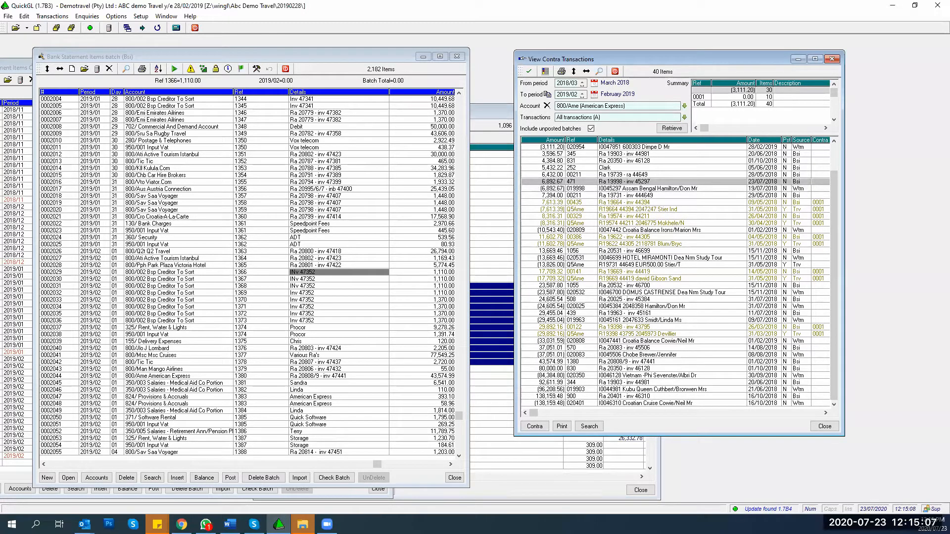
{"action": "double_click", "coordinate": [537, 183]}
{"action": "key", "text": "Return"}
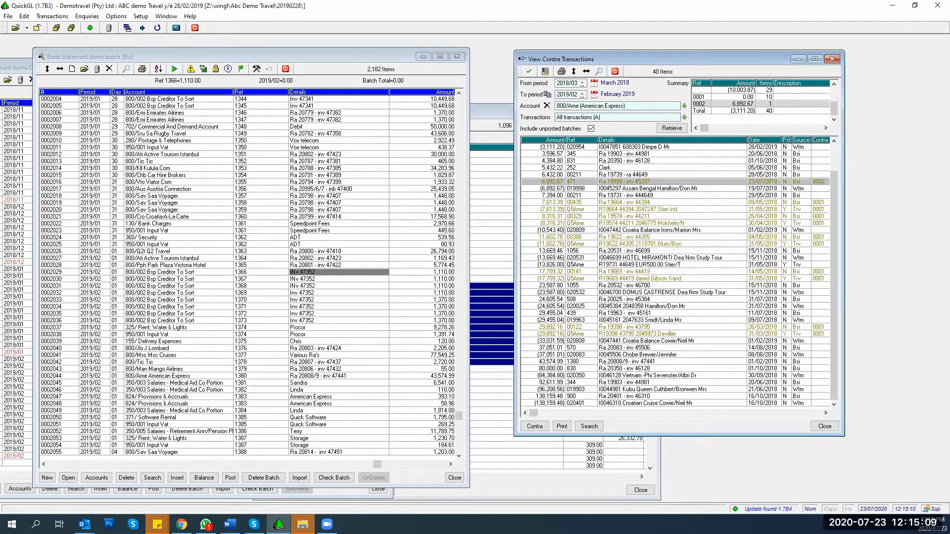
{"action": "left_click", "coordinate": [537, 189]}
{"action": "double_click", "coordinate": [537, 189]}
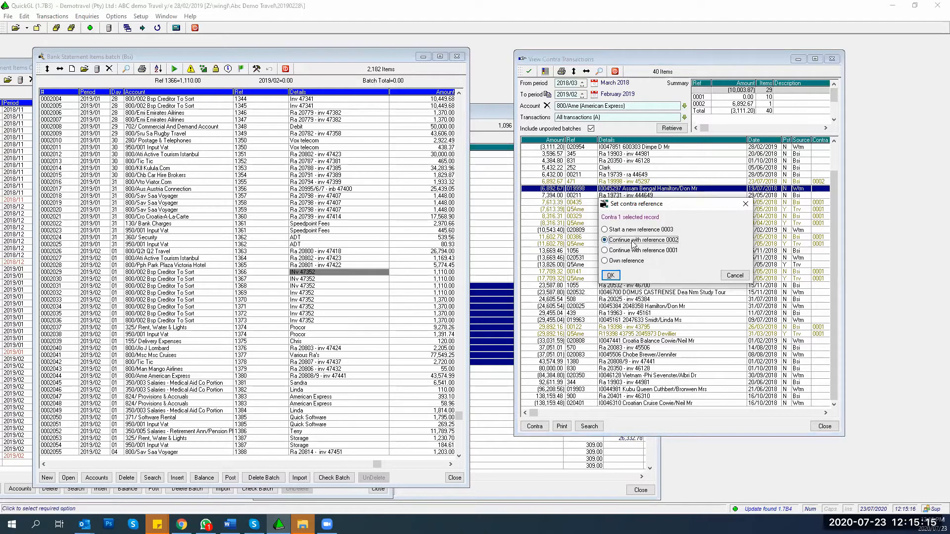
{"action": "left_click", "coordinate": [611, 275]}
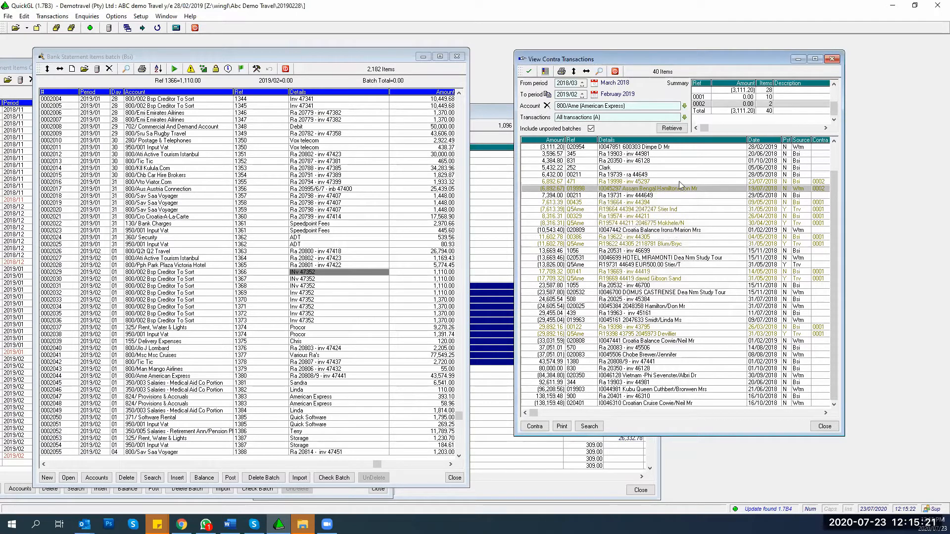
Set the description of contra reference 0002 to Cheque 1234.
{"action": "double_click", "coordinate": [786, 108]}
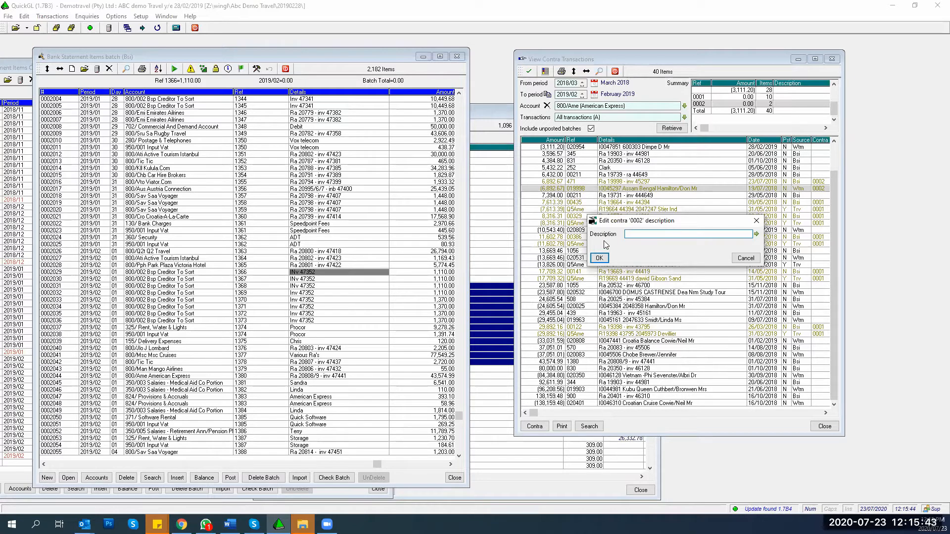
{"action": "type", "text": "heque 1234"}
{"action": "left_click", "coordinate": [600, 257]}
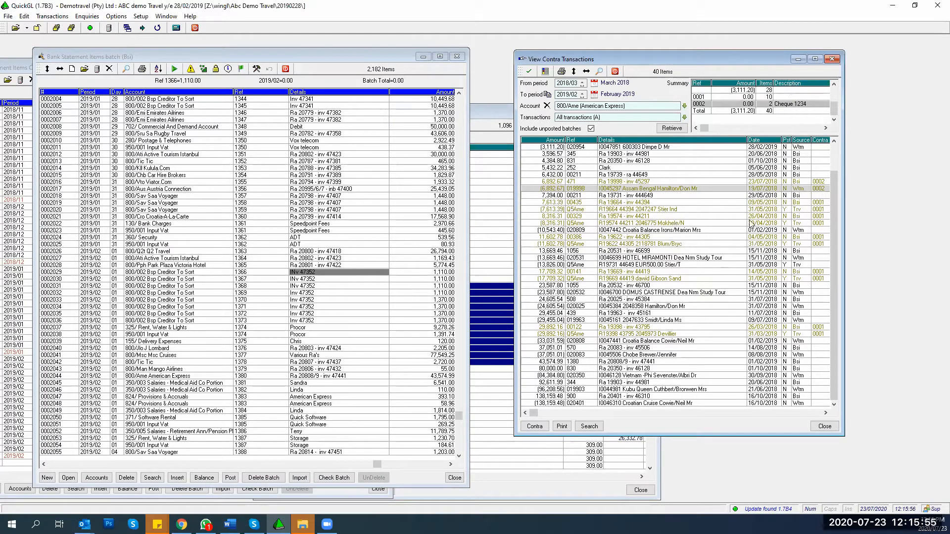
Contra the 92,611.99 line with ref 344 and the (96,208.56) line with ref 019903 together under new reference 0003.
{"action": "left_click", "coordinate": [612, 288]}
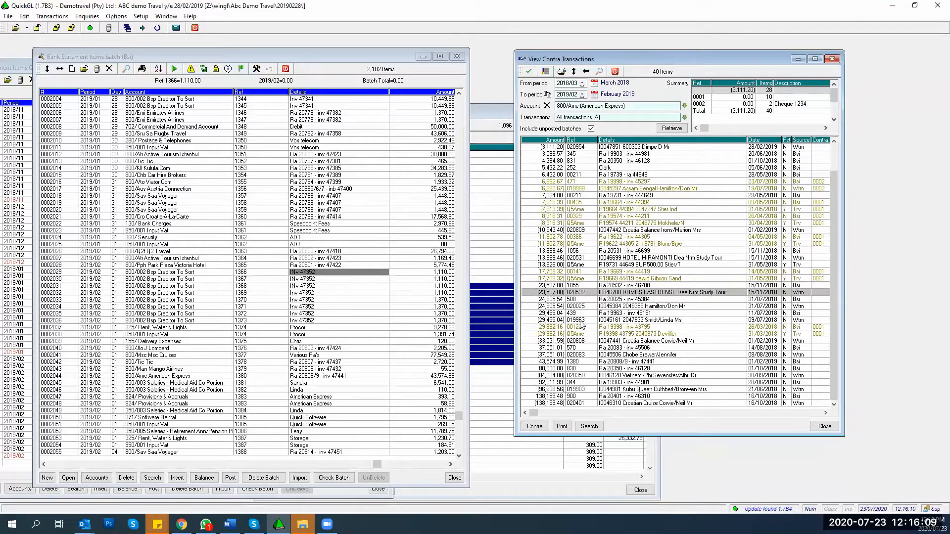
{"action": "key", "text": "Down"}
{"action": "key", "text": "Down"}
{"action": "key", "text": "Down"}
{"action": "key", "text": "Down"}
{"action": "key", "text": "Down"}
{"action": "key", "text": "Down"}
{"action": "key", "text": "Down"}
{"action": "key", "text": "Down"}
{"action": "key", "text": "Down"}
{"action": "key", "text": "Down"}
{"action": "key", "text": "Down"}
{"action": "key", "text": "Down"}
{"action": "key", "text": "Down"}
{"action": "key", "text": "Down"}
{"action": "key", "text": "Down"}
{"action": "key", "text": "Down"}
{"action": "key", "text": "Down"}
{"action": "key", "text": "Up"}
{"action": "key", "text": "Up"}
{"action": "key", "text": "Up"}
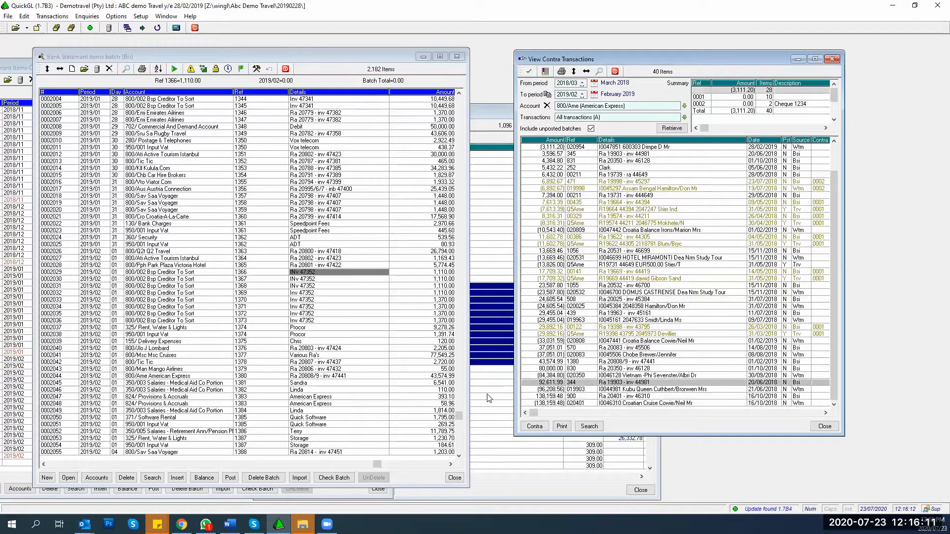
{"action": "key", "text": "shift+Down"}
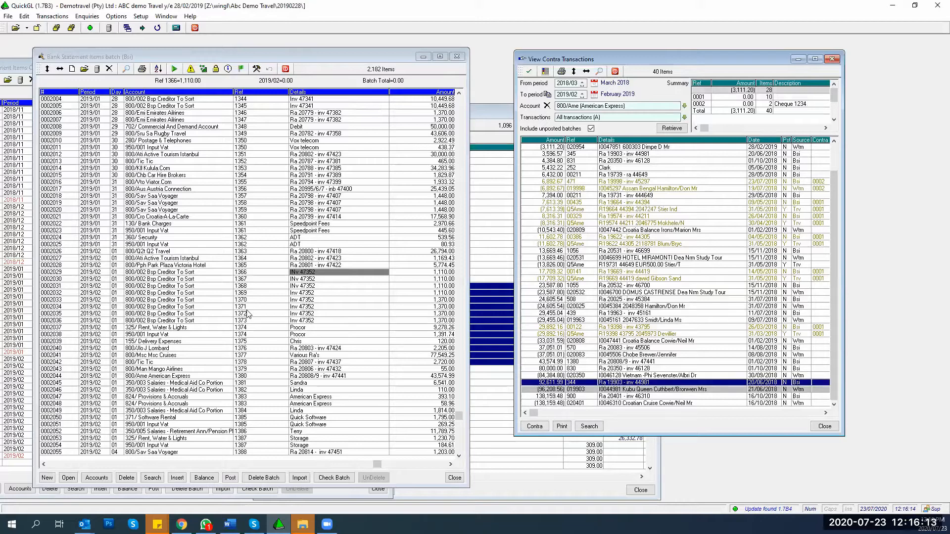
{"action": "key", "text": "Return"}
{"action": "key", "text": "Return"}
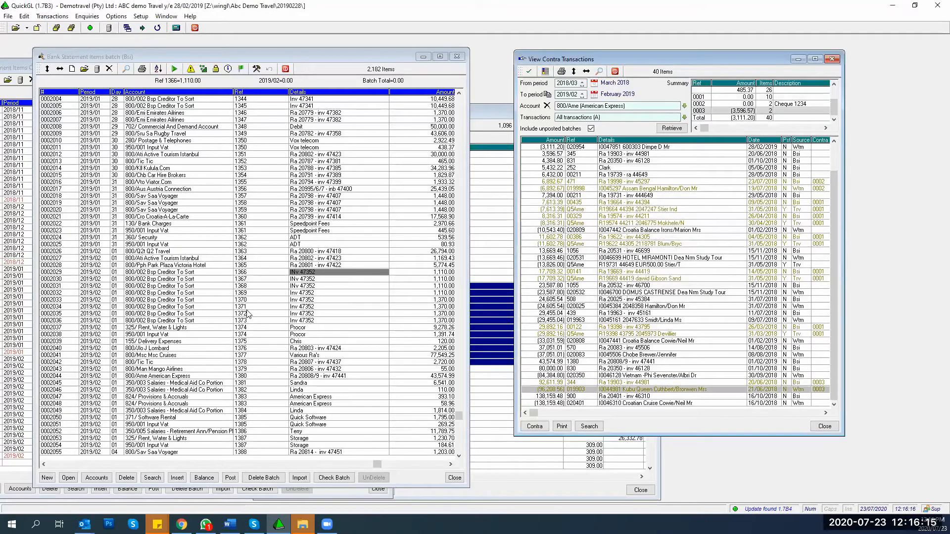
Look back through the American Express contra transactions up to the first line, ref 020954.
{"action": "key", "text": "Up"}
{"action": "key", "text": "Up"}
{"action": "key", "text": "Up"}
{"action": "key", "text": "Up"}
{"action": "key", "text": "Up"}
{"action": "key", "text": "Up"}
{"action": "key", "text": "Up"}
{"action": "key", "text": "Up"}
{"action": "key", "text": "Up"}
{"action": "key", "text": "Up"}
{"action": "key", "text": "Up"}
{"action": "key", "text": "Up"}
{"action": "key", "text": "Up"}
{"action": "key", "text": "Up"}
{"action": "key", "text": "Up"}
{"action": "key", "text": "Up"}
{"action": "key", "text": "Up"}
{"action": "key", "text": "Up"}
{"action": "key", "text": "Up"}
{"action": "key", "text": "Up"}
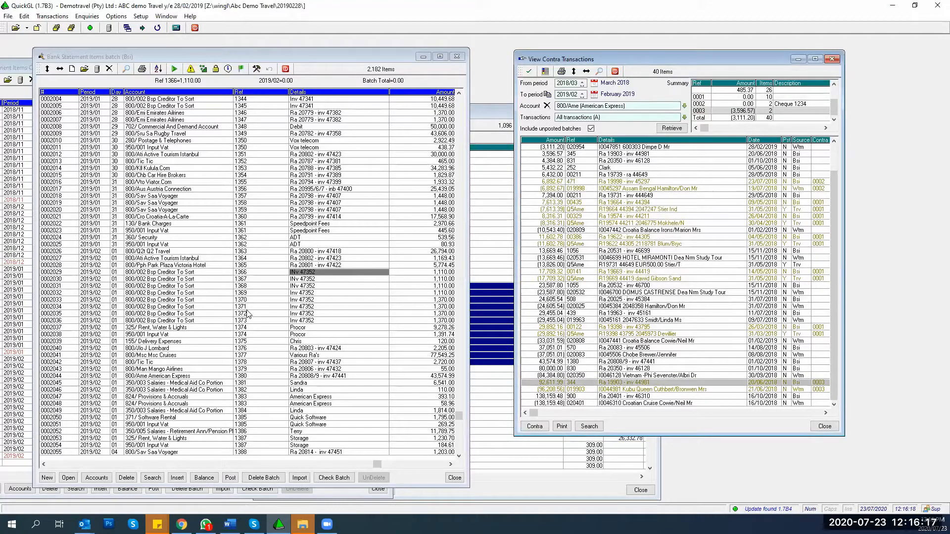
{"action": "key", "text": "Up"}
{"action": "key", "text": "Up"}
{"action": "key", "text": "Up"}
{"action": "key", "text": "Up"}
{"action": "key", "text": "Up"}
{"action": "key", "text": "Up"}
{"action": "key", "text": "Up"}
{"action": "key", "text": "Up"}
{"action": "key", "text": "Up"}
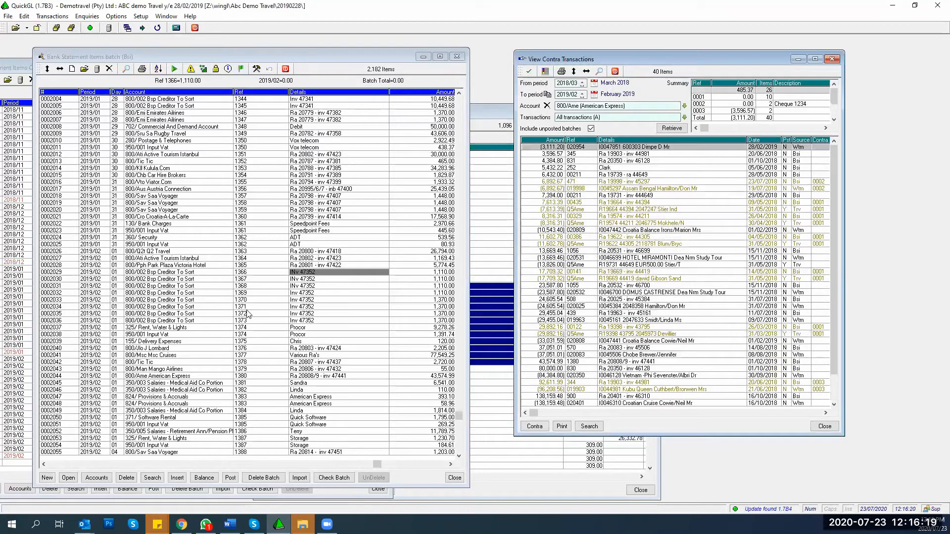
Add the lines with refs 020954, 345 and 831 to contra reference 0003.
{"action": "key", "text": "Return"}
{"action": "key", "text": "Return"}
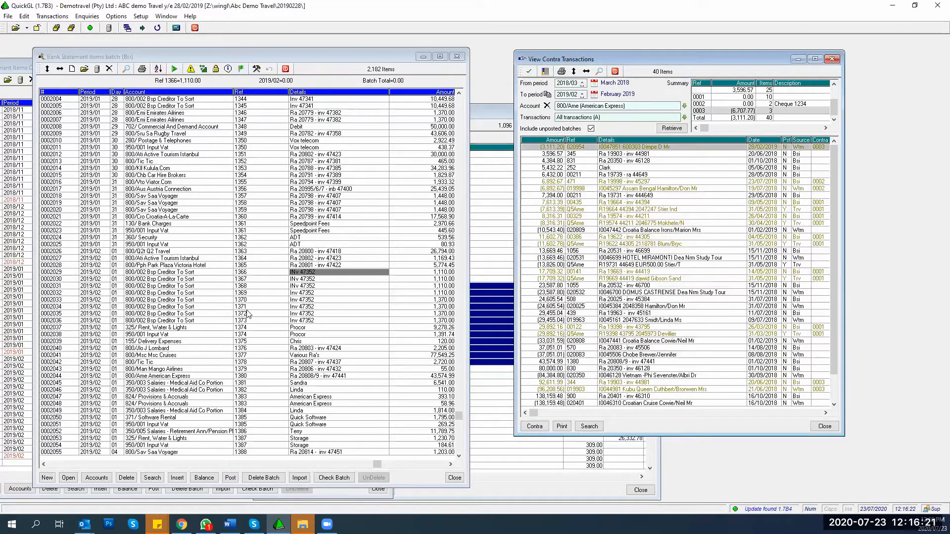
{"action": "key", "text": "Down"}
{"action": "key", "text": "Return"}
{"action": "key", "text": "Return"}
{"action": "key", "text": "Down"}
{"action": "key", "text": "Return"}
{"action": "key", "text": "Return"}
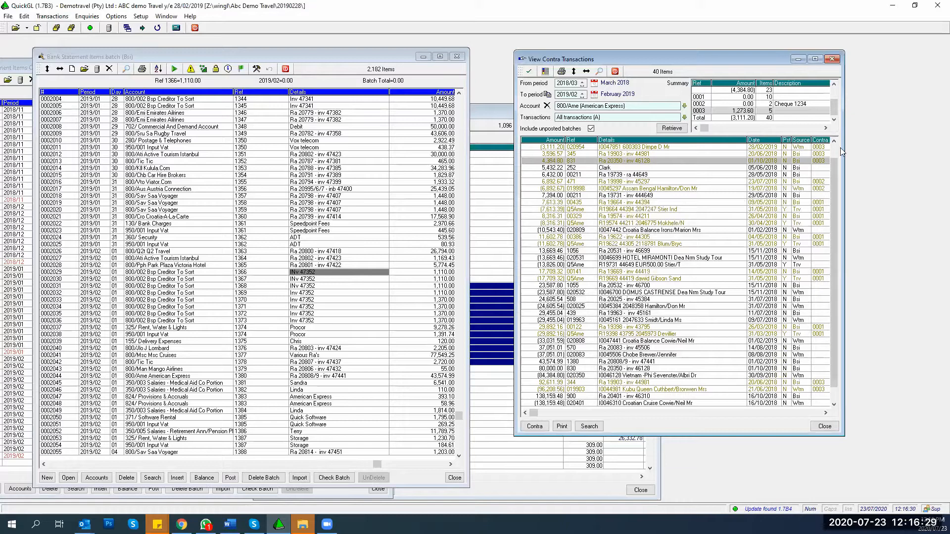
Sort the American Express contra transactions by their contra reference.
{"action": "right_click", "coordinate": [817, 164]}
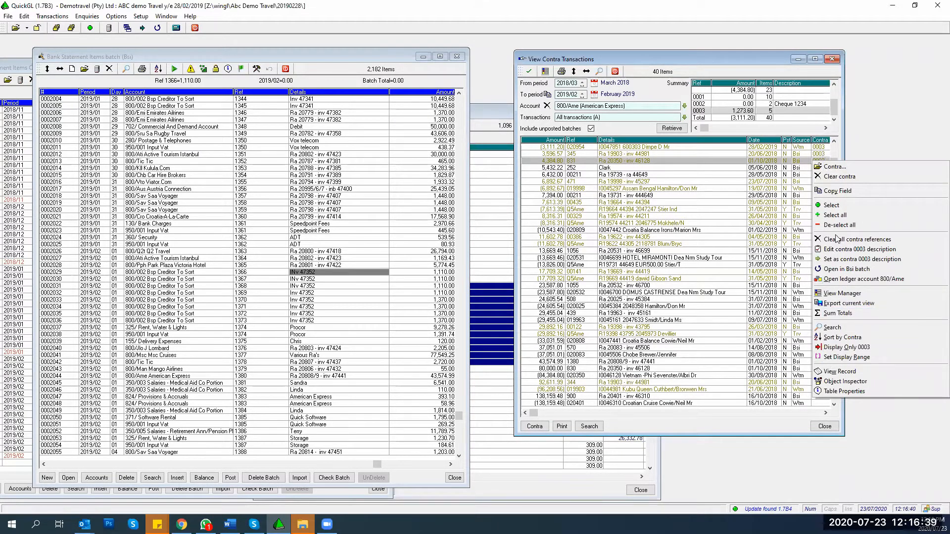
{"action": "left_click", "coordinate": [817, 141]}
{"action": "left_click", "coordinate": [818, 142]}
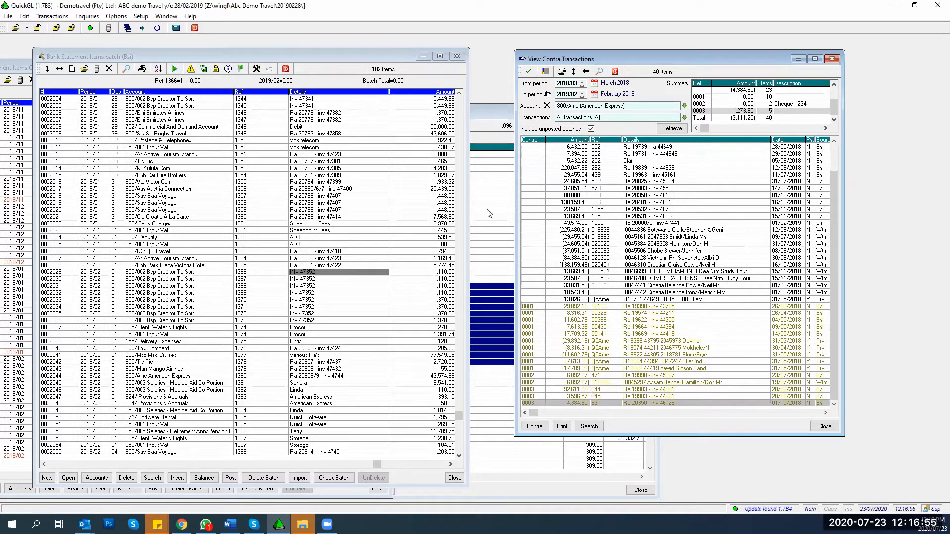
Retrieve only the uncontra'd / partially contra'd transactions and go through the lines under reference 0003.
{"action": "left_click", "coordinate": [684, 118]}
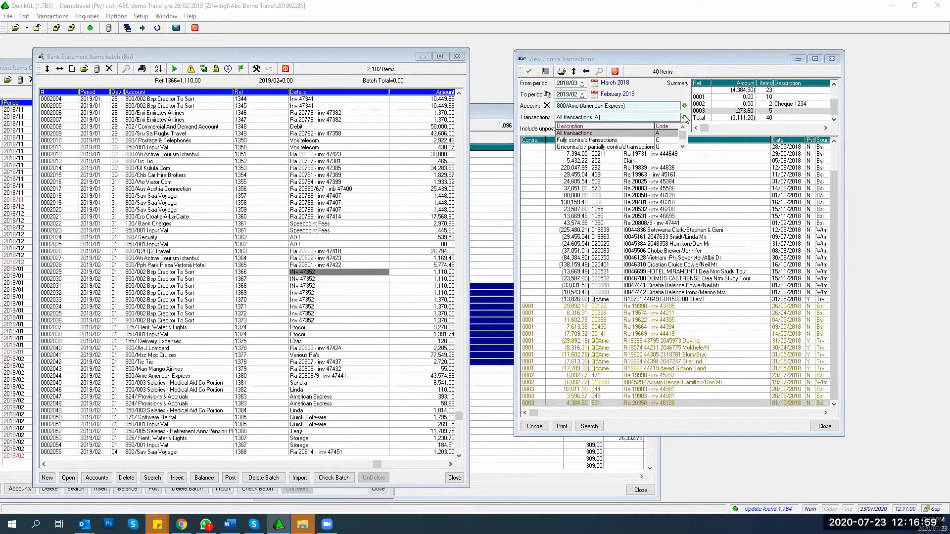
{"action": "left_click", "coordinate": [568, 148]}
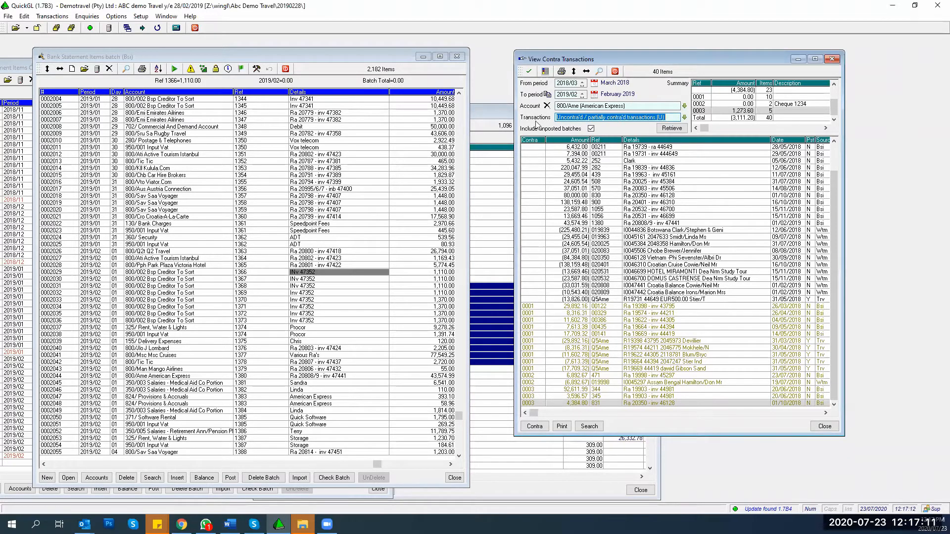
{"action": "left_click", "coordinate": [664, 129]}
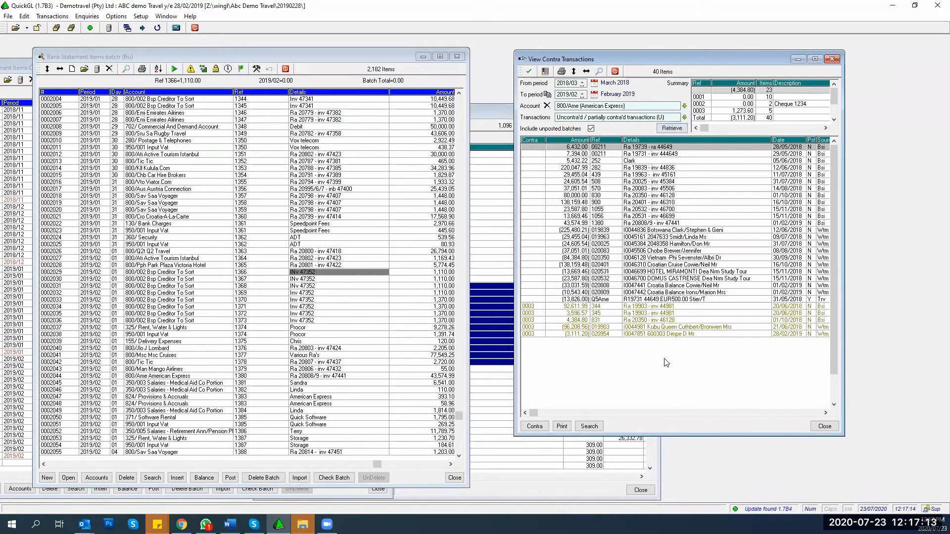
{"action": "left_click", "coordinate": [570, 307]}
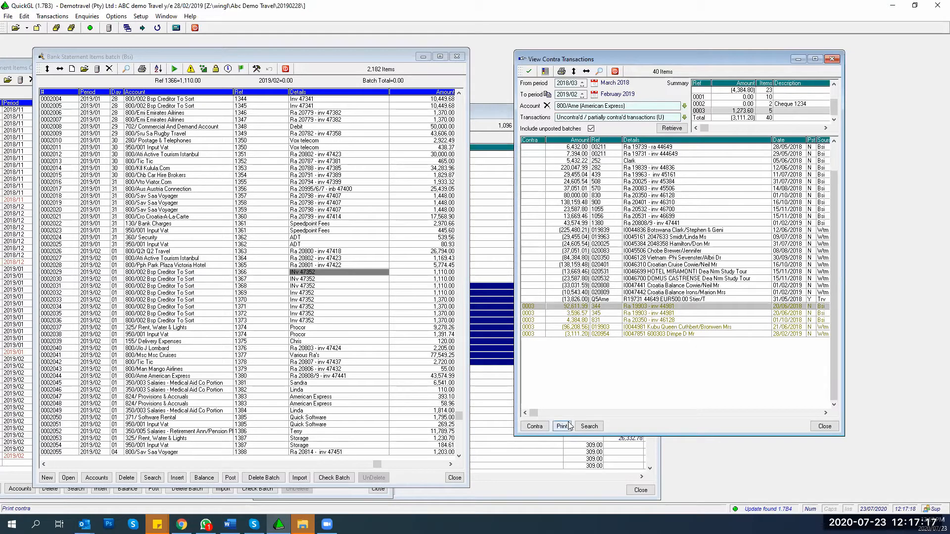
{"action": "key", "text": "Down"}
{"action": "key", "text": "Down"}
{"action": "key", "text": "Down"}
{"action": "key", "text": "Down"}
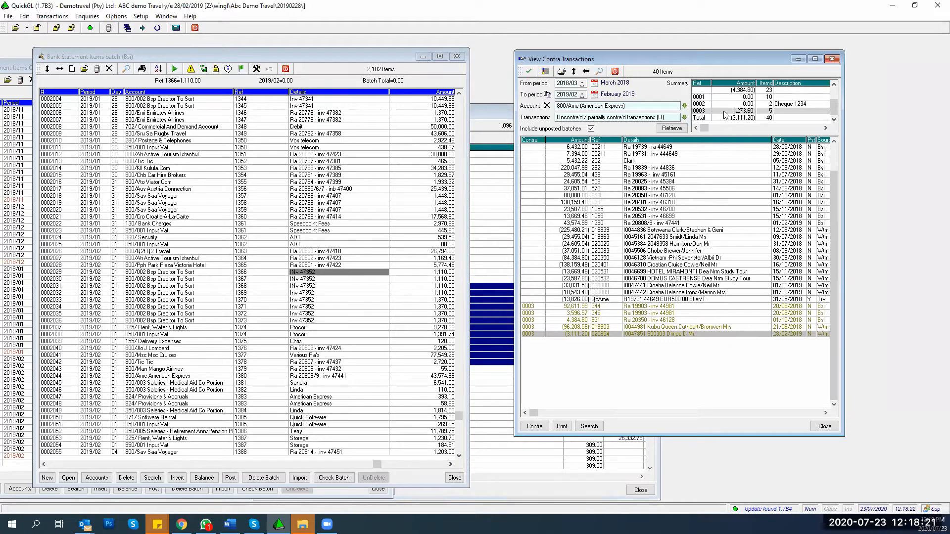
Set the description of contra reference 0003 to Inv 64585 not captured yet.
{"action": "double_click", "coordinate": [778, 113]}
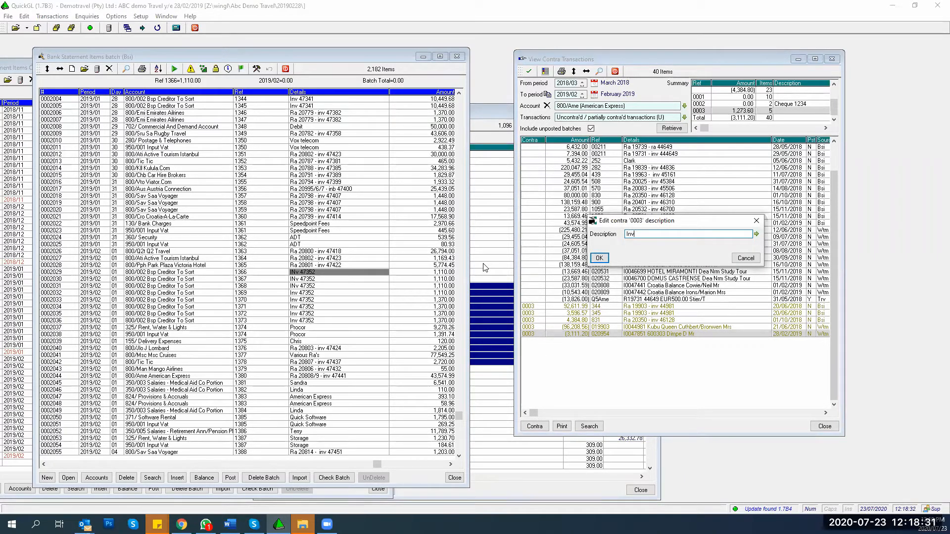
{"action": "type", "text": "Inv 64585 not captured yet"}
{"action": "key", "text": "Return"}
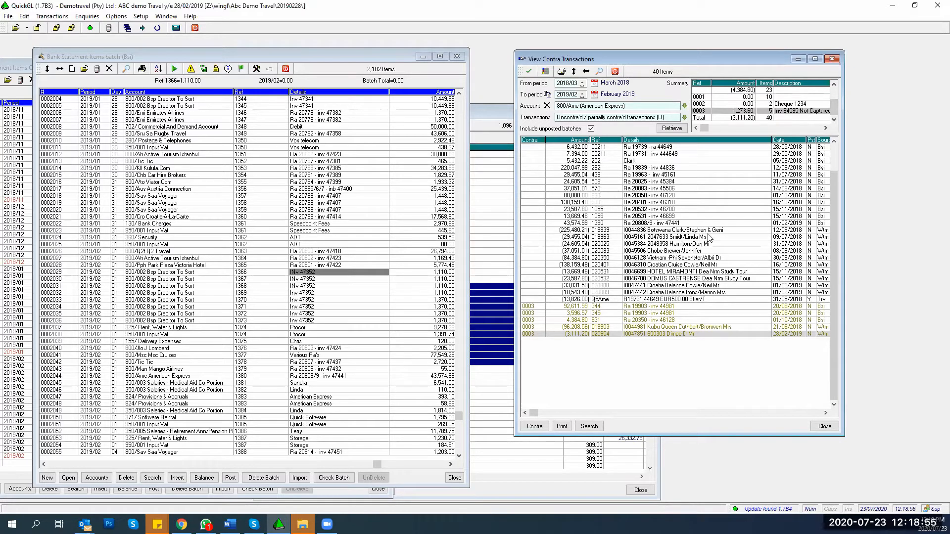
Delete the description text of contra reference 0003.
{"action": "double_click", "coordinate": [780, 111]}
{"action": "left_click_drag", "start_coordinate": [727, 234], "coordinate": [624, 234]}
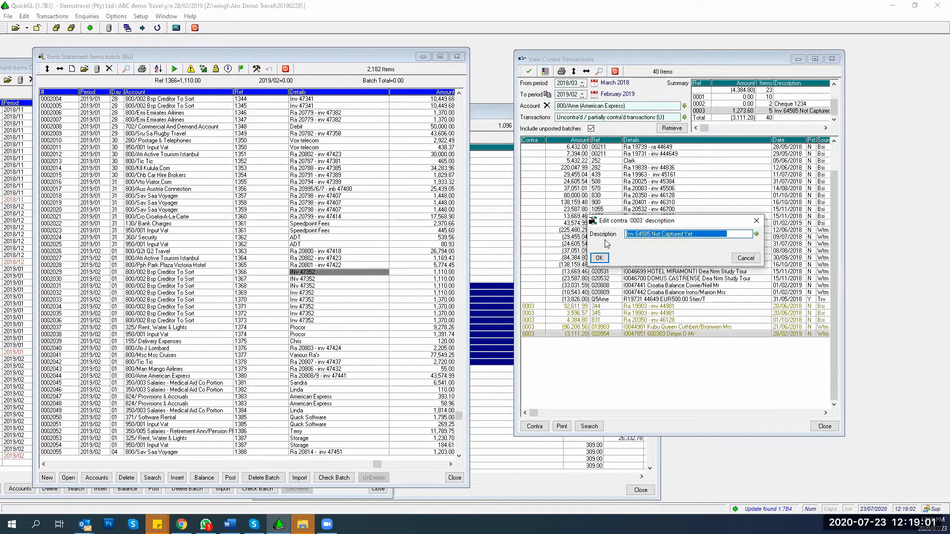
{"action": "key", "text": "Delete"}
{"action": "left_click", "coordinate": [599, 258]}
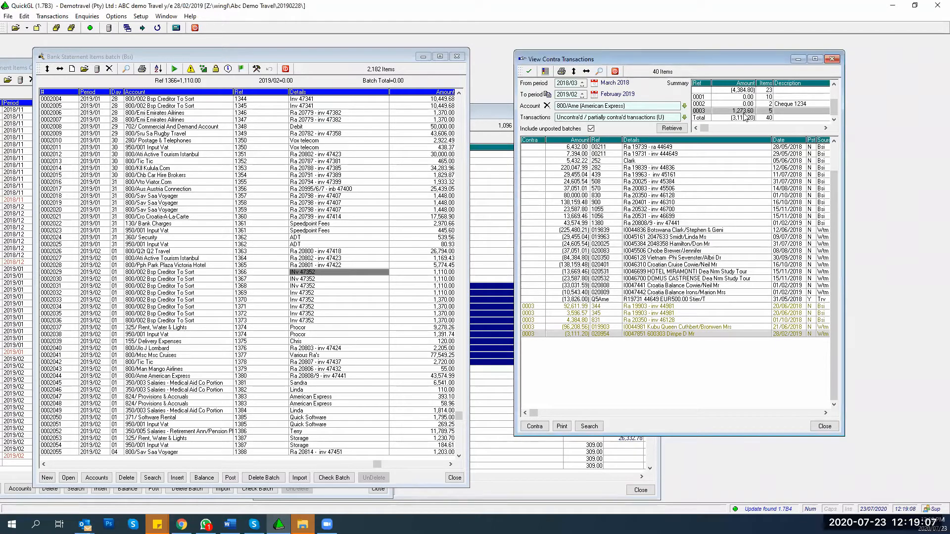
Clear the contra references of all listed transactions, including the lines under reference 0003.
{"action": "left_click", "coordinate": [528, 308]}
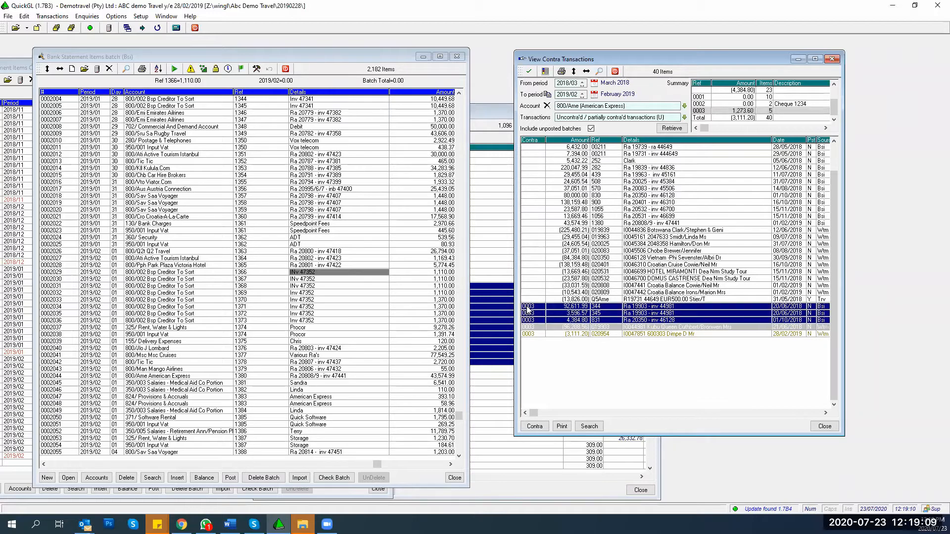
{"action": "key", "text": "shift+Down"}
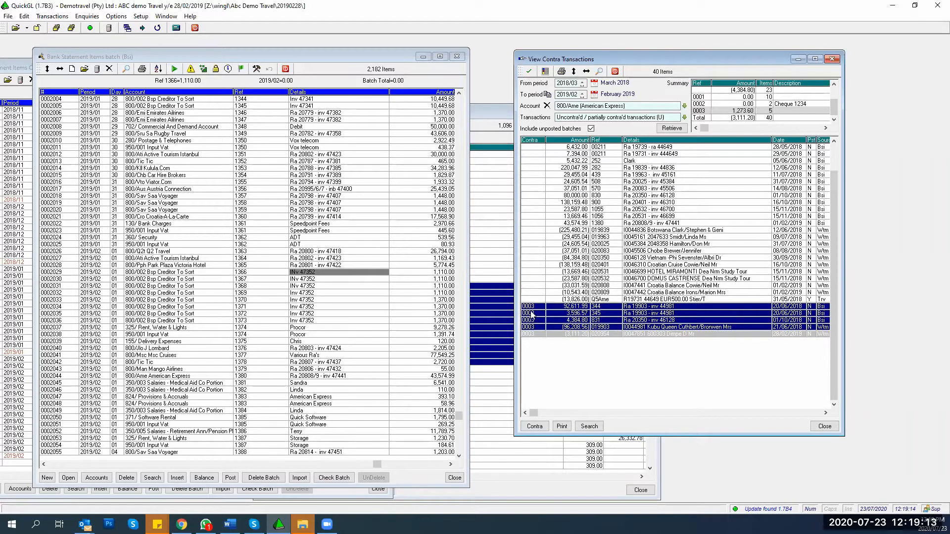
{"action": "right_click", "coordinate": [532, 321]}
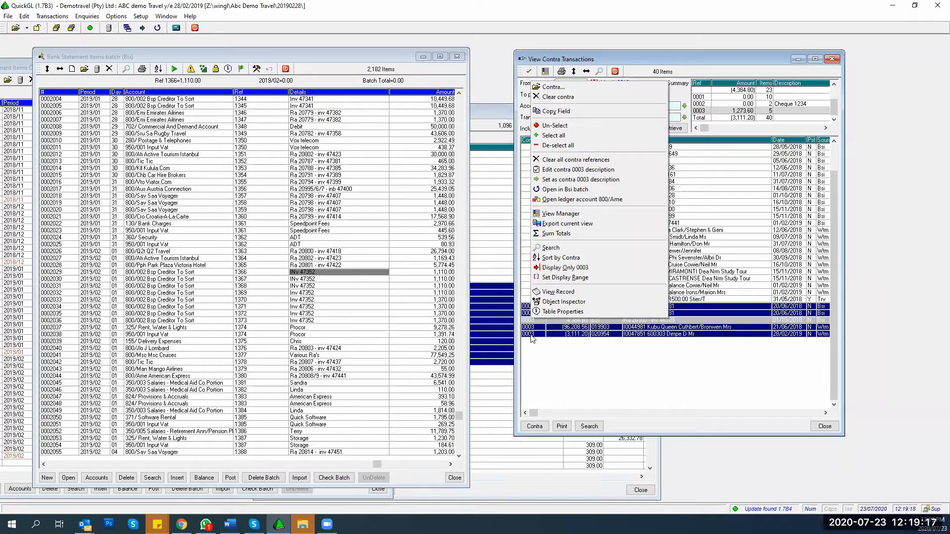
{"action": "left_click", "coordinate": [545, 160]}
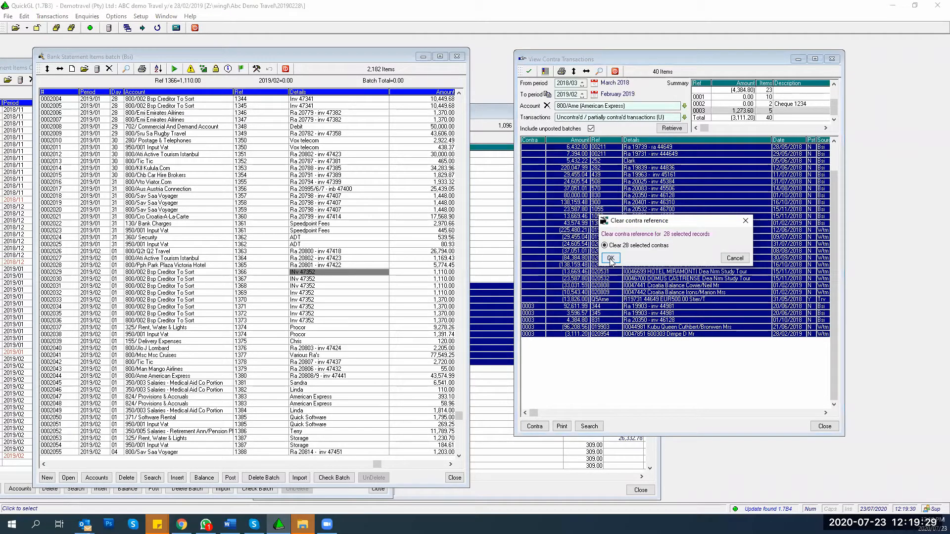
{"action": "left_click", "coordinate": [611, 260]}
{"action": "left_click", "coordinate": [594, 275]}
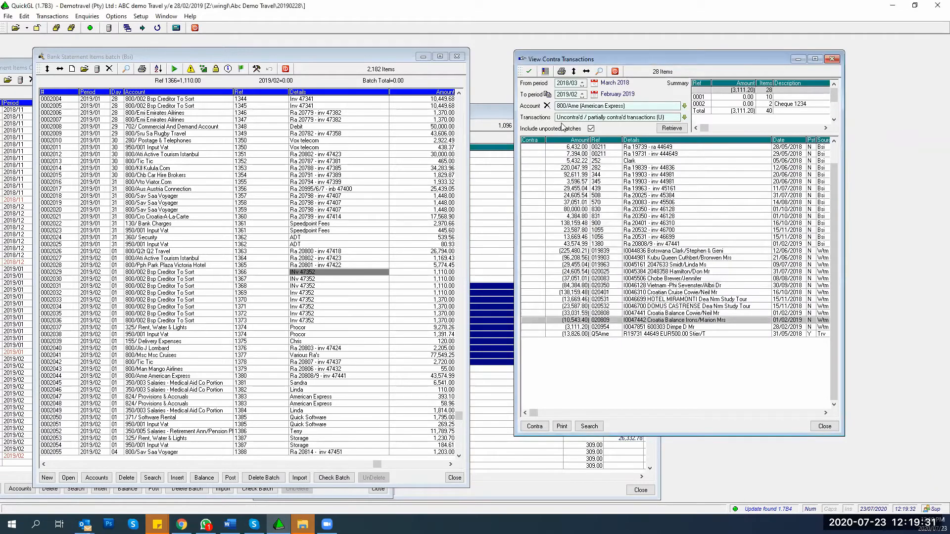
Keep the uncontra'd / partially contra'd transactions filter and sort the list by amount.
{"action": "left_click", "coordinate": [685, 118]}
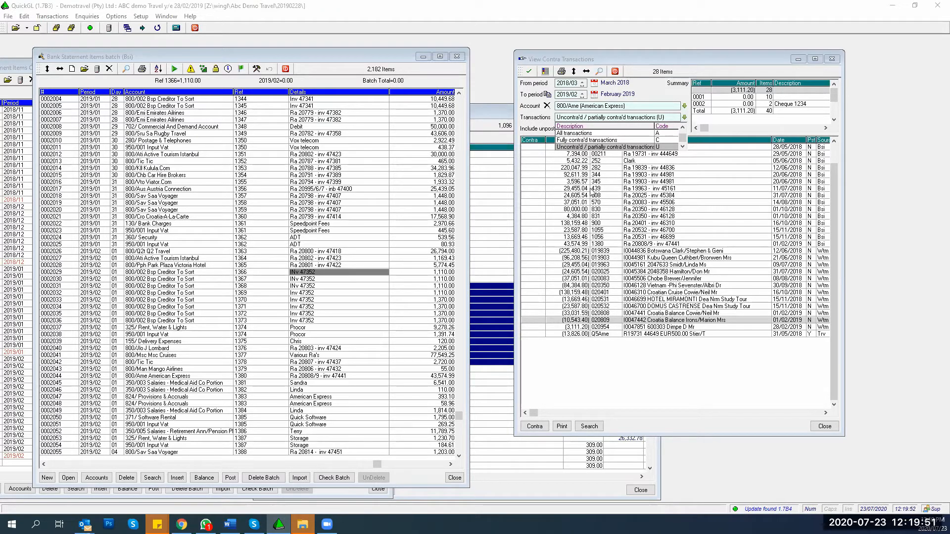
{"action": "left_click", "coordinate": [574, 147]}
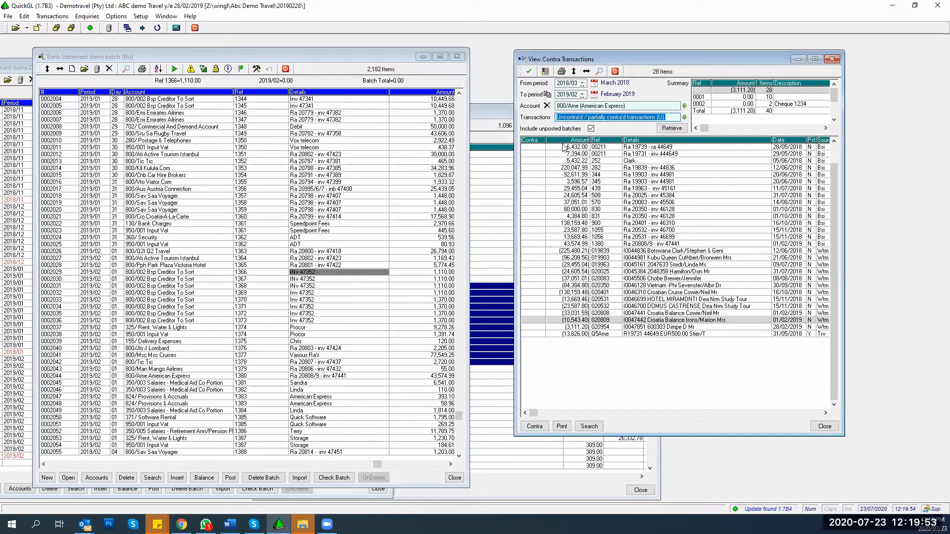
{"action": "left_click", "coordinate": [568, 140]}
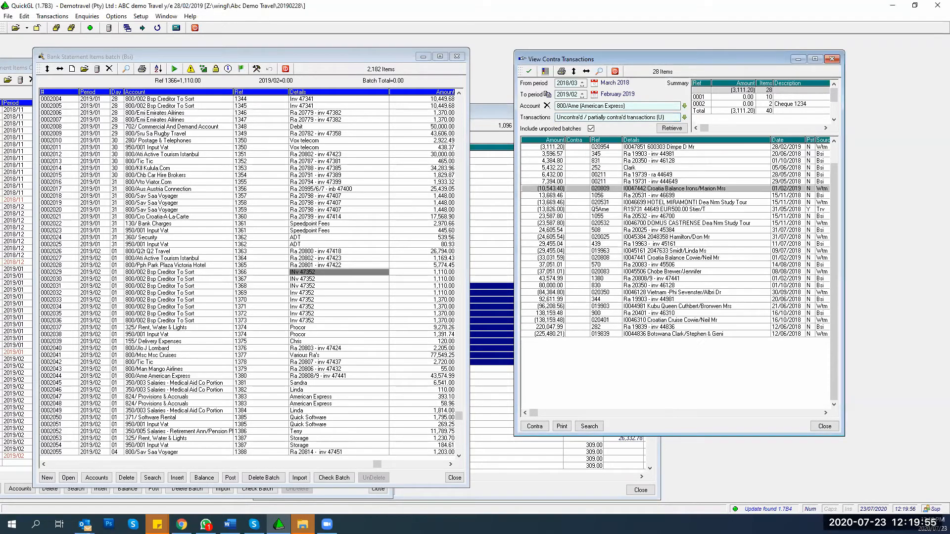
Contra the 13,669.46 line with ref 1056 and the opposite line with ref 020531 under new reference 0003.
{"action": "key", "text": "Down"}
{"action": "key", "text": "shift+Down"}
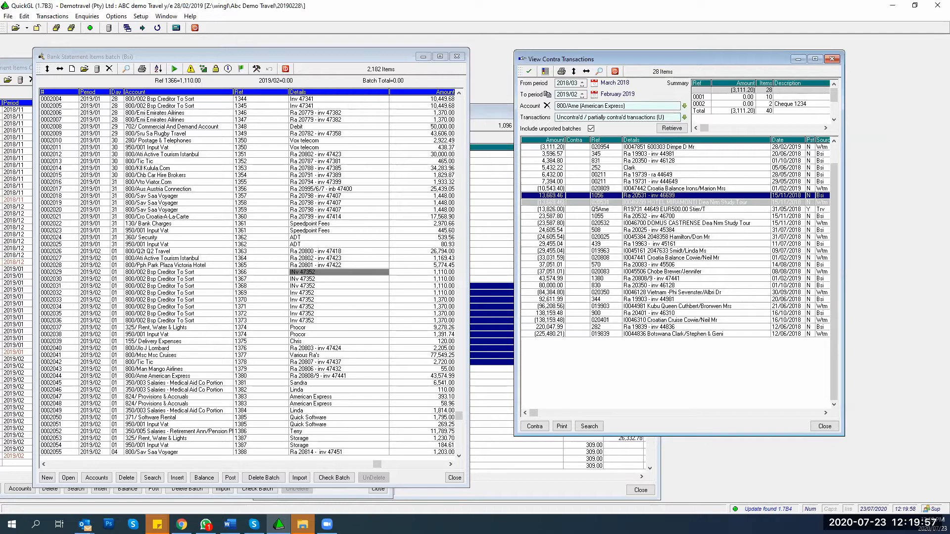
{"action": "key", "text": "Return"}
{"action": "key", "text": "Return"}
Contra the matching debit and credit pairs of 24,605.54, 29,455.04, 37,051.01 and 138,159.48 together under new reference 0004.
{"action": "key", "text": "Down"}
{"action": "key", "text": "Down"}
{"action": "key", "text": "Down"}
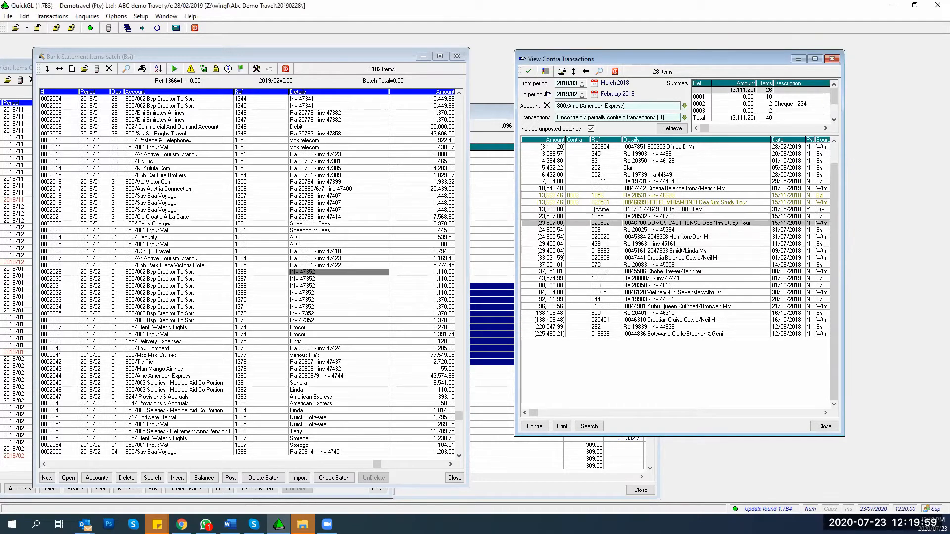
{"action": "key", "text": "Down"}
{"action": "key", "text": "shift+Down"}
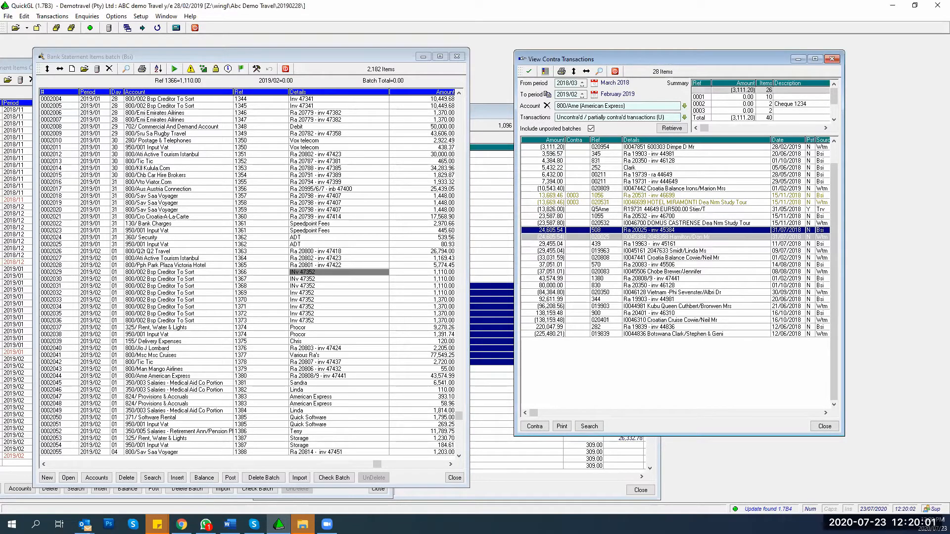
{"action": "key", "text": "shift+Down"}
{"action": "key", "text": "shift+Down"}
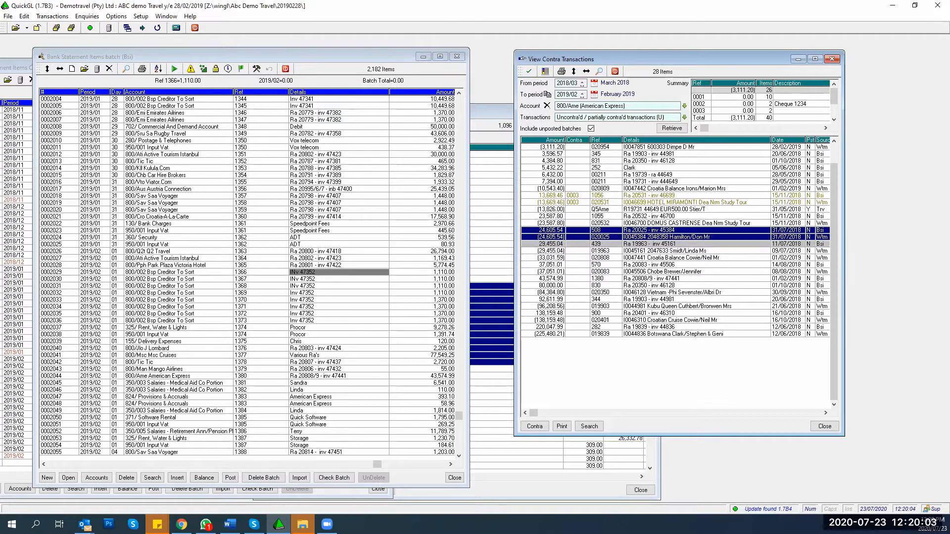
{"action": "key", "text": "shift+Down"}
{"action": "key", "text": "shift+Down"}
{"action": "key", "text": "shift+Down"}
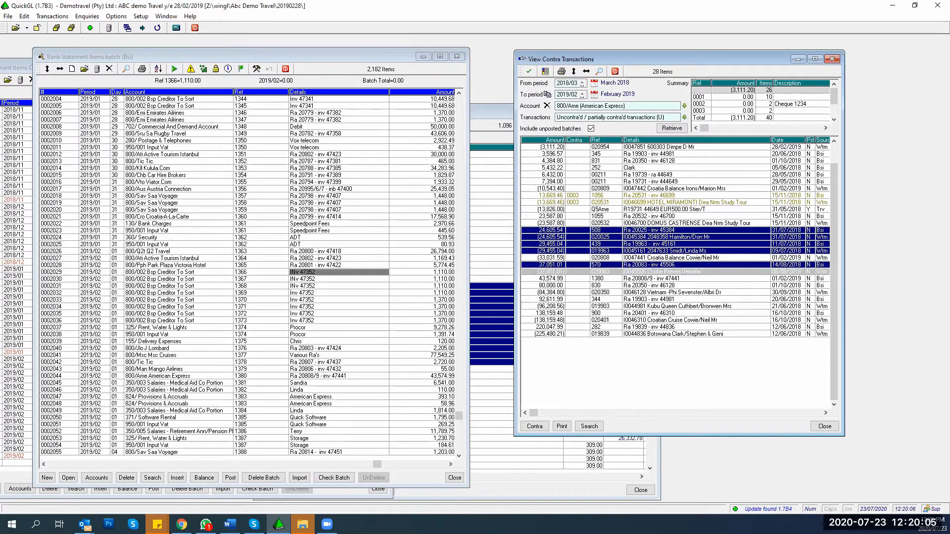
{"action": "key", "text": "ctrl+Down"}
{"action": "key", "text": "ctrl+Down"}
{"action": "key", "text": "ctrl+Down"}
{"action": "key", "text": "ctrl+Down"}
{"action": "key", "text": "ctrl+Down"}
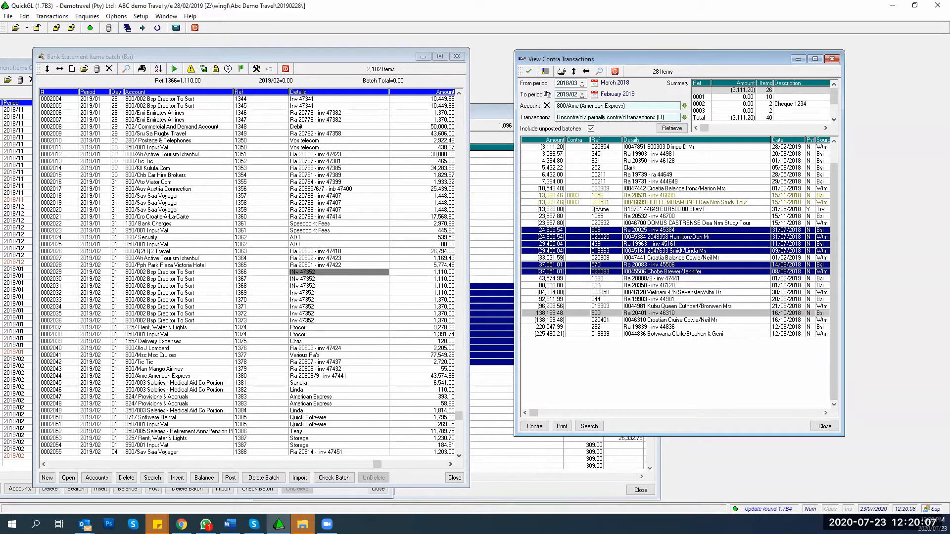
{"action": "key", "text": "shift+Down"}
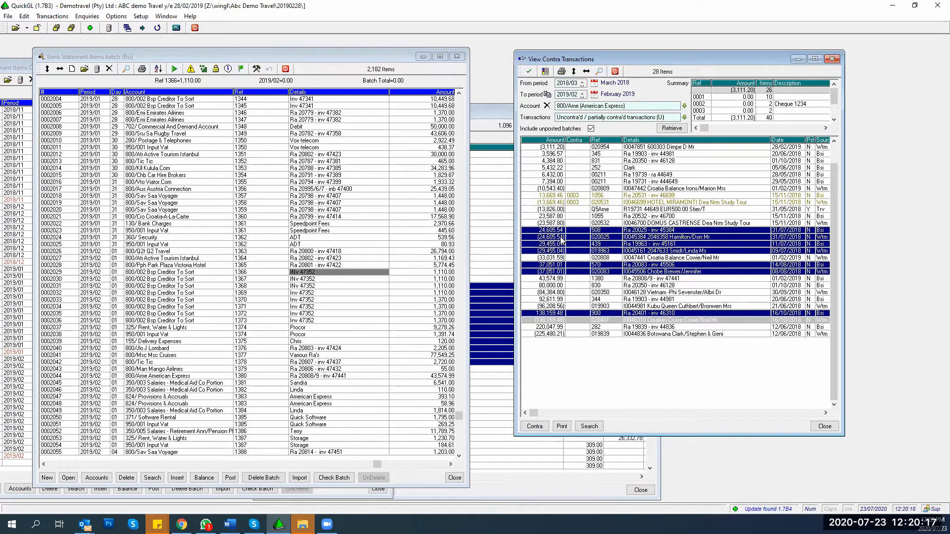
{"action": "key", "text": "Return"}
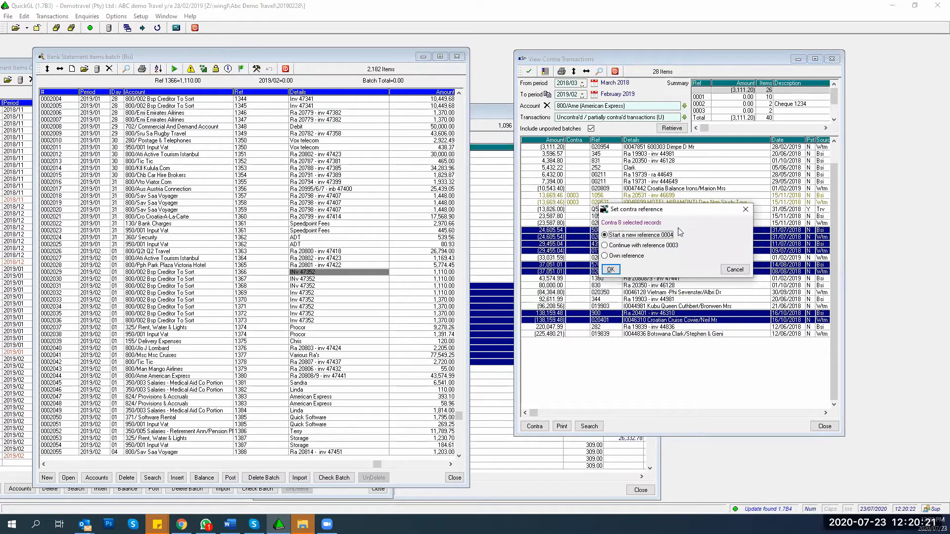
{"action": "left_click", "coordinate": [610, 269]}
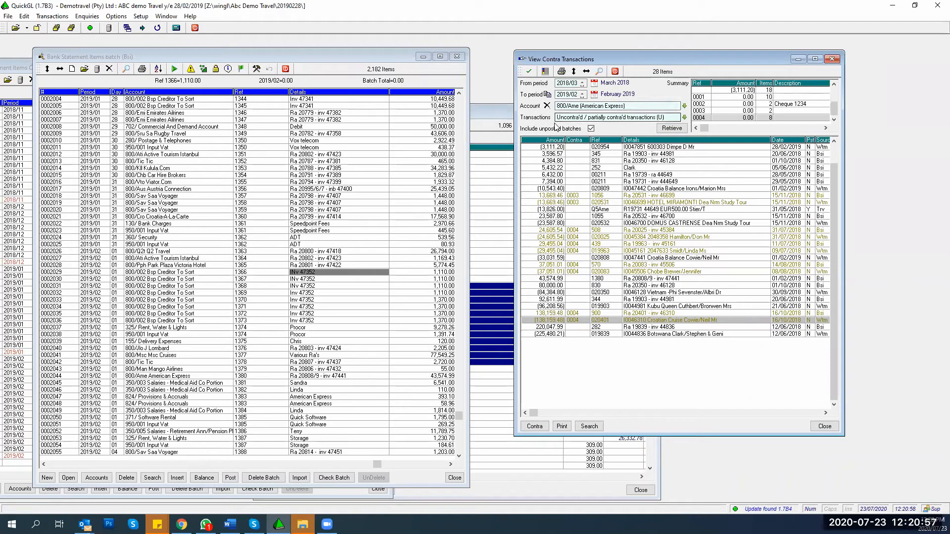
Retrieve the uncontra'd transactions again and contra the 23,587.80 pair with refs 1055 and 020532 under new reference 0005.
{"action": "left_click", "coordinate": [668, 132]}
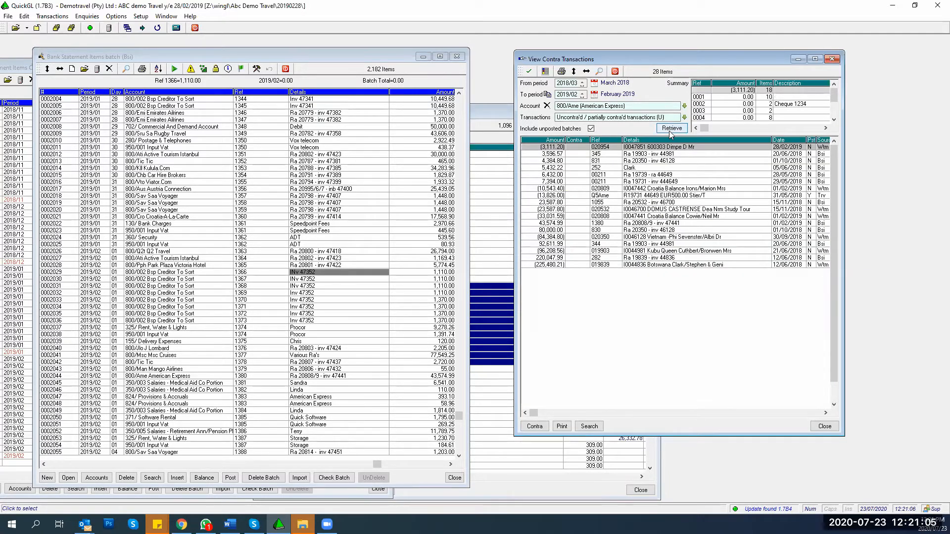
{"action": "left_click_drag", "start_coordinate": [533, 203], "coordinate": [536, 207]}
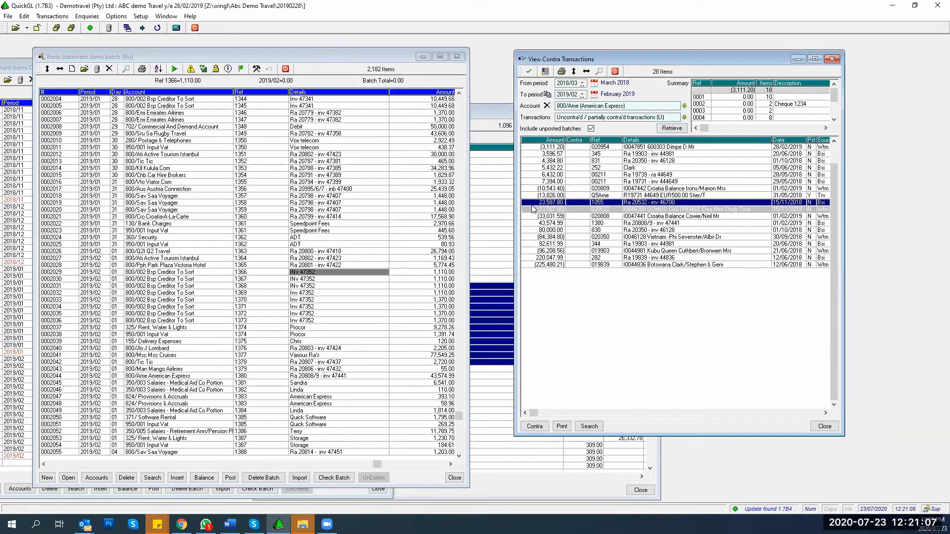
{"action": "key", "text": "Return"}
{"action": "key", "text": "Return"}
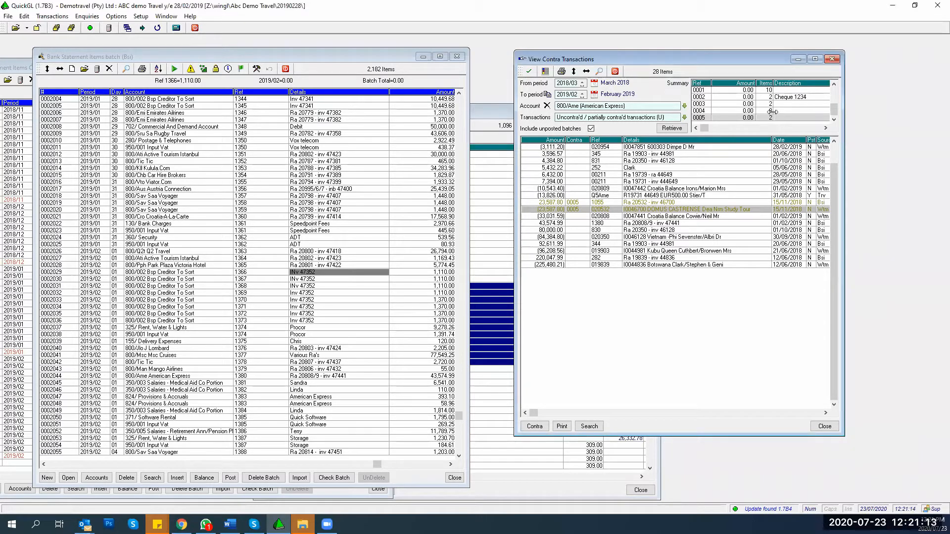
{"action": "left_click", "coordinate": [744, 119]}
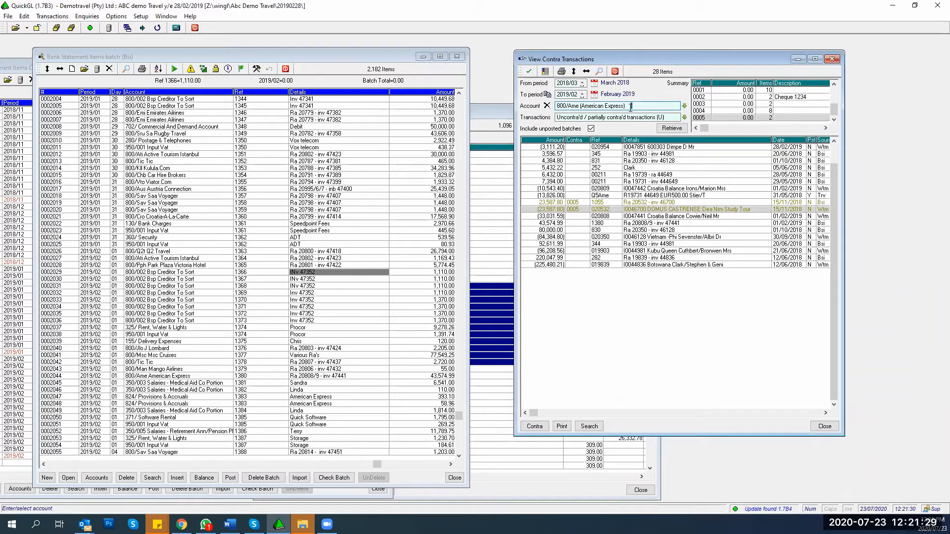
Retrieve the uncontra'd / partially contra'd transactions for ledger account 800/Bs1 and sort the list by date.
{"action": "left_click_drag", "start_coordinate": [633, 108], "coordinate": [556, 106]}
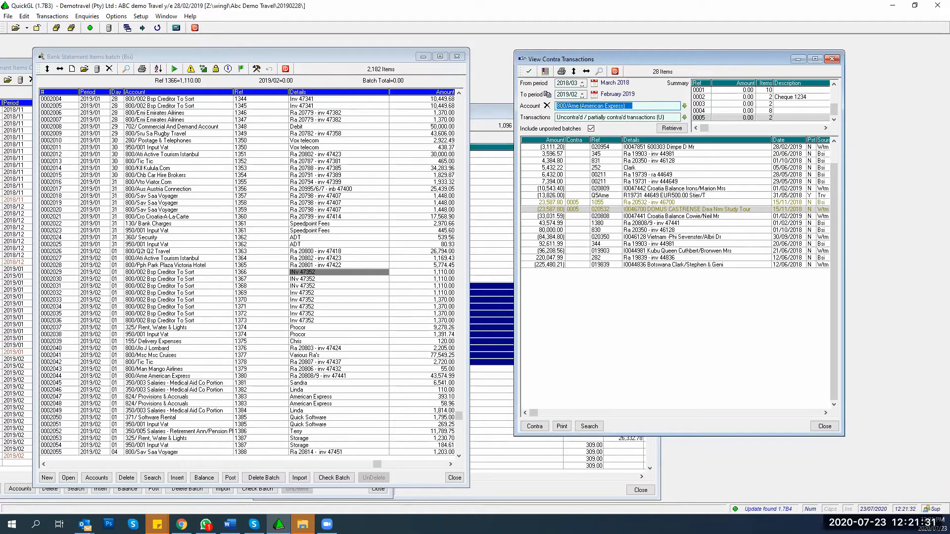
{"action": "type", "text": "80"}
{"action": "type", "text": "0/bs1"}
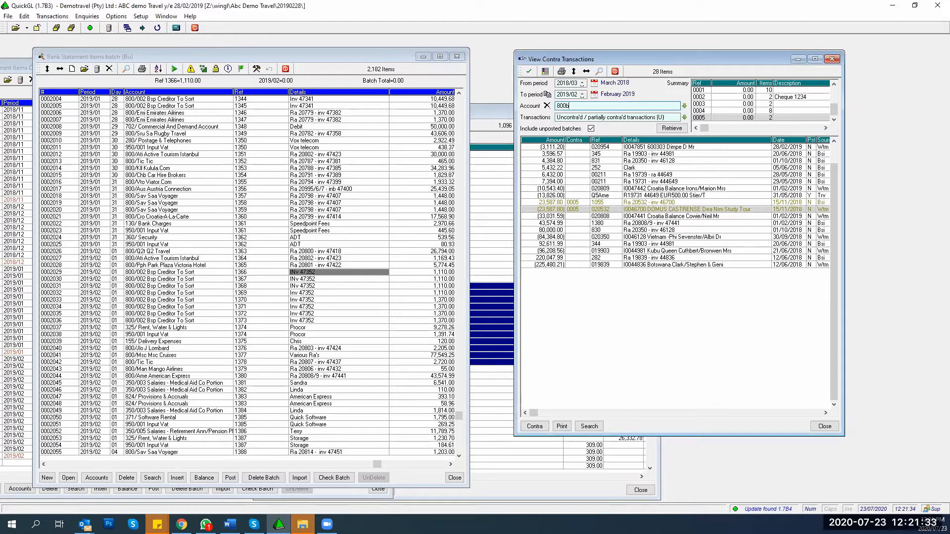
{"action": "key", "text": "Tab"}
{"action": "key", "text": "Tab"}
{"action": "key", "text": "Tab"}
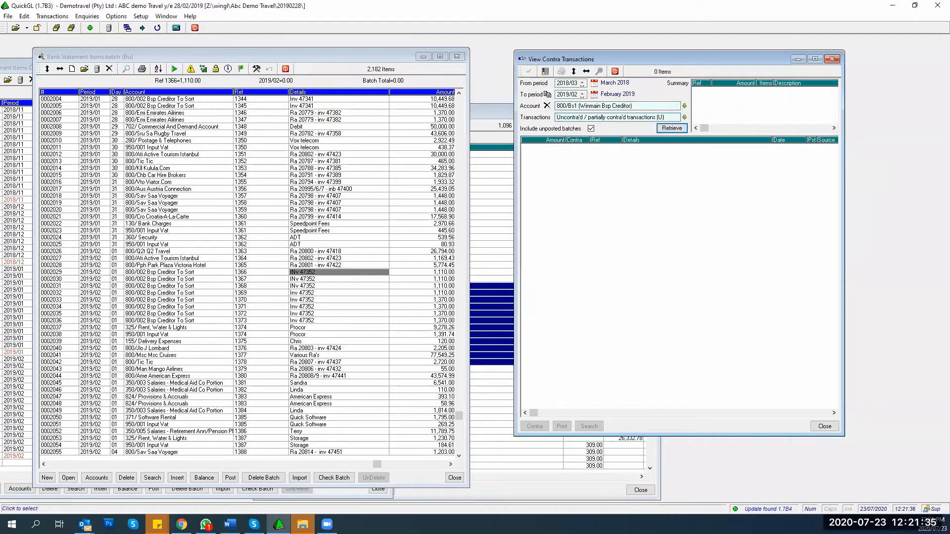
{"action": "key", "text": "Return"}
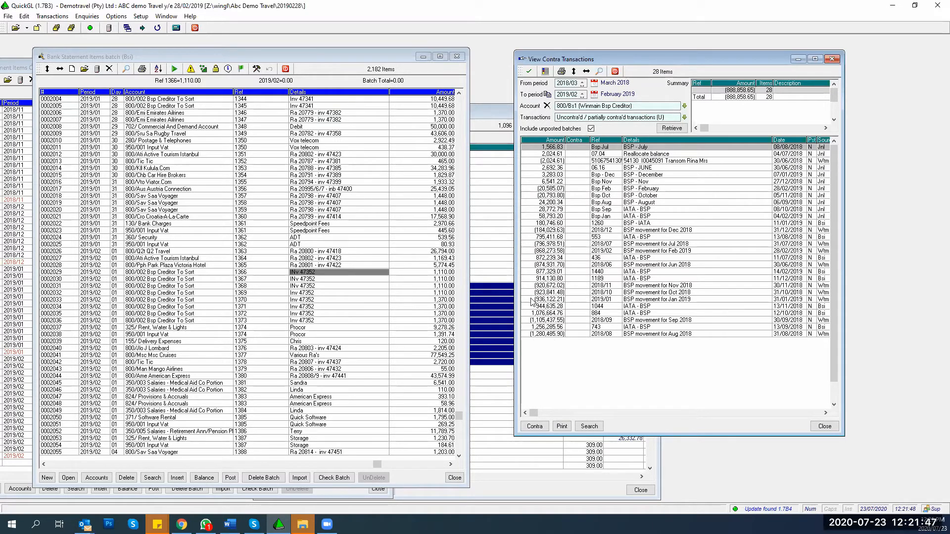
{"action": "left_click", "coordinate": [786, 143]}
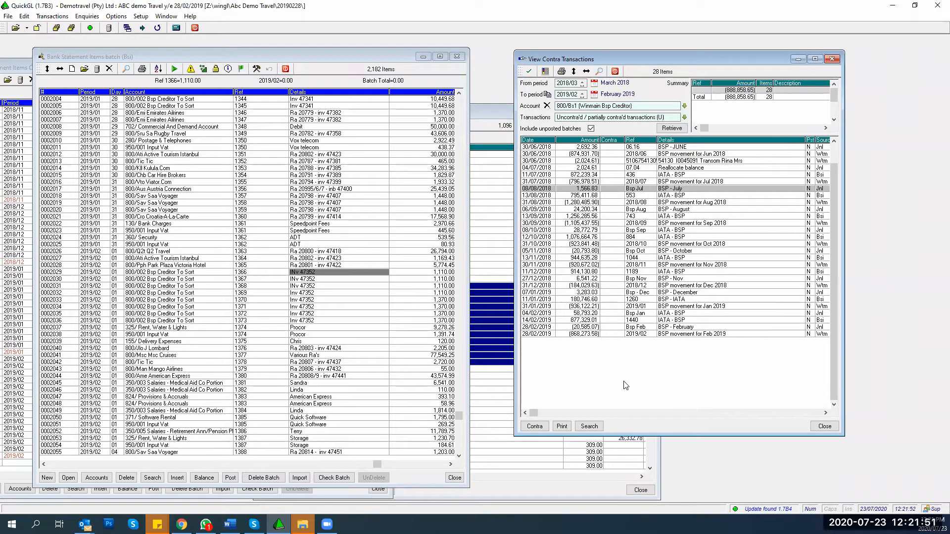
Contra the BSP movement for Jun 2018 and the (2,024.61) line of 30/06/2018 together under new reference 0001.
{"action": "key", "text": "Up"}
{"action": "key", "text": "Up"}
{"action": "key", "text": "Up"}
{"action": "key", "text": "Up"}
{"action": "key", "text": "Up"}
{"action": "key", "text": "Up"}
{"action": "key", "text": "Up"}
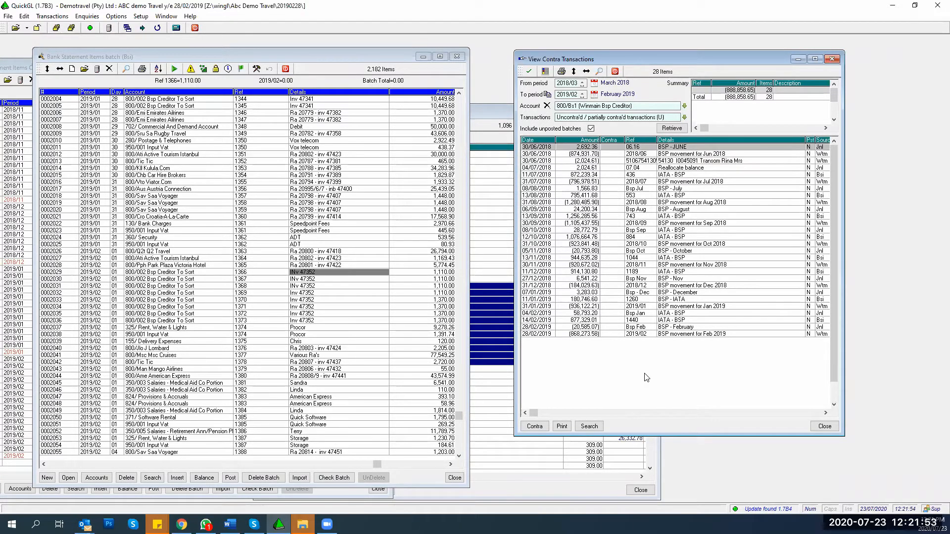
{"action": "key", "text": "Down"}
{"action": "key", "text": "Down"}
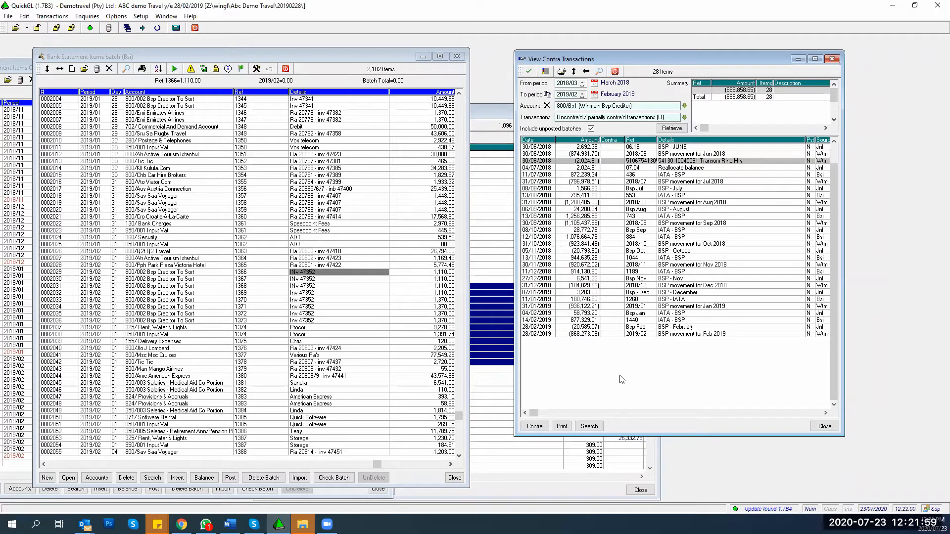
{"action": "key", "text": "Up"}
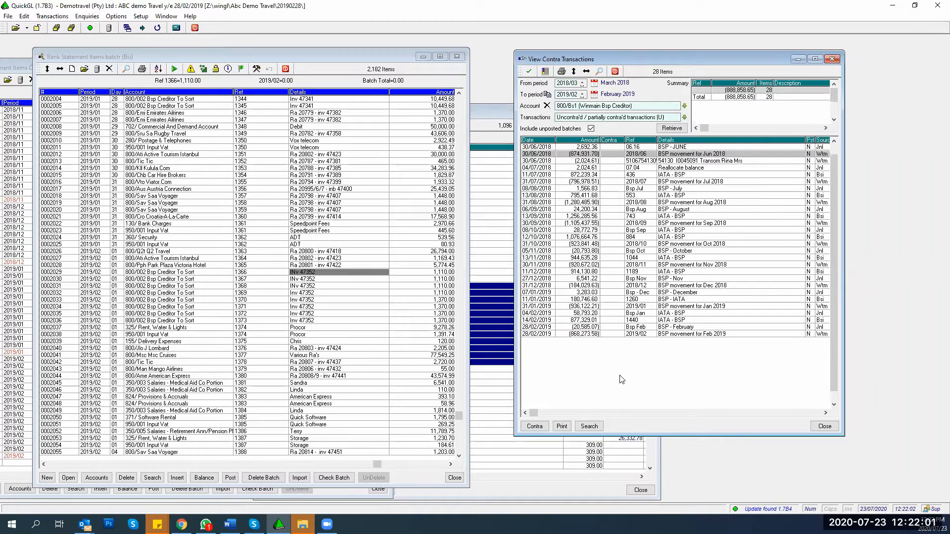
{"action": "key", "text": "Return"}
{"action": "key", "text": "Return"}
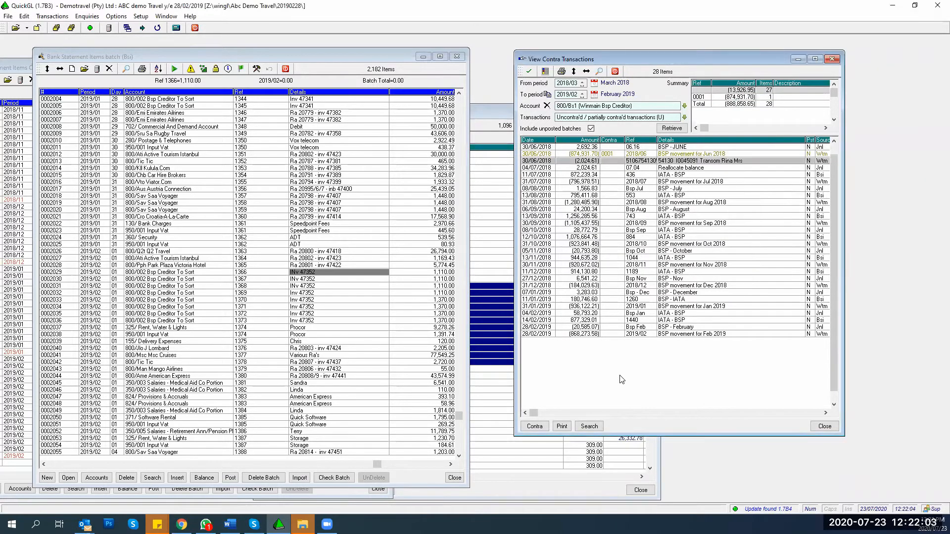
{"action": "key", "text": "Return"}
{"action": "key", "text": "Return"}
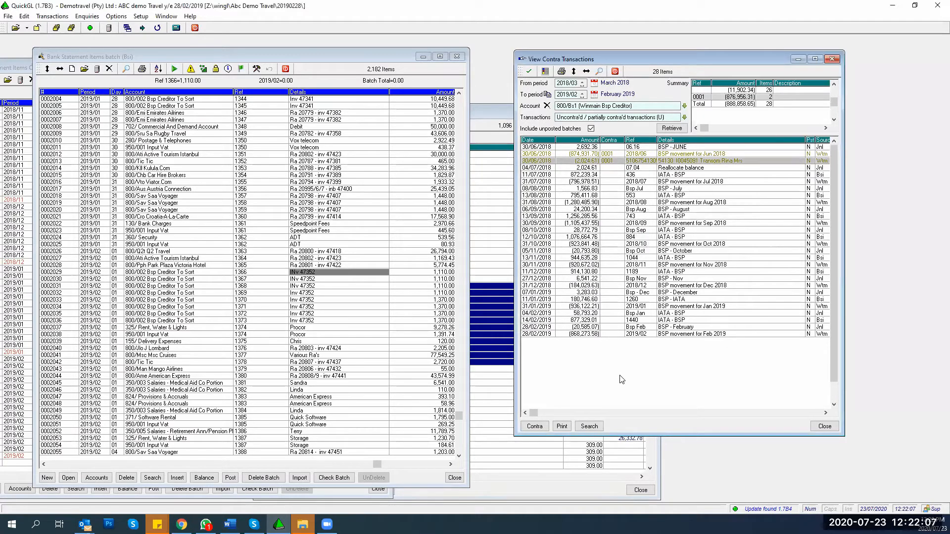
Add the 872,239.34 IATA - BSP line with ref 436 and the 2,024.61 Reallocate balance line to contra reference 0001.
{"action": "key", "text": "Down"}
{"action": "key", "text": "Down"}
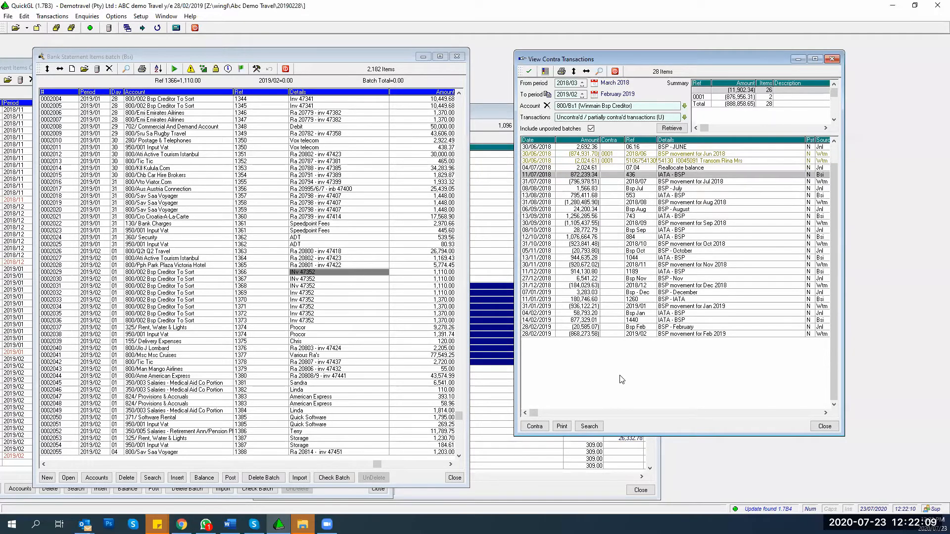
{"action": "key", "text": "Return"}
{"action": "key", "text": "Return"}
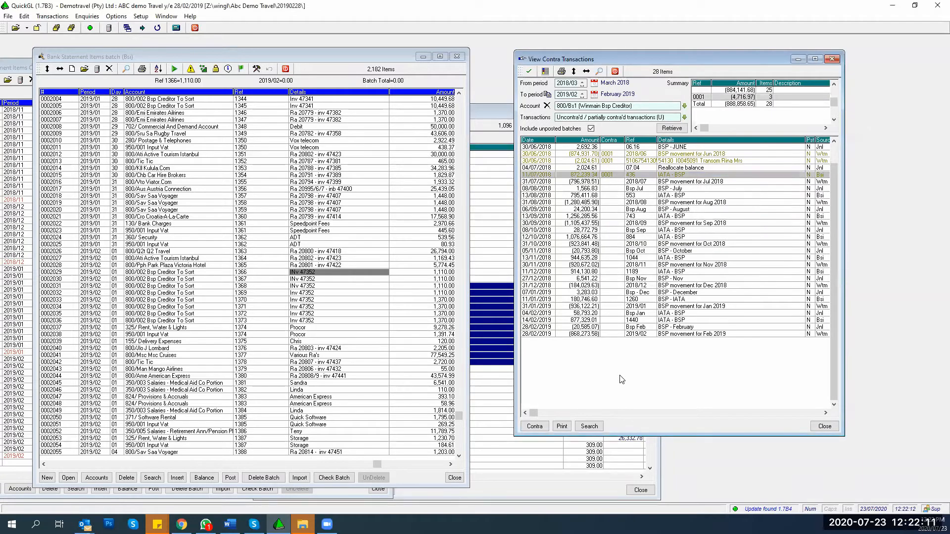
{"action": "key", "text": "Up"}
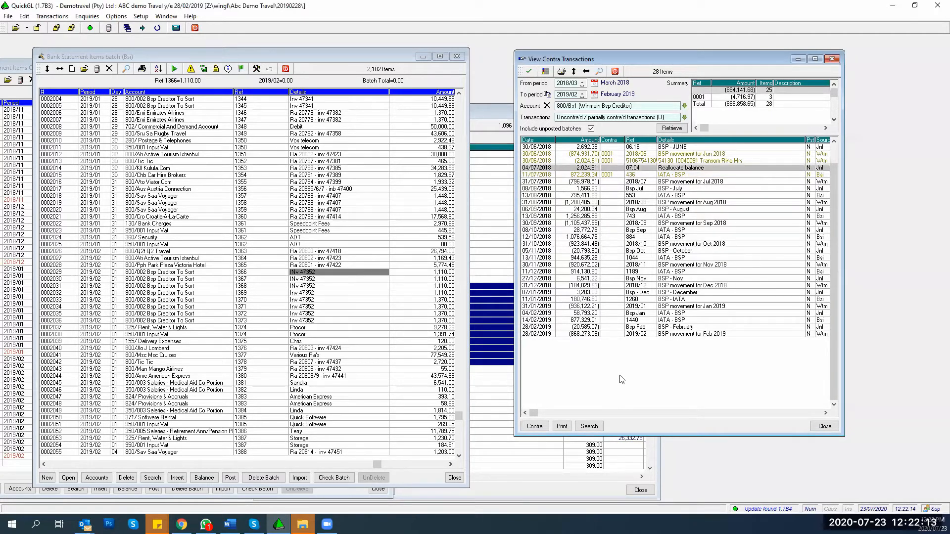
{"action": "key", "text": "Up"}
{"action": "key", "text": "Down"}
{"action": "key", "text": "Return"}
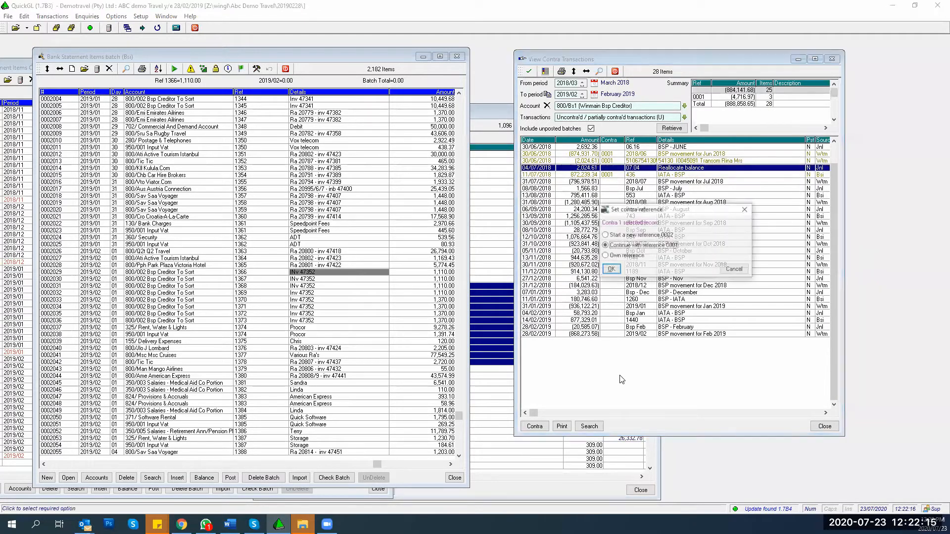
{"action": "key", "text": "Return"}
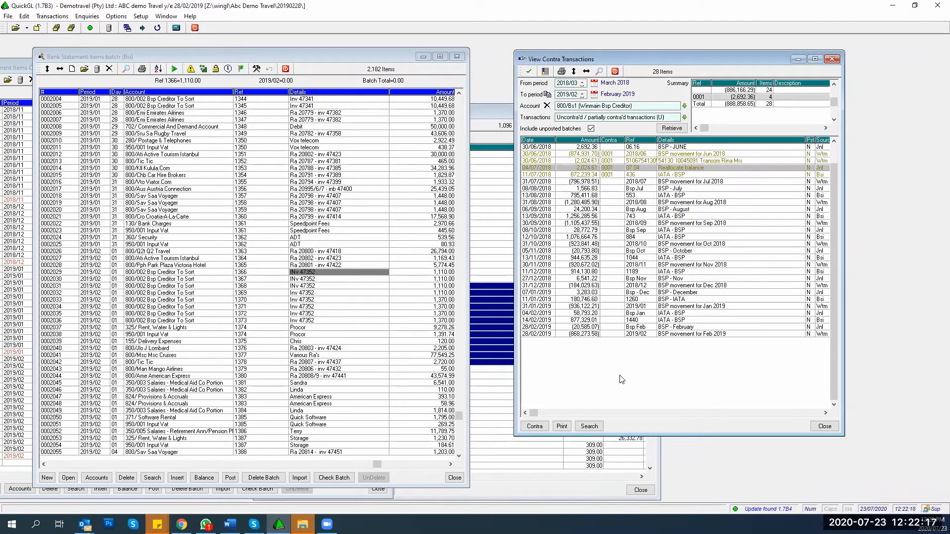
Examine the lines grouped under contra reference 0001 and the month-end BSP movement lines from July to November 2018.
{"action": "key", "text": "Up"}
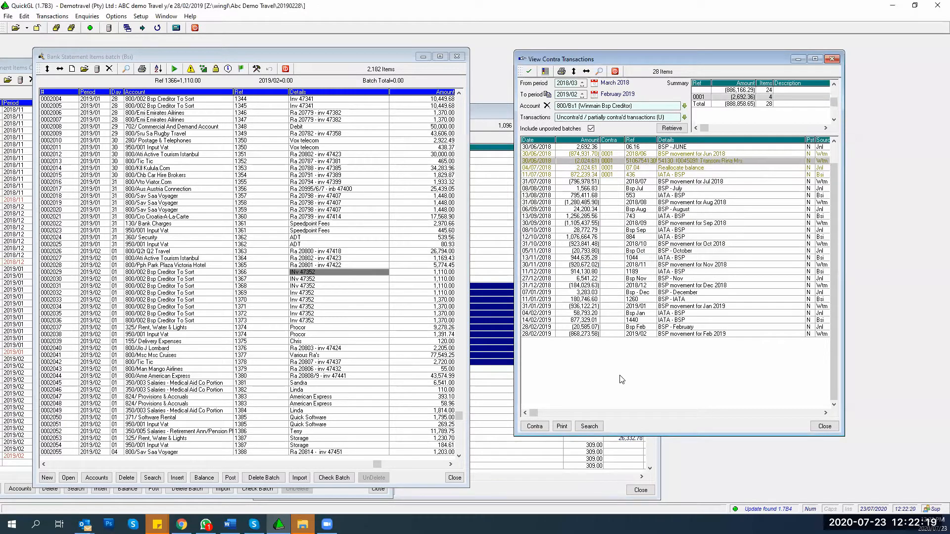
{"action": "key", "text": "Down"}
{"action": "key", "text": "Down"}
{"action": "key", "text": "Up"}
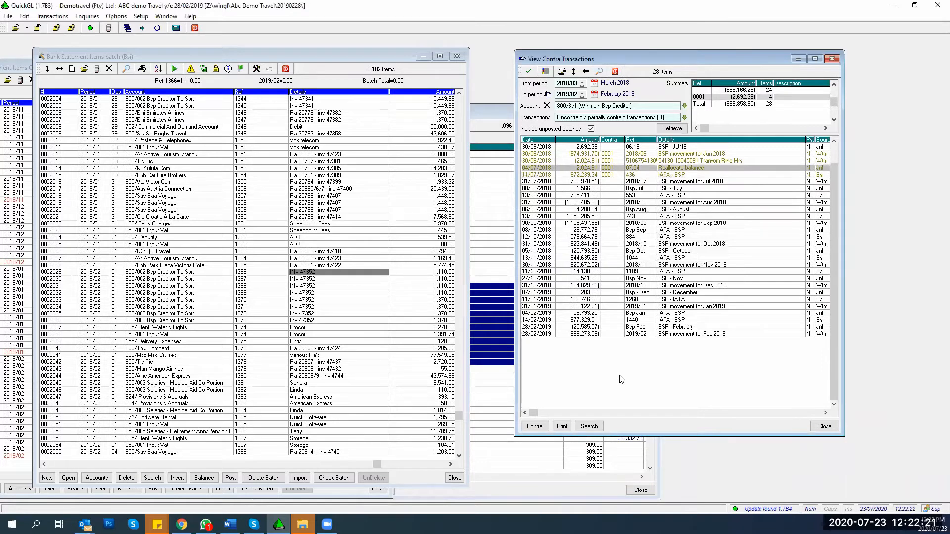
{"action": "key", "text": "Up"}
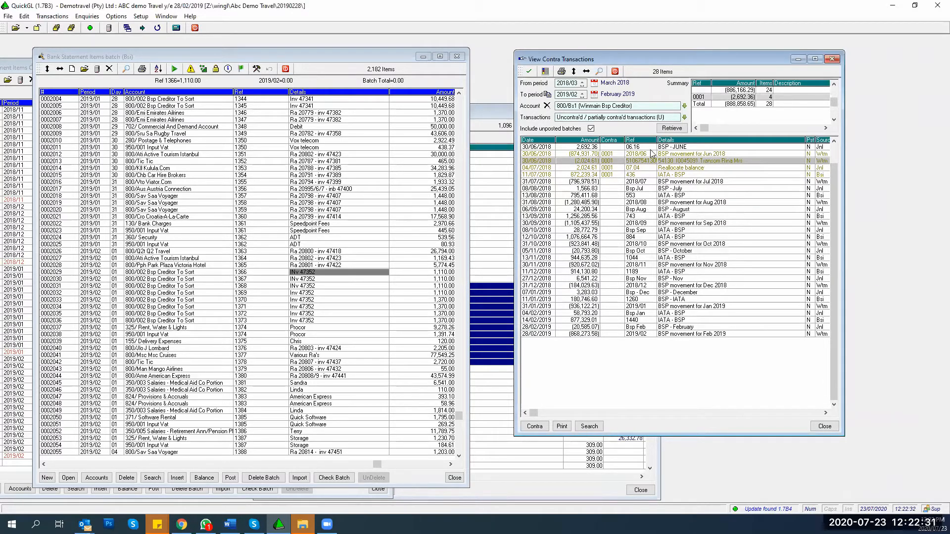
{"action": "left_click", "coordinate": [536, 182]}
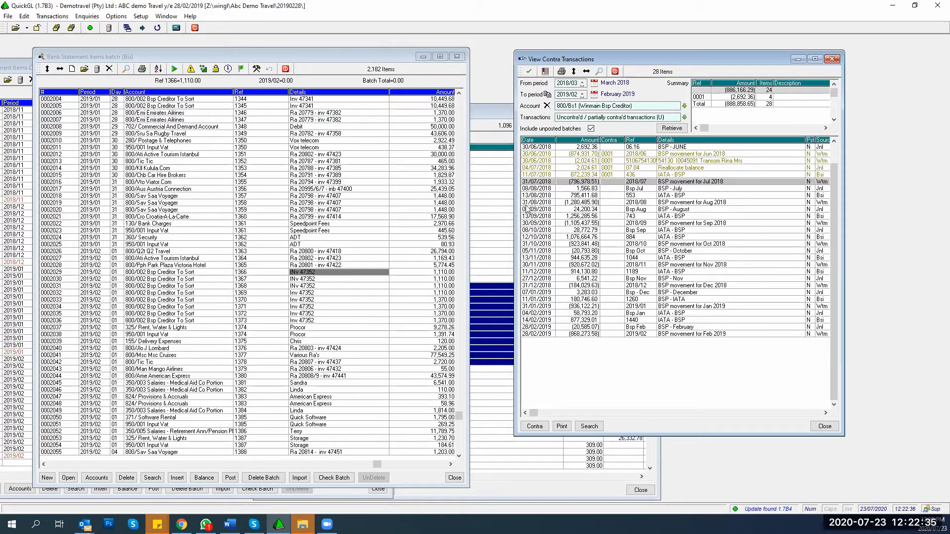
{"action": "left_click", "coordinate": [527, 203]}
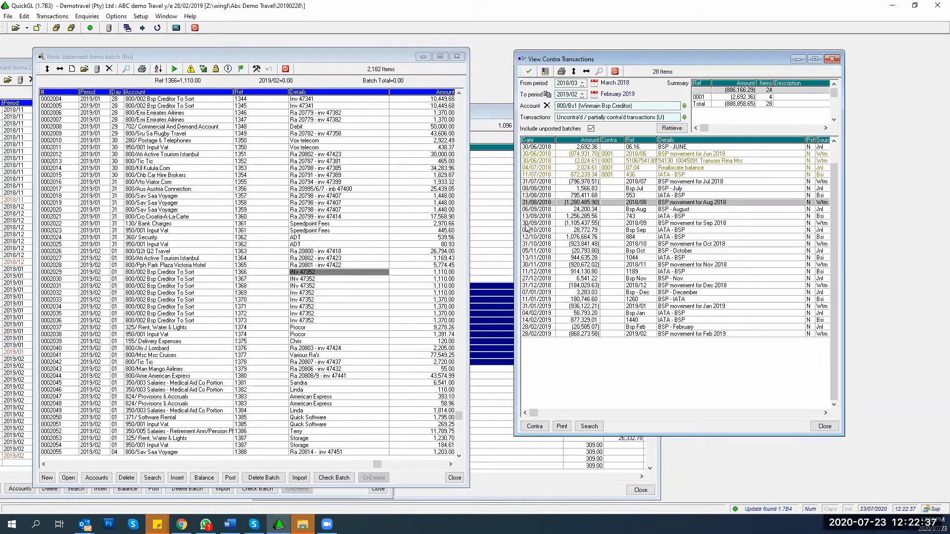
{"action": "left_click", "coordinate": [528, 224]}
{"action": "left_click", "coordinate": [537, 244]}
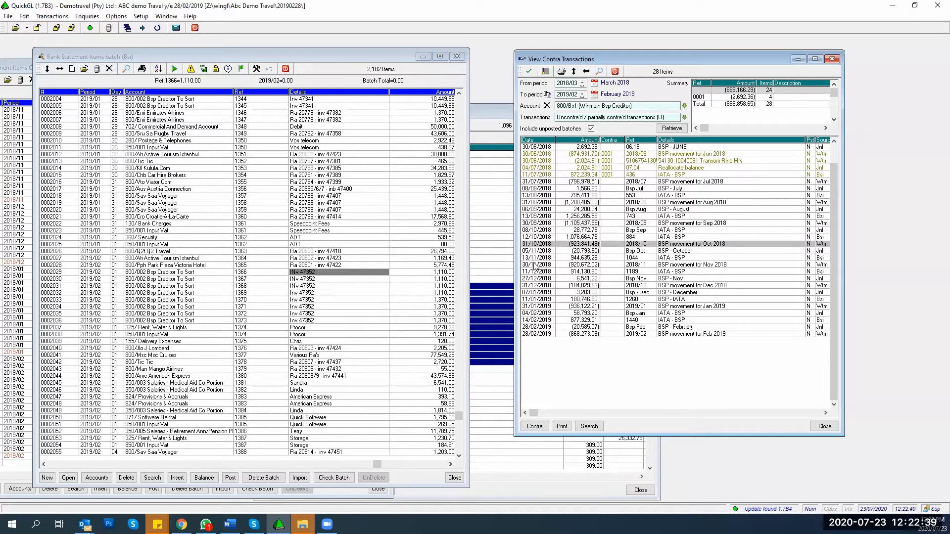
{"action": "left_click", "coordinate": [535, 266]}
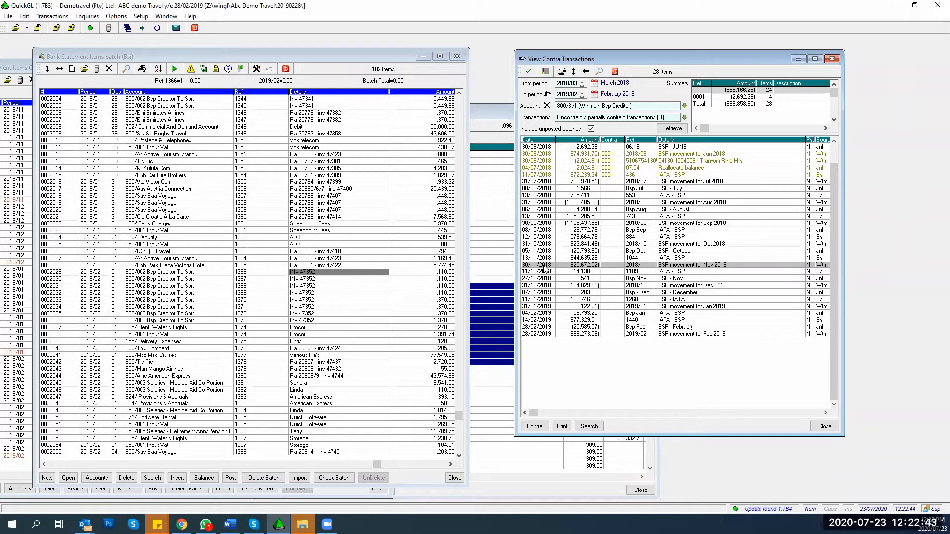
Add the 2,692.36 BSP - JUNE line to contra reference 0001.
{"action": "double_click", "coordinate": [562, 148]}
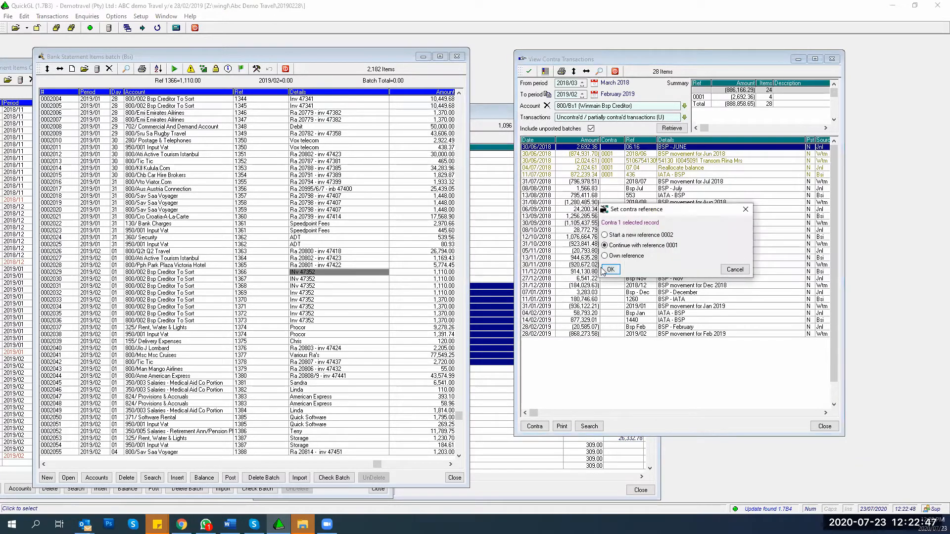
{"action": "left_click", "coordinate": [601, 267]}
{"action": "left_click", "coordinate": [604, 271]}
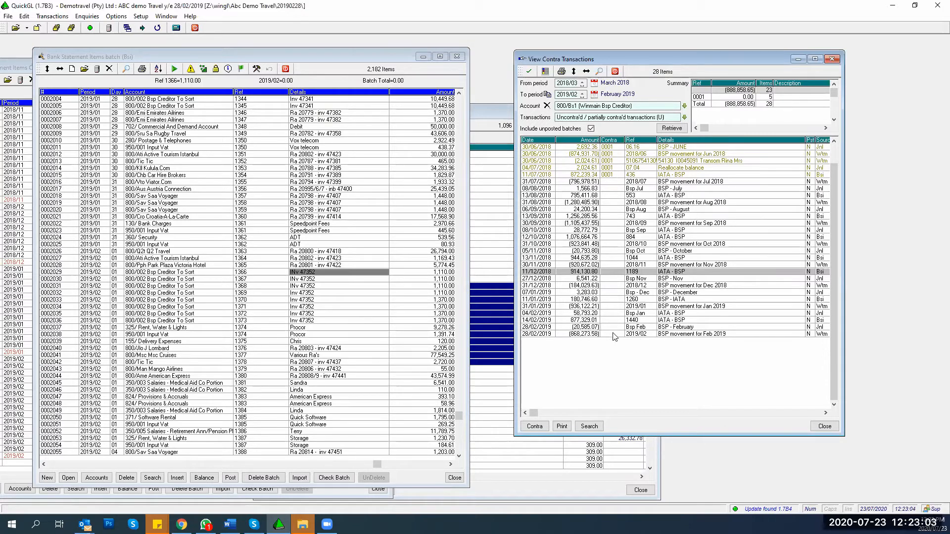
Contra the BSP movement for Jul 2018, the BSP - July line and the IATA - BSP line with ref 553 under new reference 0002.
{"action": "left_click", "coordinate": [575, 335]}
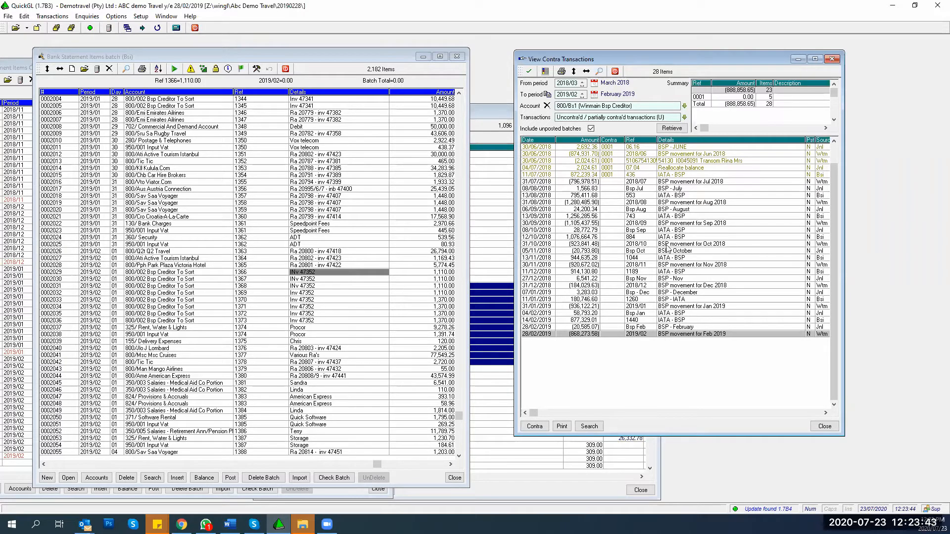
{"action": "left_click", "coordinate": [617, 279]}
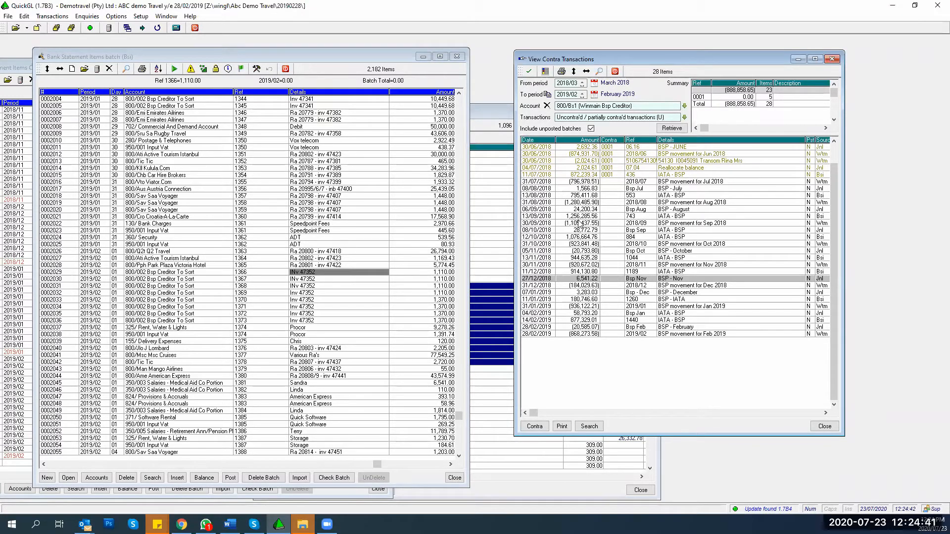
{"action": "left_click", "coordinate": [568, 182]}
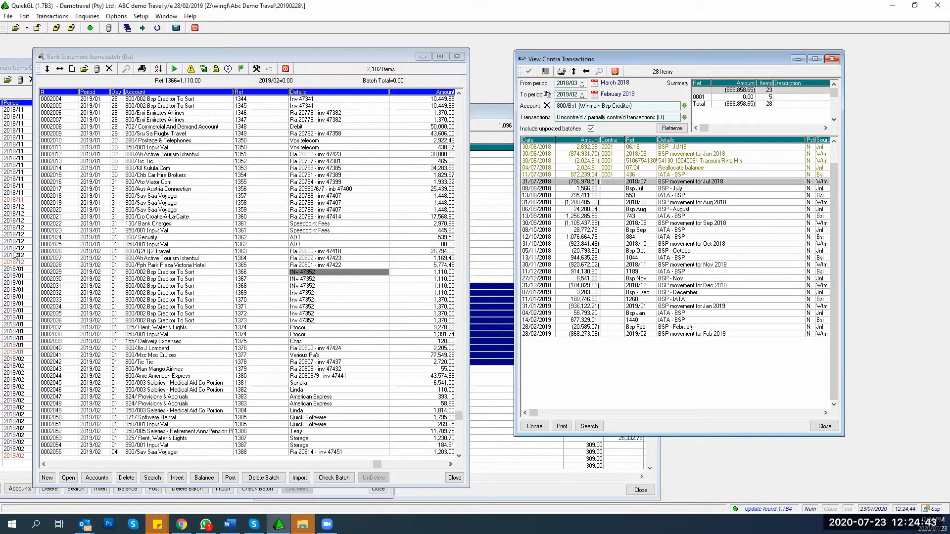
{"action": "key", "text": "shift+Down"}
{"action": "key", "text": "shift+Down"}
{"action": "key", "text": "Return"}
{"action": "key", "text": "Return"}
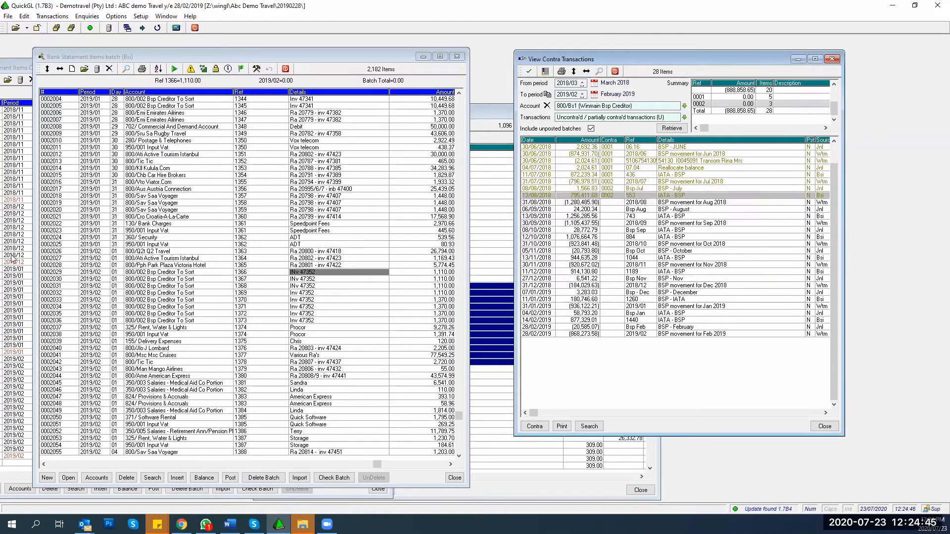
Contra the four consecutive lines dated 31/08/2018 to 30/09/2018 under new reference 0003.
{"action": "key", "text": "Down"}
{"action": "key", "text": "shift+Down"}
{"action": "key", "text": "shift+Down"}
{"action": "key", "text": "shift+Down"}
{"action": "key", "text": "Return"}
{"action": "key", "text": "Return"}
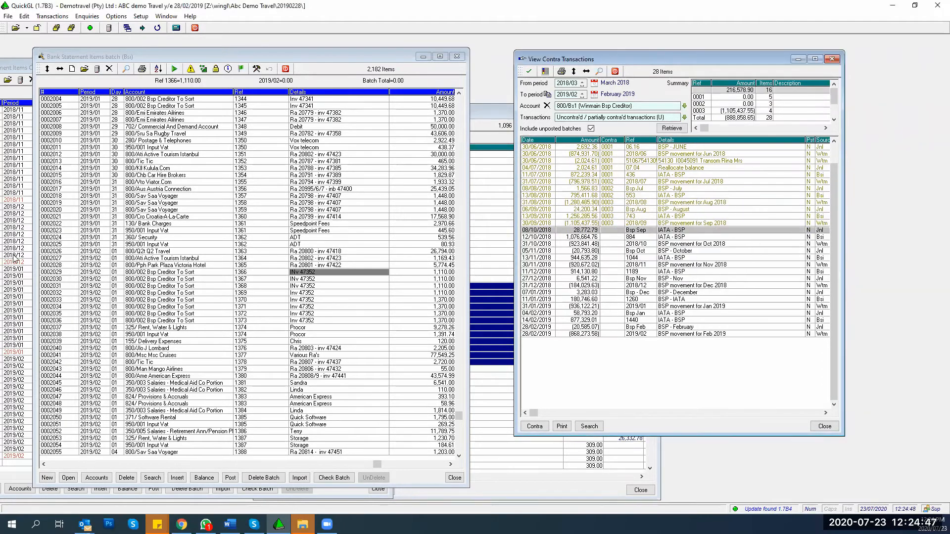
Clear the contra reference from the BSP movement for Sep 2018 line.
{"action": "key", "text": "Up"}
{"action": "key", "text": "Return"}
{"action": "key", "text": "Return"}
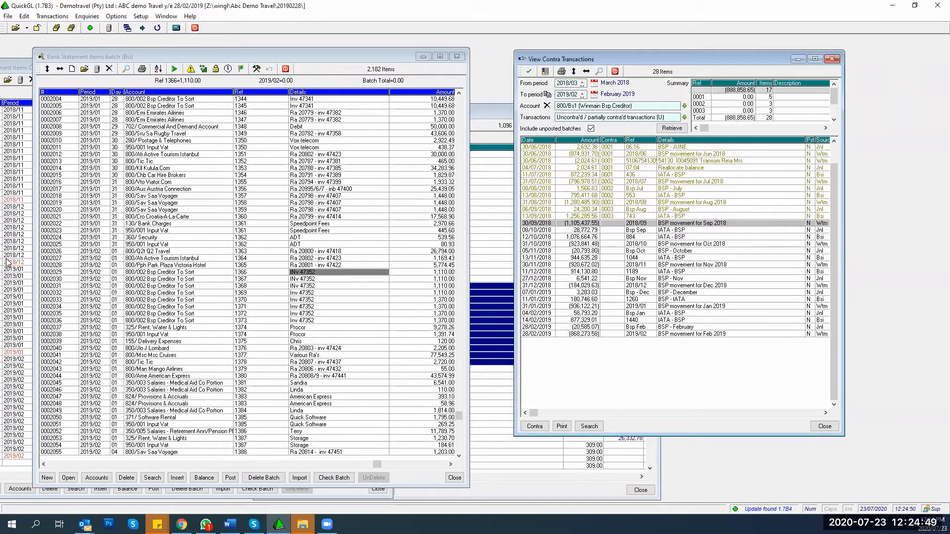
Contra the September 2018 movement with its two following lines under new reference 0004, and the October group of three likewise under 0005.
{"action": "key", "text": "shift+Down"}
{"action": "key", "text": "shift+Down"}
{"action": "key", "text": "Return"}
{"action": "key", "text": "Return"}
{"action": "key", "text": "shift+Down"}
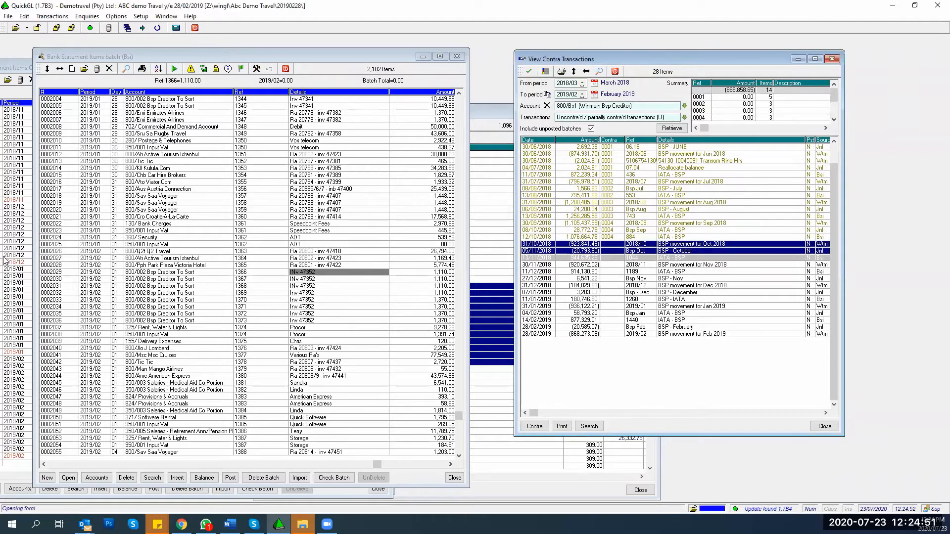
{"action": "key", "text": "Return"}
{"action": "key", "text": "Return"}
Contra the November 2018 movement with its two following lines under new reference 0006, and the December group of three likewise under 0007.
{"action": "key", "text": "shift+Down"}
{"action": "key", "text": "shift+Down"}
{"action": "key", "text": "shift+Down"}
{"action": "key", "text": "Return"}
{"action": "key", "text": "Return"}
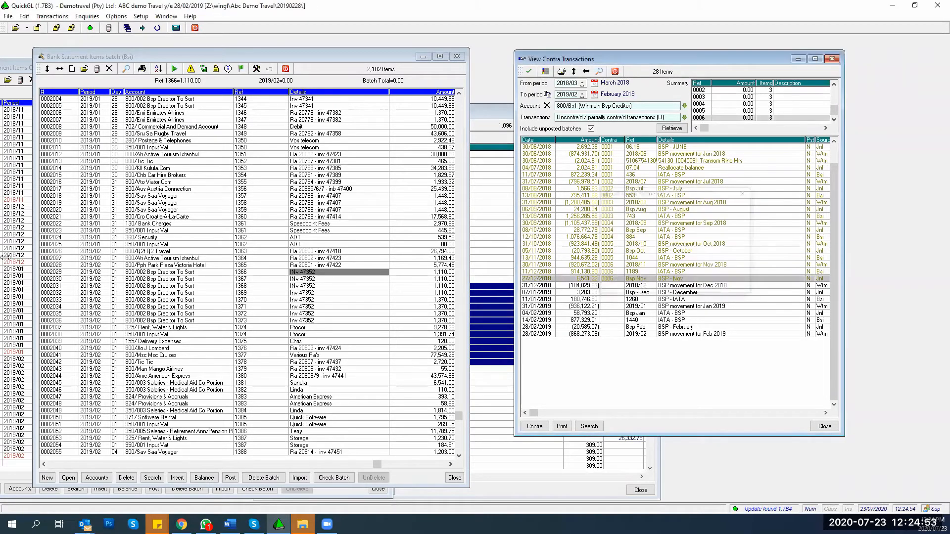
{"action": "key", "text": "shift+Down"}
{"action": "key", "text": "shift+Down"}
{"action": "key", "text": "Return"}
{"action": "key", "text": "Return"}
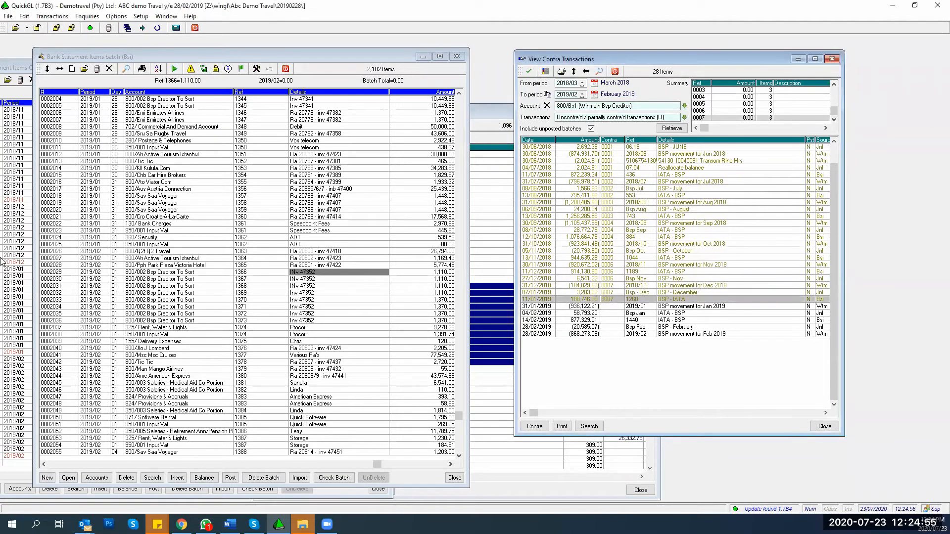
Contra the BSP movement for Jan 2019 with the lines with refs 1440 and Bsp Jan under new reference 0008.
{"action": "key", "text": "shift+Down"}
{"action": "key", "text": "shift+Down"}
{"action": "key", "text": "Return"}
{"action": "key", "text": "Return"}
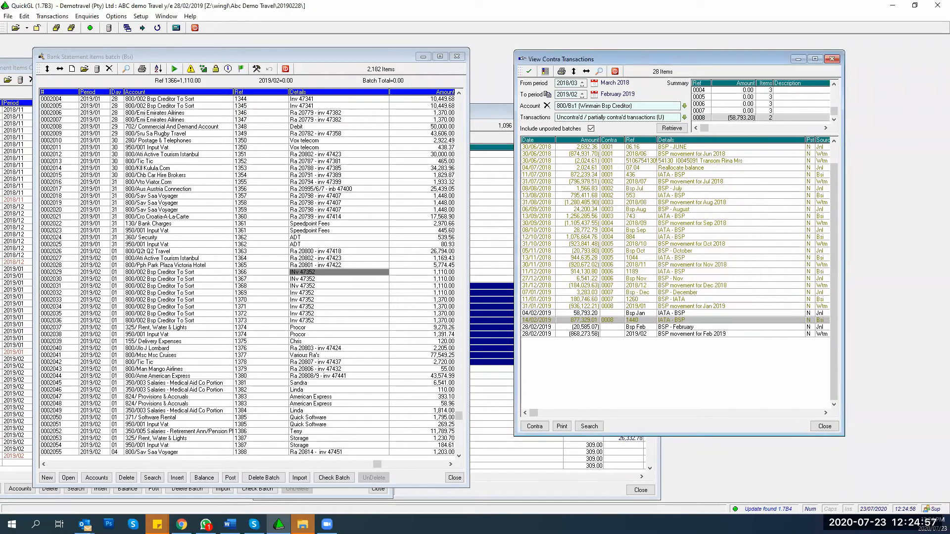
{"action": "key", "text": "Return"}
{"action": "key", "text": "Return"}
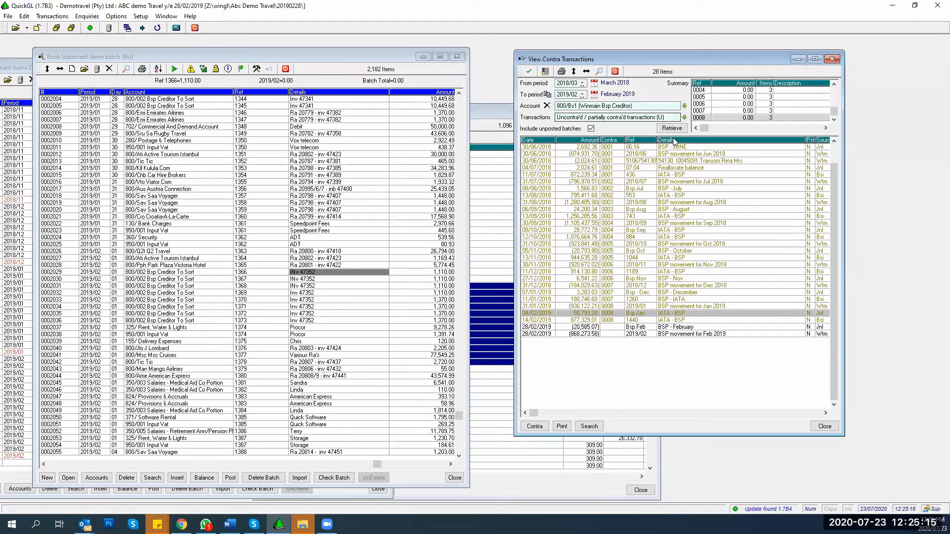
Retrieve all transactions, both contra'd and uncontra'd, for the Winmain Bsp Creditor account.
{"action": "left_click", "coordinate": [685, 118]}
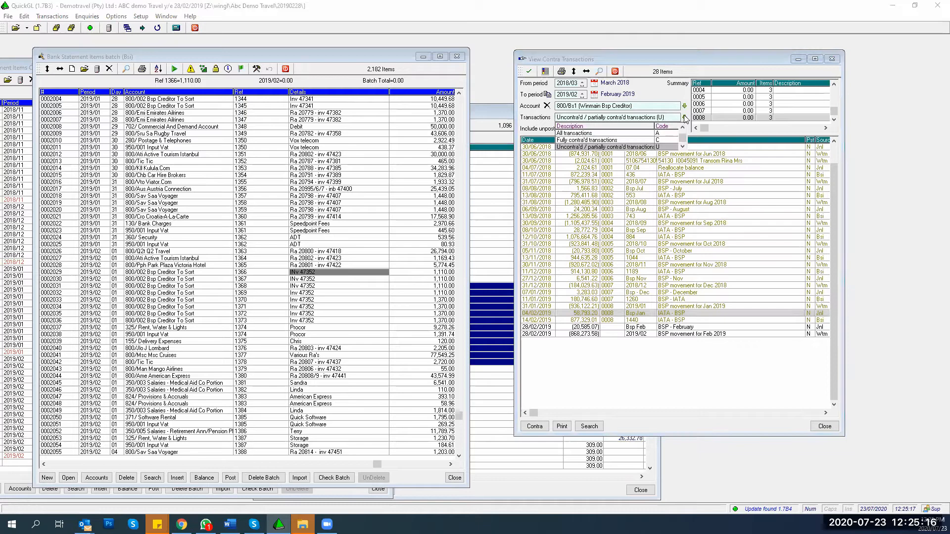
{"action": "left_click", "coordinate": [629, 133]}
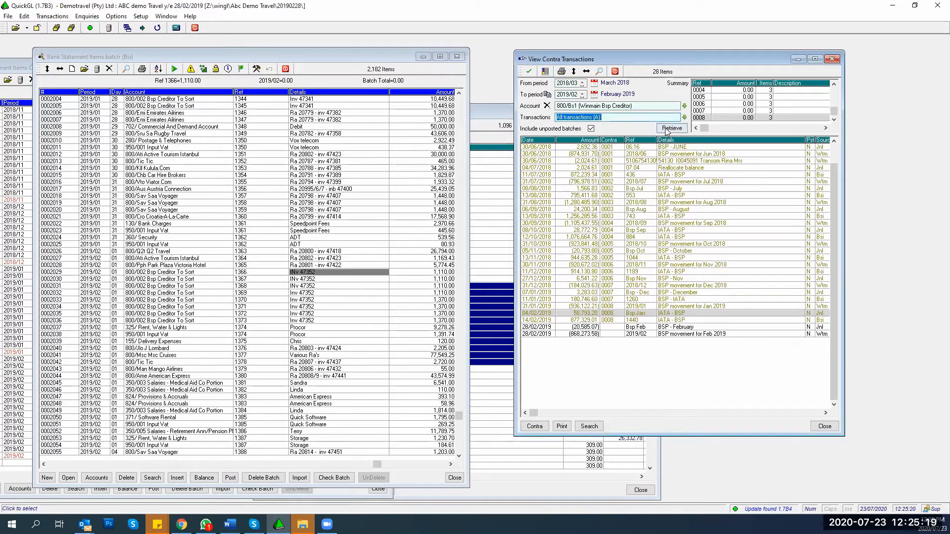
{"action": "left_click", "coordinate": [666, 129]}
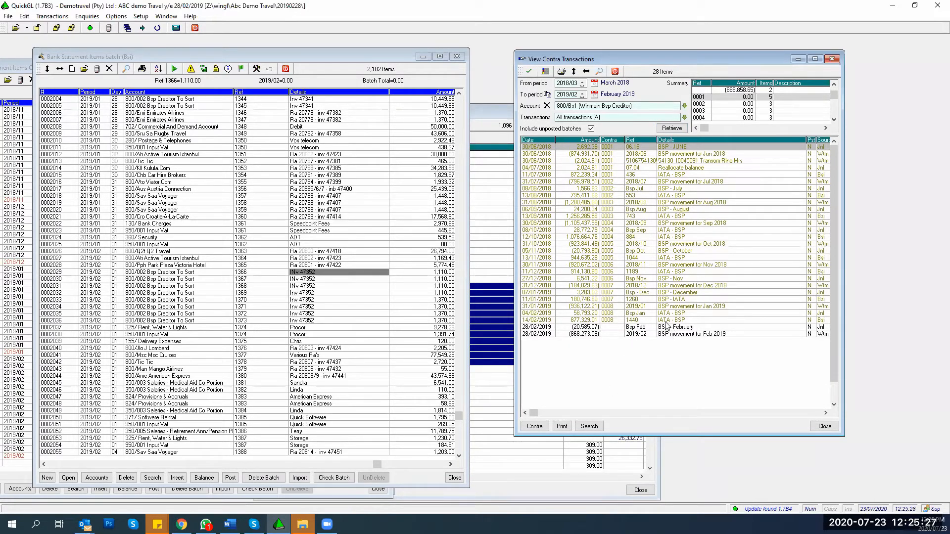
Clear away the bank statement batch windows and the old creditors ledger listing to get back to the Creditors Ledger report options.
{"action": "left_click", "coordinate": [456, 56]}
{"action": "left_click", "coordinate": [386, 64]}
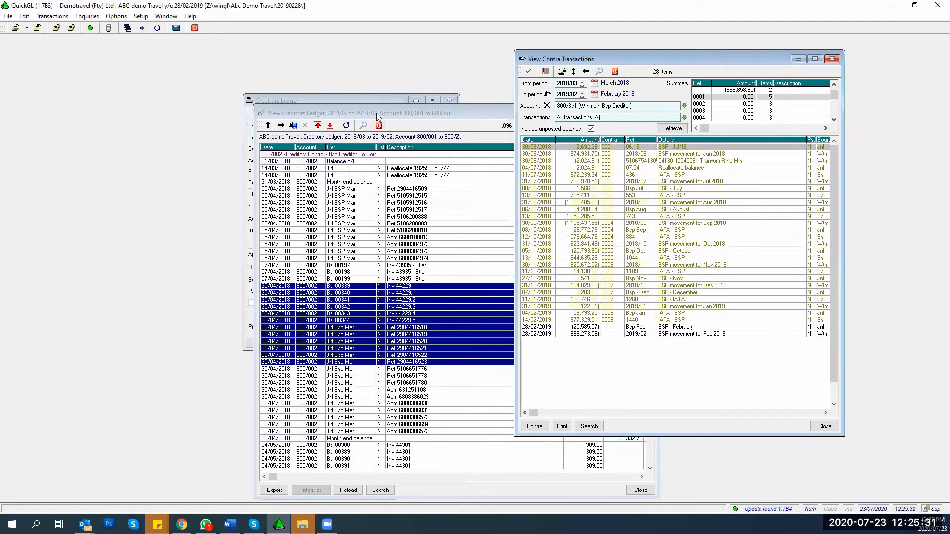
{"action": "left_click", "coordinate": [375, 113]}
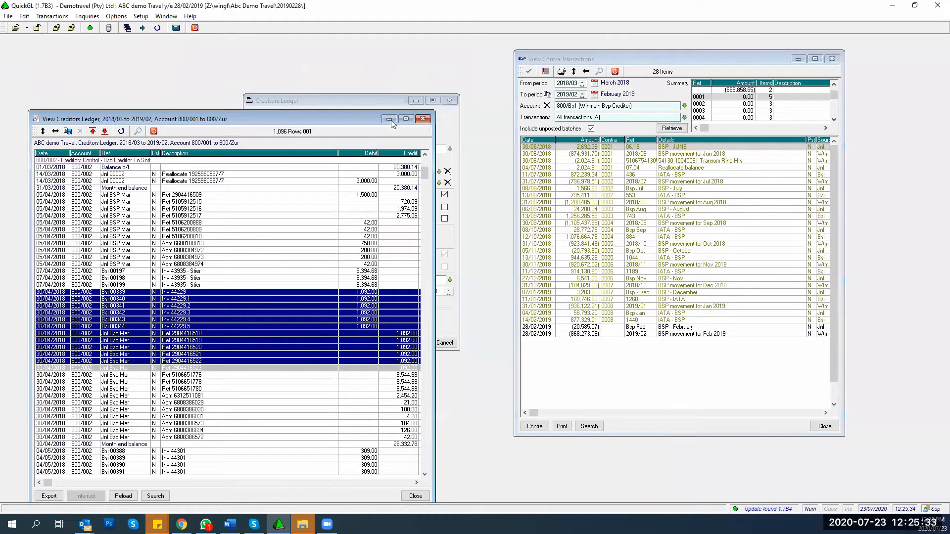
{"action": "left_click", "coordinate": [390, 119]}
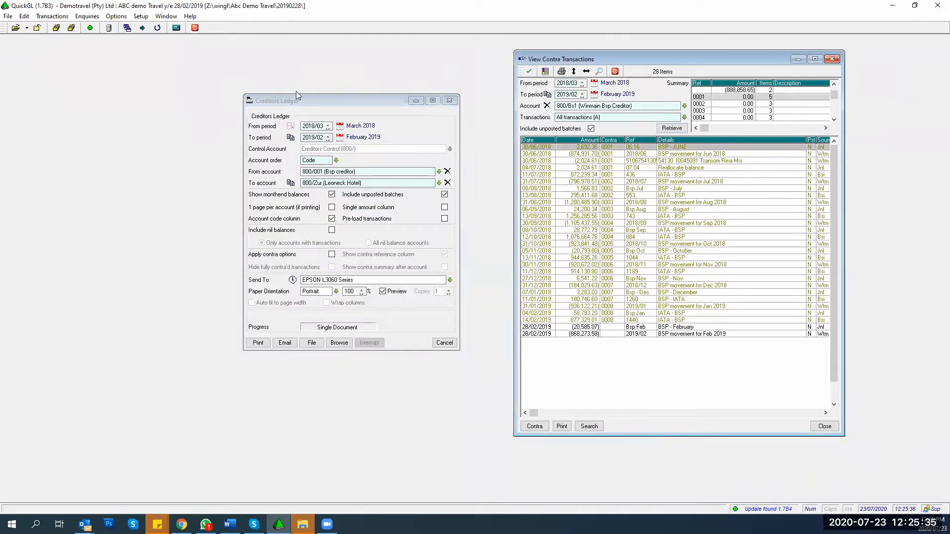
Limit the creditors ledger to account 800/Bs1 (Winmain Bsp Creditor) and browse the report, closing it after viewing.
{"action": "left_click", "coordinate": [355, 170]}
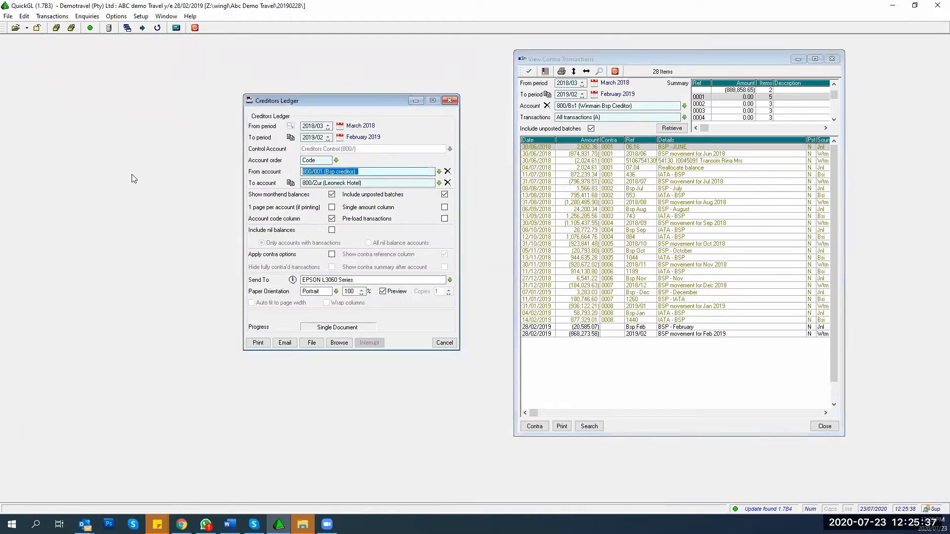
{"action": "type", "text": "80"}
{"action": "type", "text": "0/bs1"}
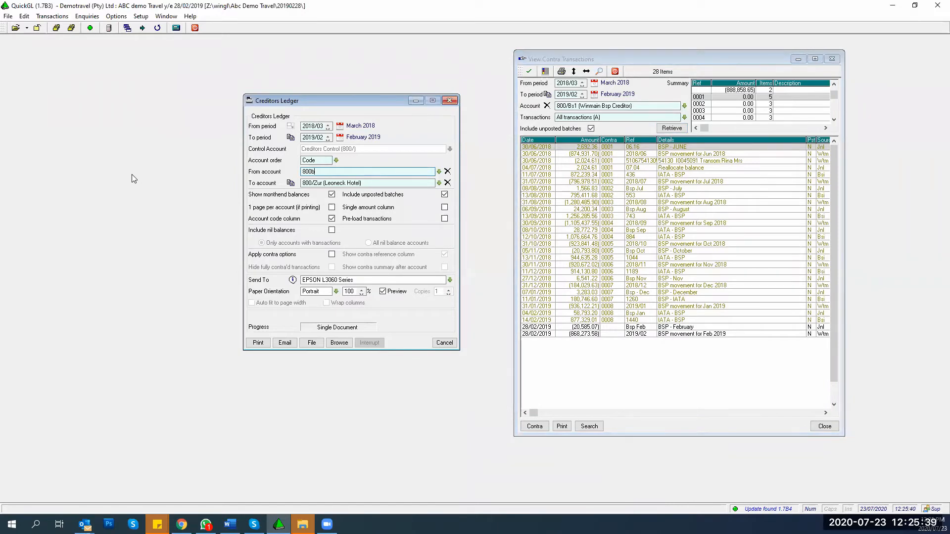
{"action": "key", "text": "Tab"}
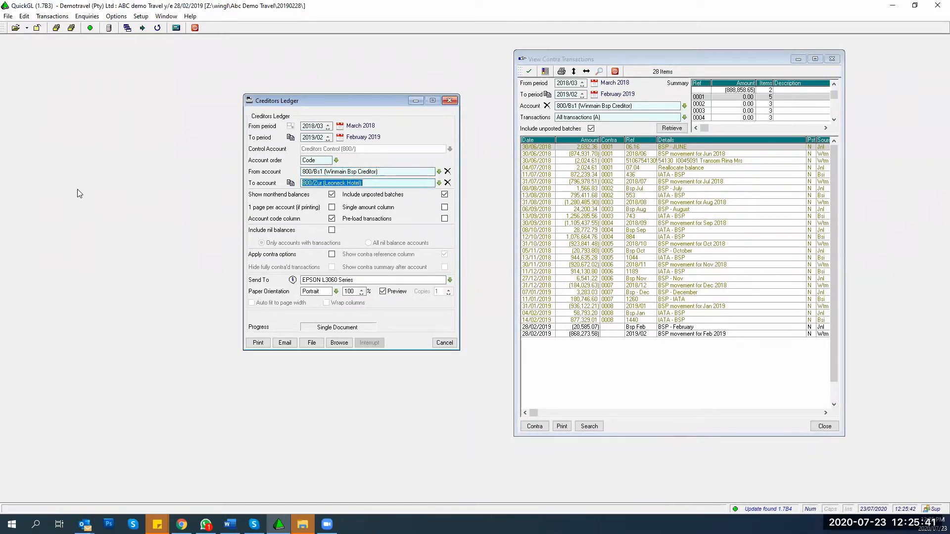
{"action": "left_click", "coordinate": [291, 183]}
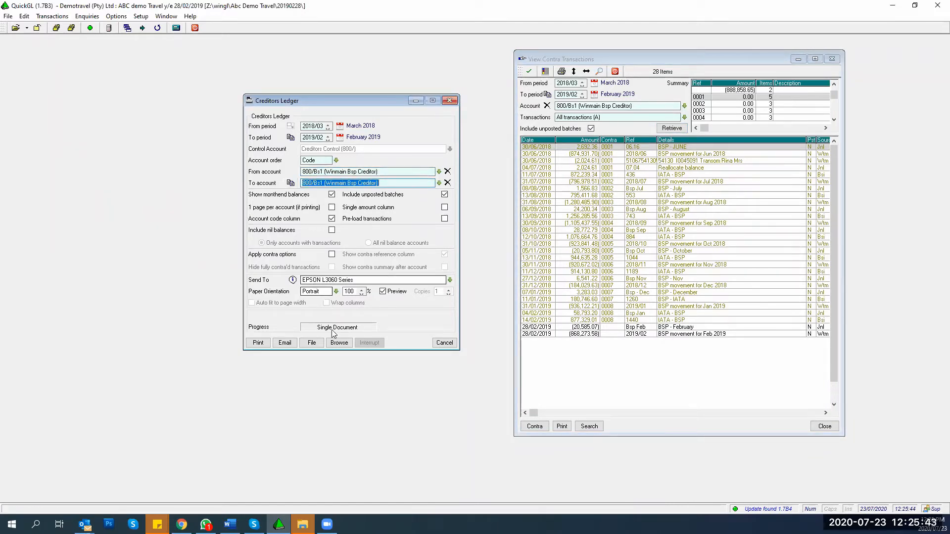
{"action": "left_click", "coordinate": [339, 343]}
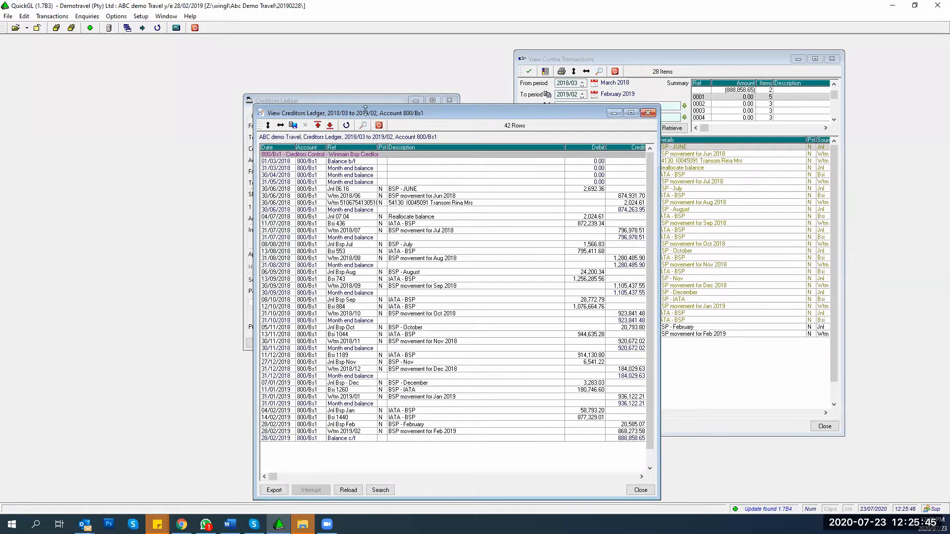
{"action": "left_click_drag", "start_coordinate": [362, 107], "coordinate": [67, 58]}
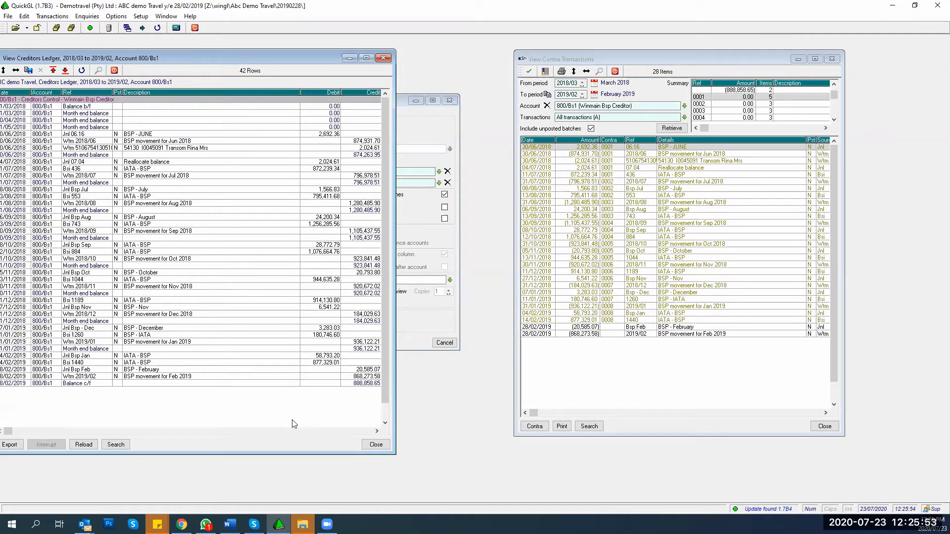
{"action": "left_click", "coordinate": [376, 444]}
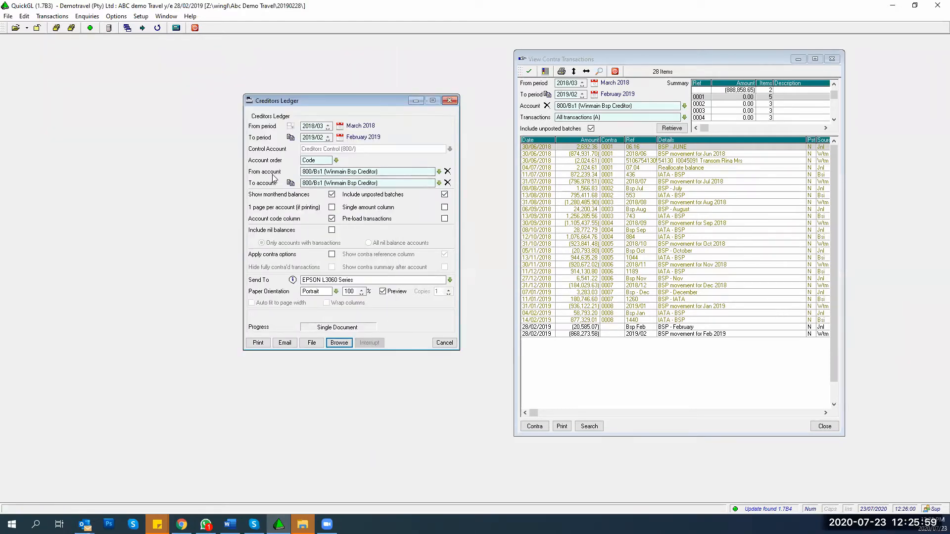
Enable the contra options for the creditors ledger and browse the report with its contra reference column, closing it after viewing.
{"action": "left_click", "coordinate": [331, 256]}
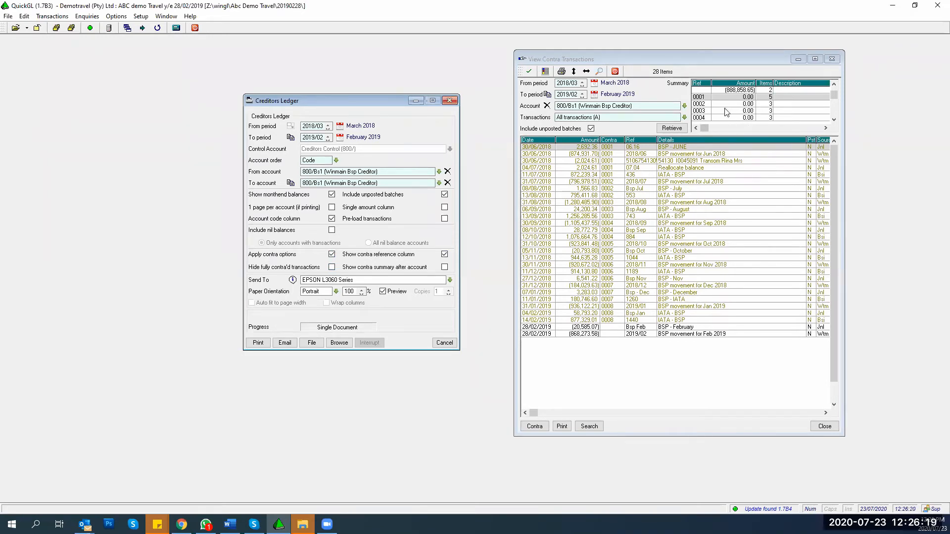
{"action": "left_click", "coordinate": [341, 345]}
{"action": "left_click", "coordinate": [271, 241]}
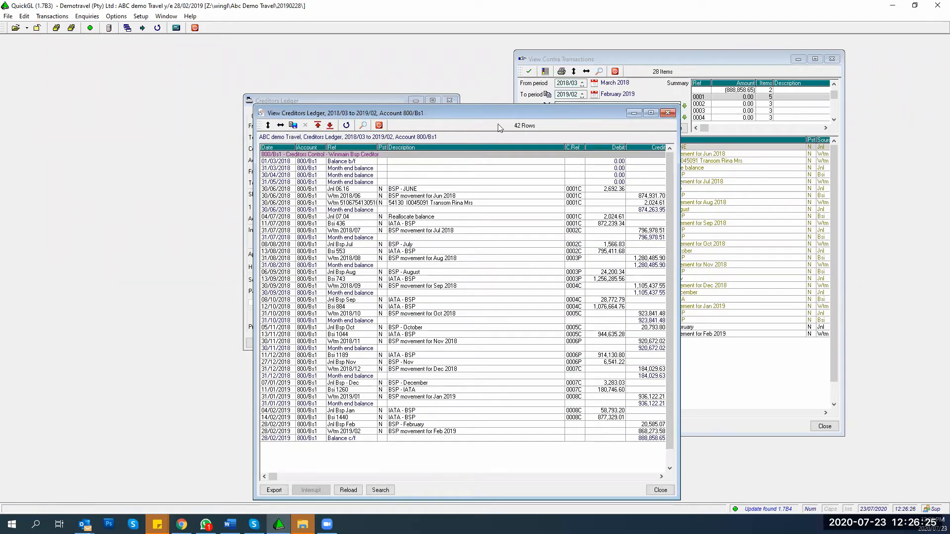
{"action": "left_click", "coordinate": [668, 113]}
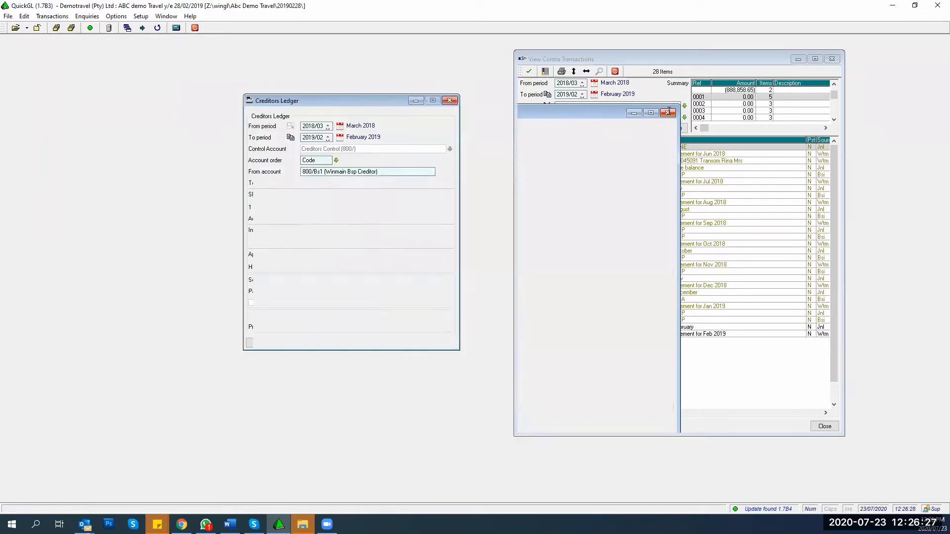
Browse the creditors ledger with fully contra'd transactions hidden and compare it with the December 2018 contra group in the contra list.
{"action": "left_click", "coordinate": [331, 268]}
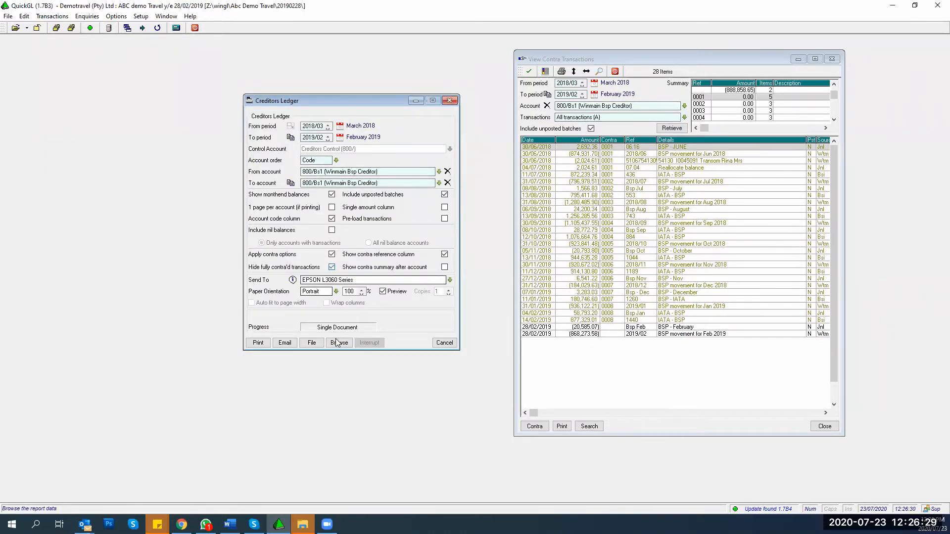
{"action": "left_click", "coordinate": [339, 342]}
{"action": "left_click", "coordinate": [271, 241]}
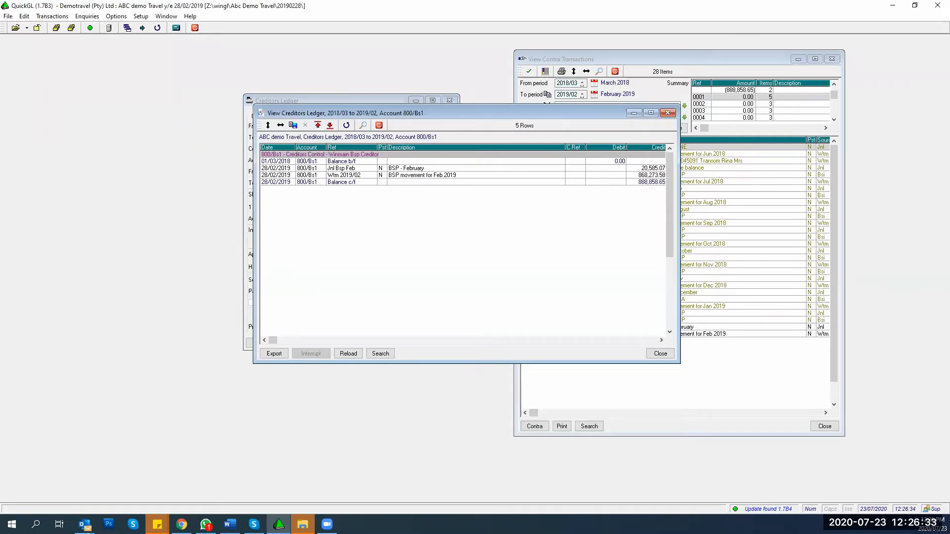
{"action": "left_click_drag", "start_coordinate": [283, 113], "coordinate": [61, 61]}
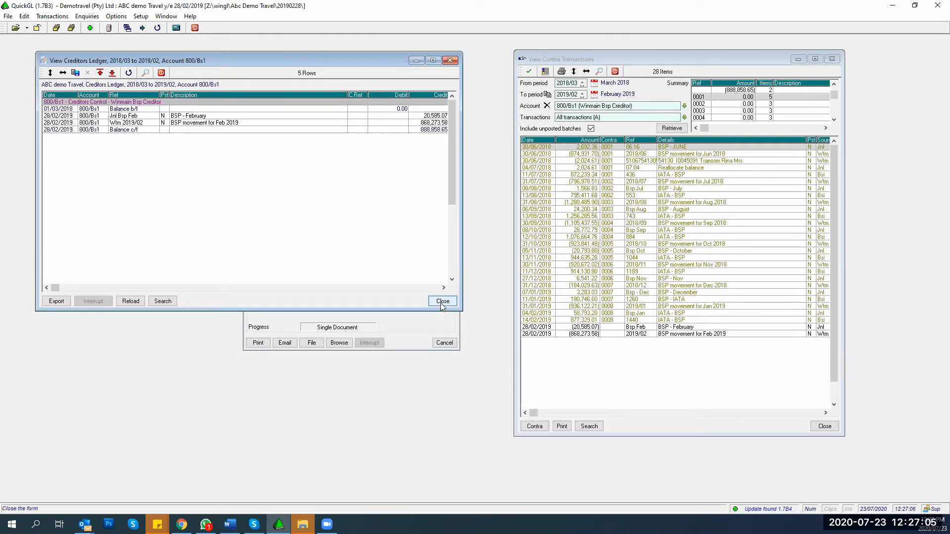
{"action": "left_click", "coordinate": [604, 287]}
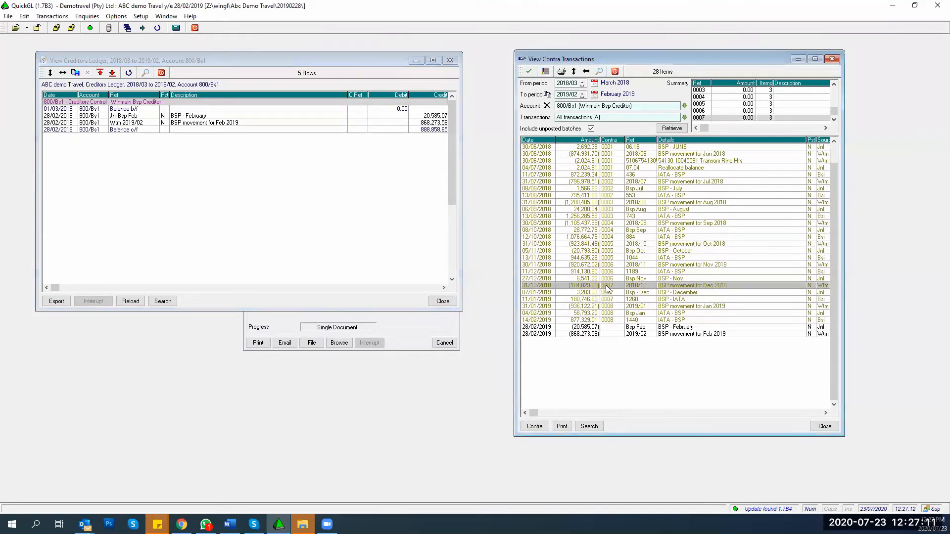
{"action": "left_click", "coordinate": [572, 299]}
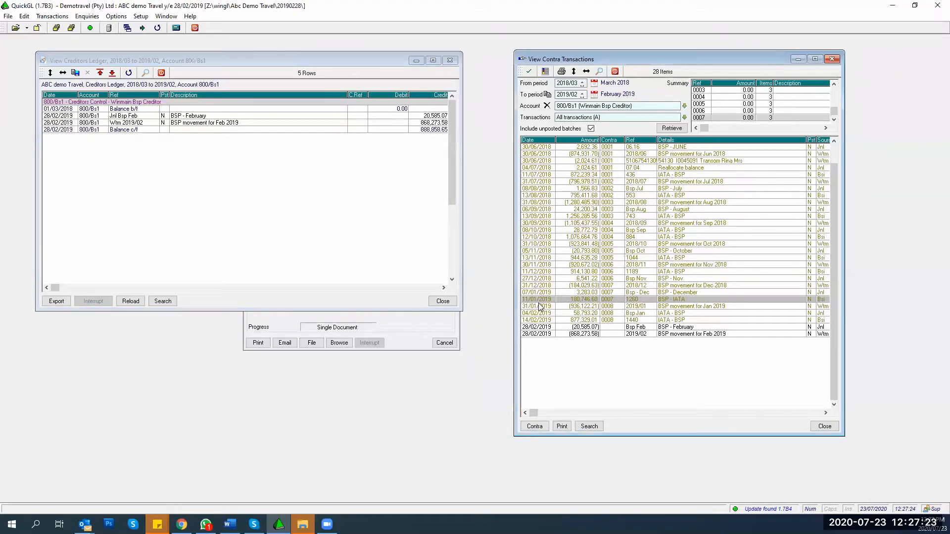
{"action": "left_click", "coordinate": [443, 303]}
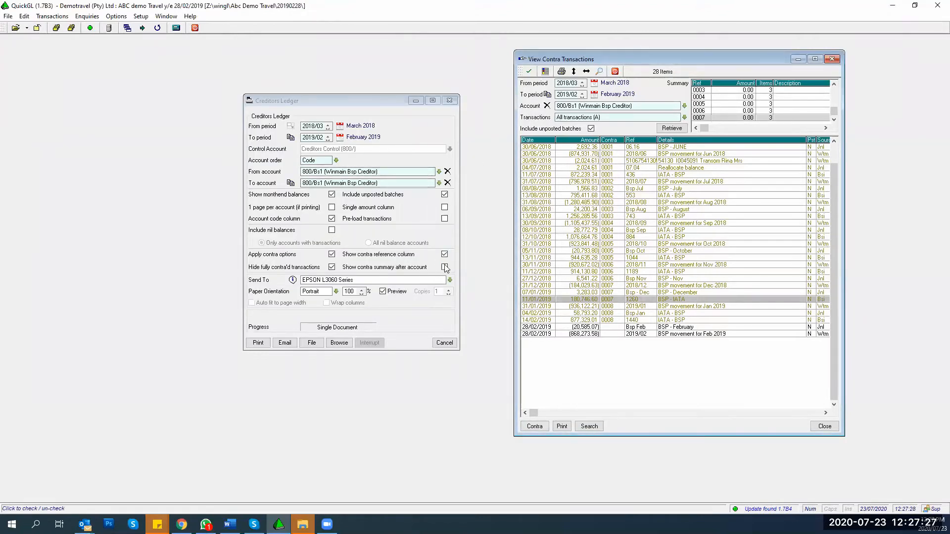
Stop hiding fully contra'd transactions and browse the 800/Bs1 creditors ledger again.
{"action": "left_click", "coordinate": [333, 268]}
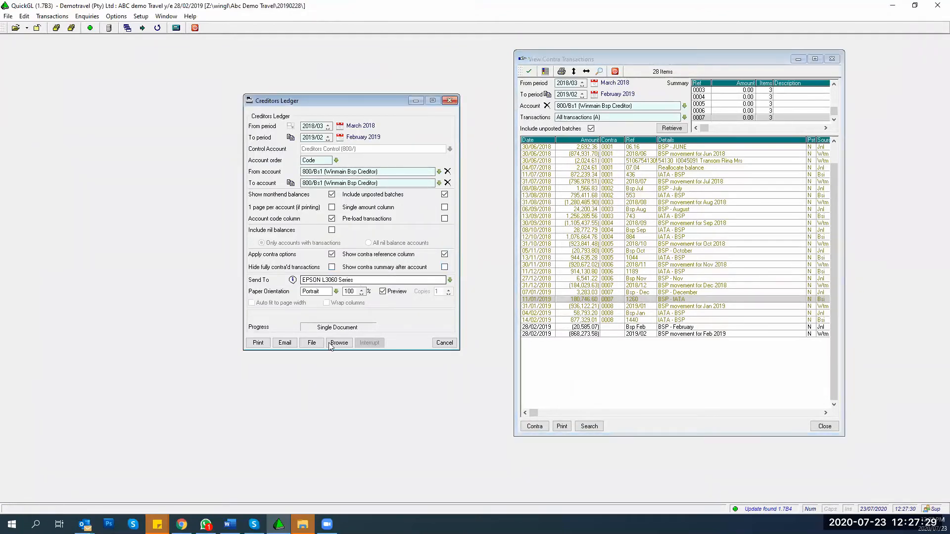
{"action": "left_click", "coordinate": [333, 343]}
{"action": "left_click", "coordinate": [270, 242]}
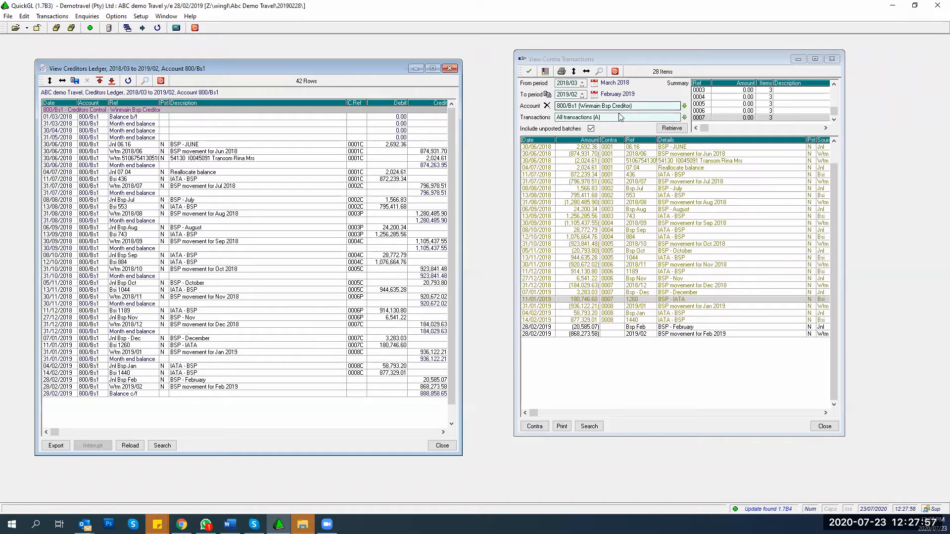
Retrieve all contra transactions for account 050/001 (Comm Received - Quick Trav) and sort them by amount.
{"action": "left_click", "coordinate": [547, 105]}
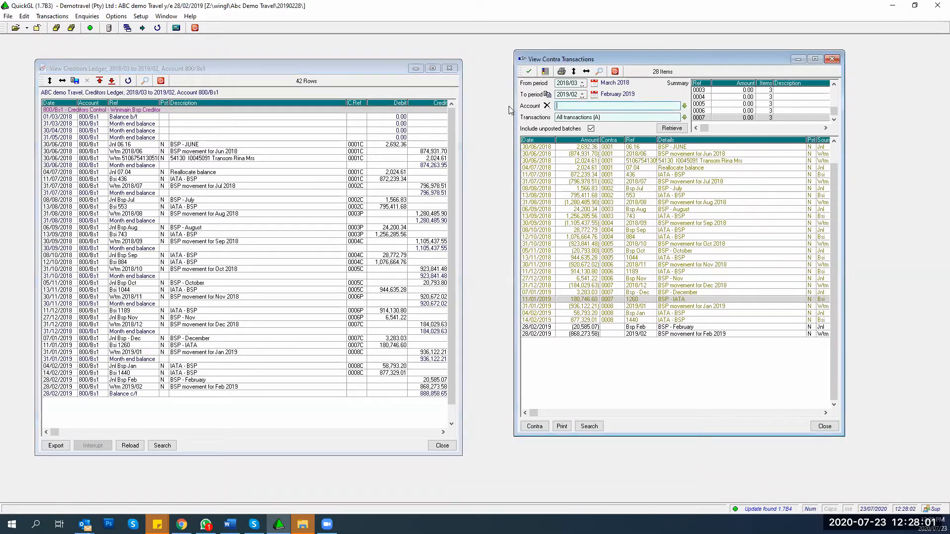
{"action": "type", "text": "050"}
{"action": "key", "text": "Tab"}
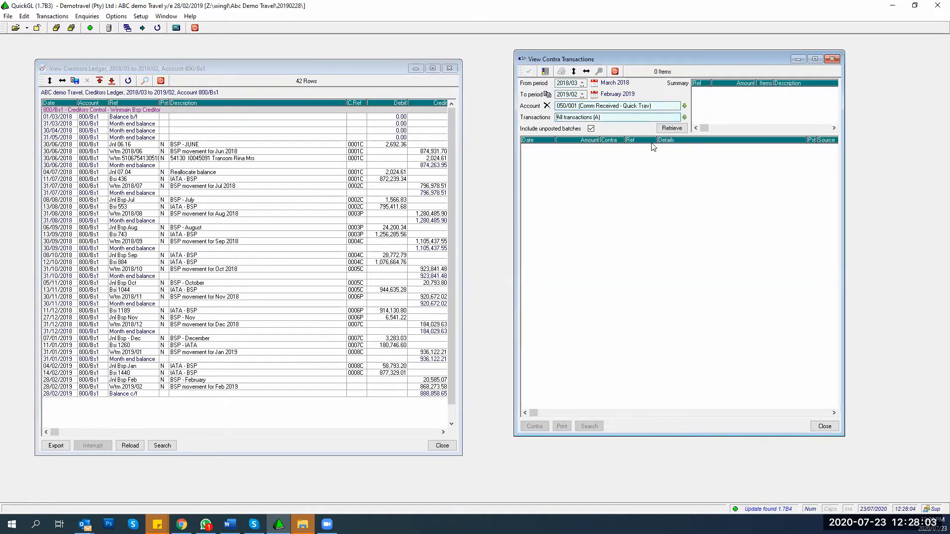
{"action": "left_click", "coordinate": [665, 131]}
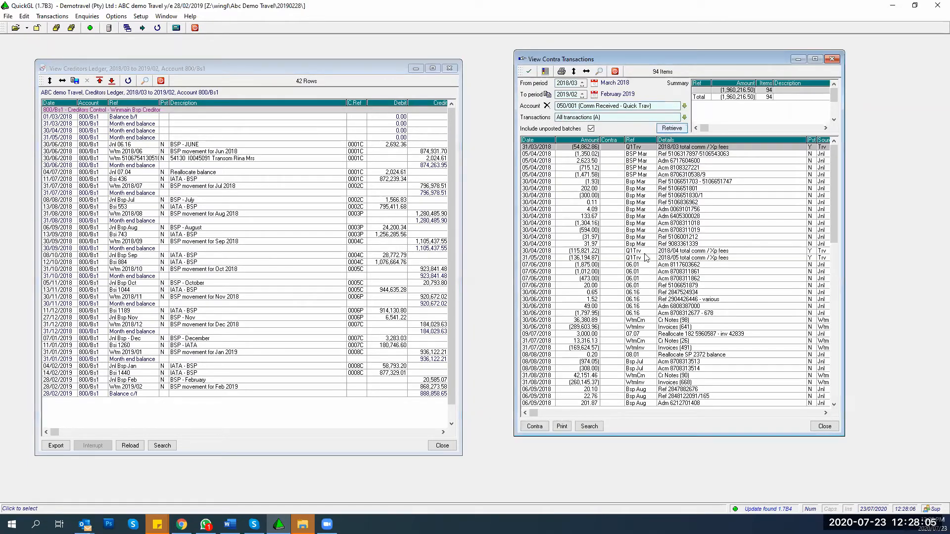
{"action": "left_click", "coordinate": [641, 253]}
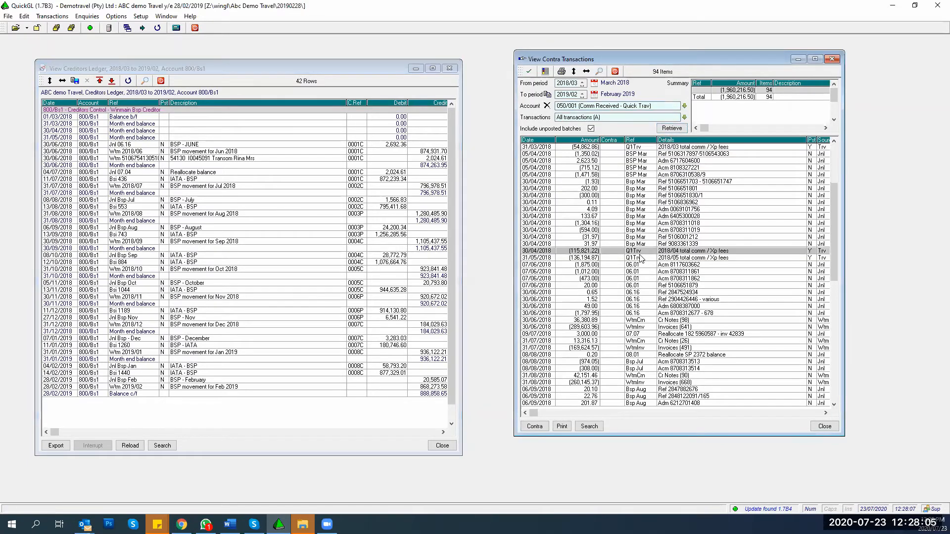
{"action": "left_click", "coordinate": [574, 144]}
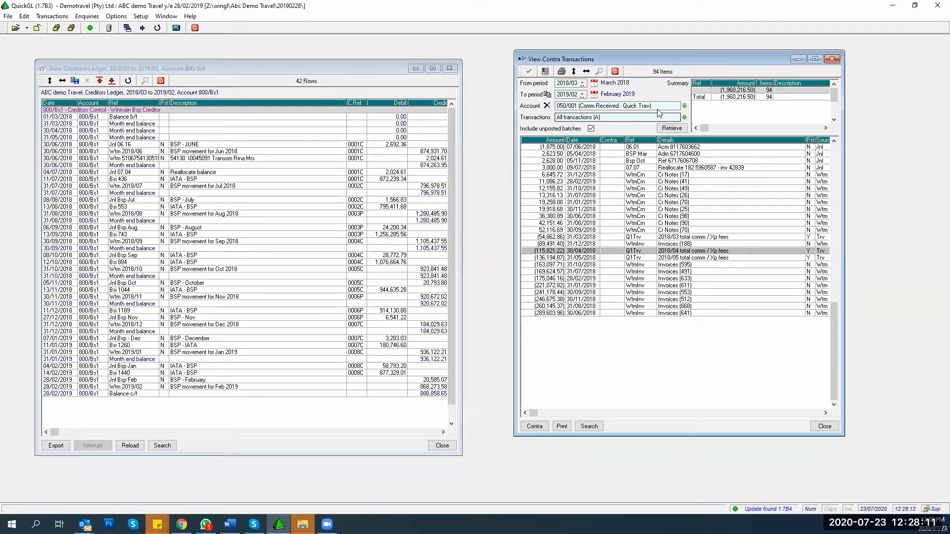
Retrieve all contra transactions for account 325/ (Rent, Water & Lights).
{"action": "left_click_drag", "start_coordinate": [662, 107], "coordinate": [487, 99]}
{"action": "type", "text": "324/005"}
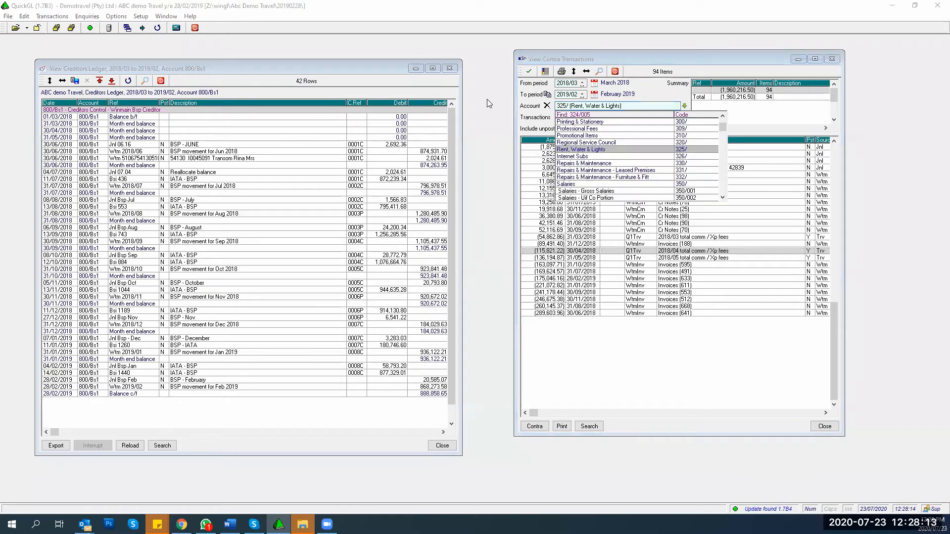
{"action": "key", "text": "Return"}
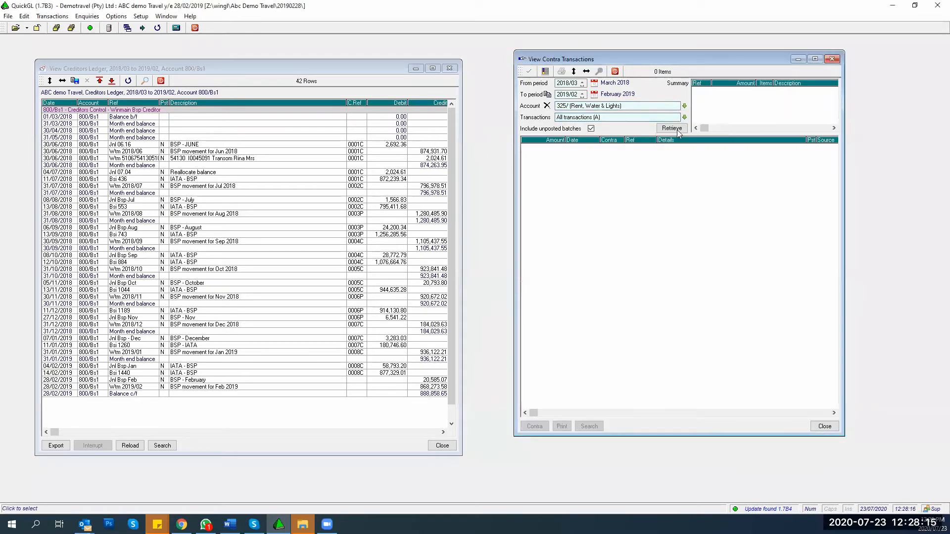
{"action": "left_click", "coordinate": [678, 129]}
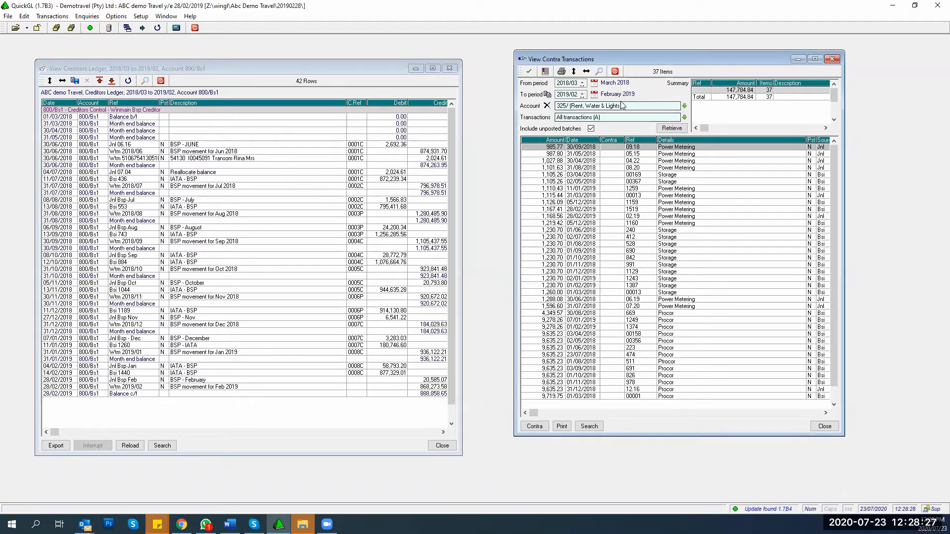
Retrieve all contra transactions for account 824/ (Provisions & Accruals).
{"action": "left_click_drag", "start_coordinate": [630, 106], "coordinate": [487, 115]}
{"action": "type", "text": "820"}
{"action": "key", "text": "Tab"}
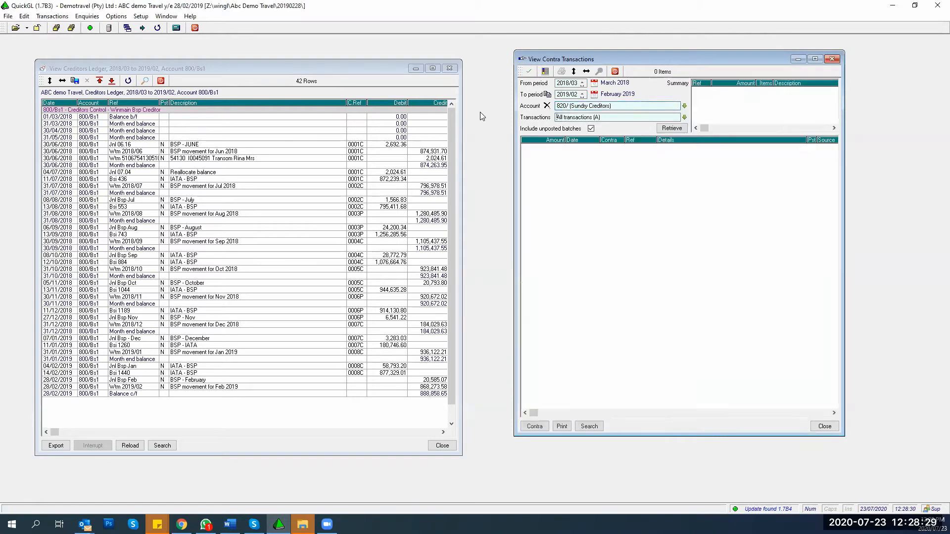
{"action": "left_click", "coordinate": [681, 105]}
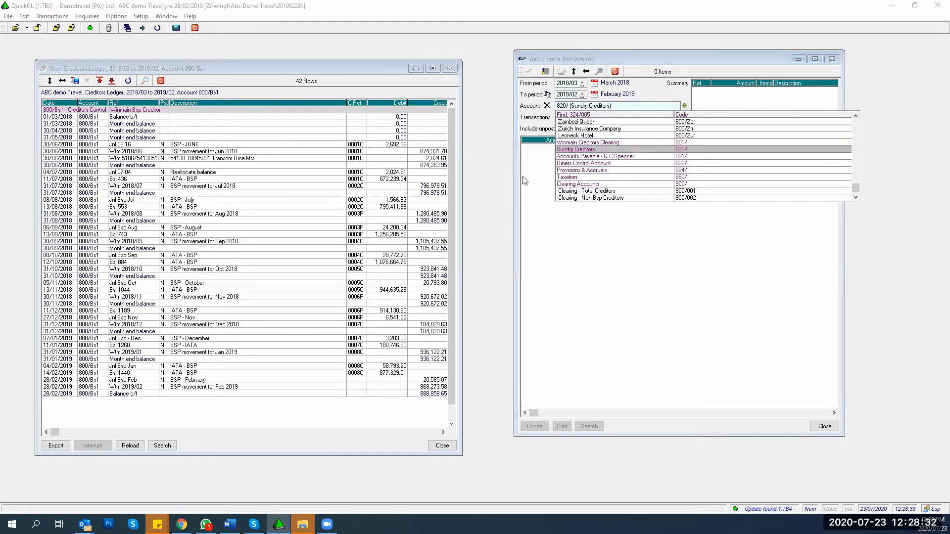
{"action": "left_click", "coordinate": [562, 171]}
{"action": "left_click", "coordinate": [668, 129]}
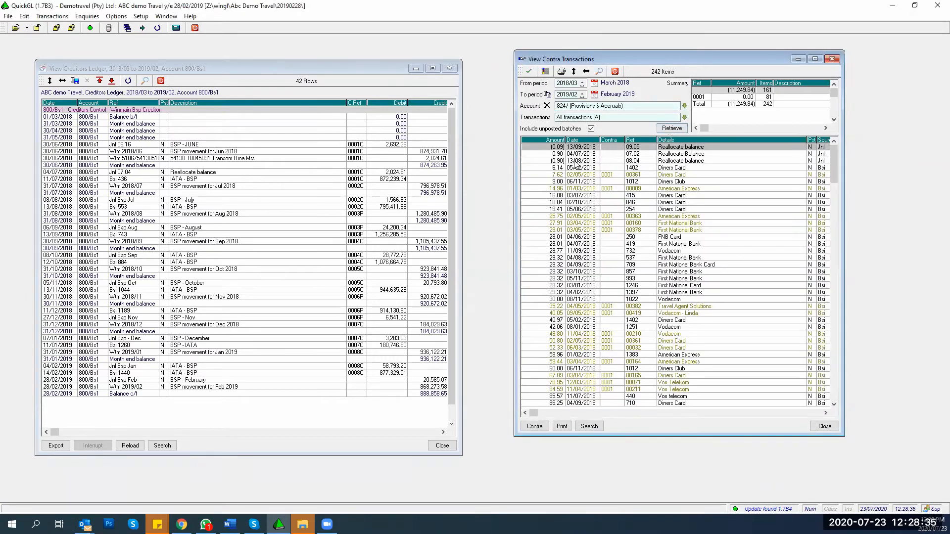
Contra the 0.90 Reallocate Balance entry (ref 07.02) against the (0.90) Reallocate balance entry (ref 08.04) in account 824/.
{"action": "left_click", "coordinate": [544, 156]}
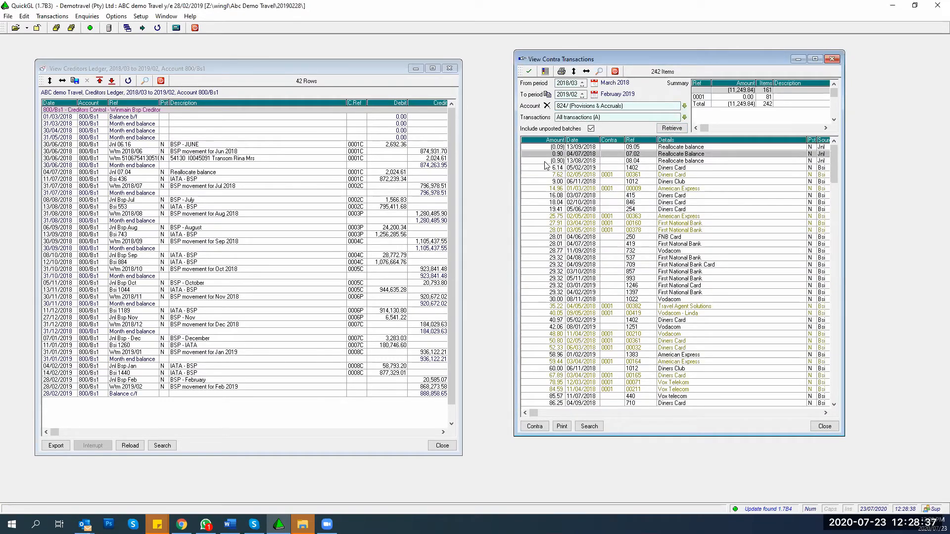
{"action": "key", "text": "shift+Down"}
{"action": "key", "text": "Return"}
{"action": "key", "text": "Return"}
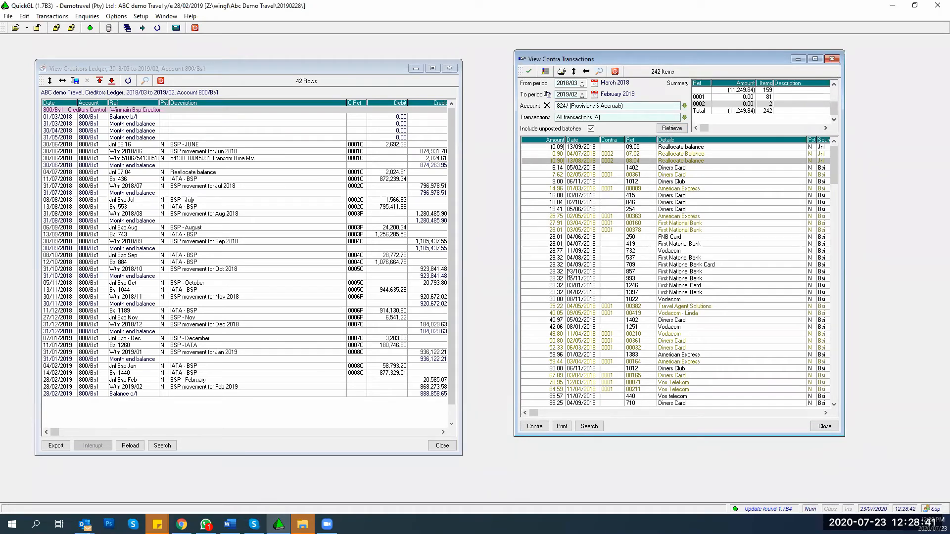
Rearrange the contra transaction columns to sort by contra reference, then by amount, with Details placed directly after Amount.
{"action": "key", "text": "Page_Down"}
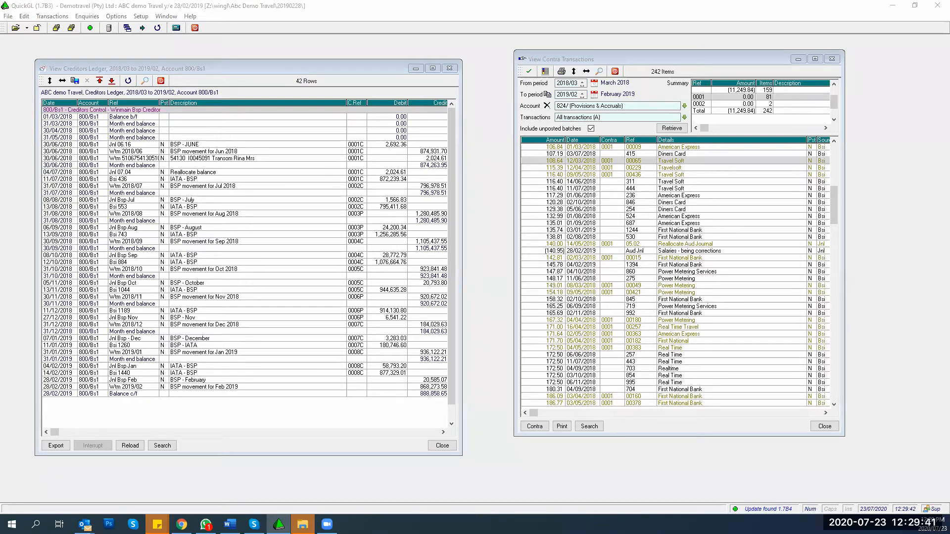
{"action": "left_click", "coordinate": [615, 140]}
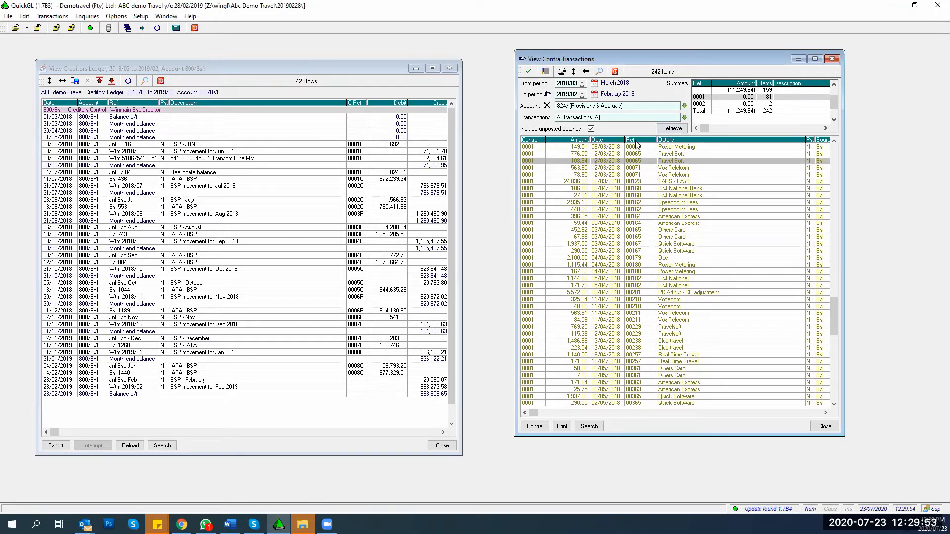
{"action": "left_click_drag", "start_coordinate": [538, 141], "coordinate": [544, 142]}
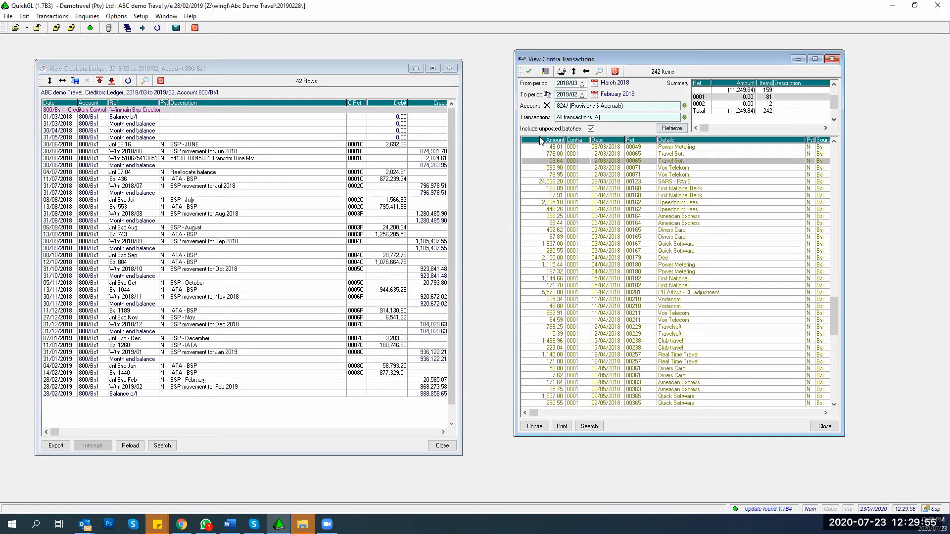
{"action": "left_click", "coordinate": [545, 141]}
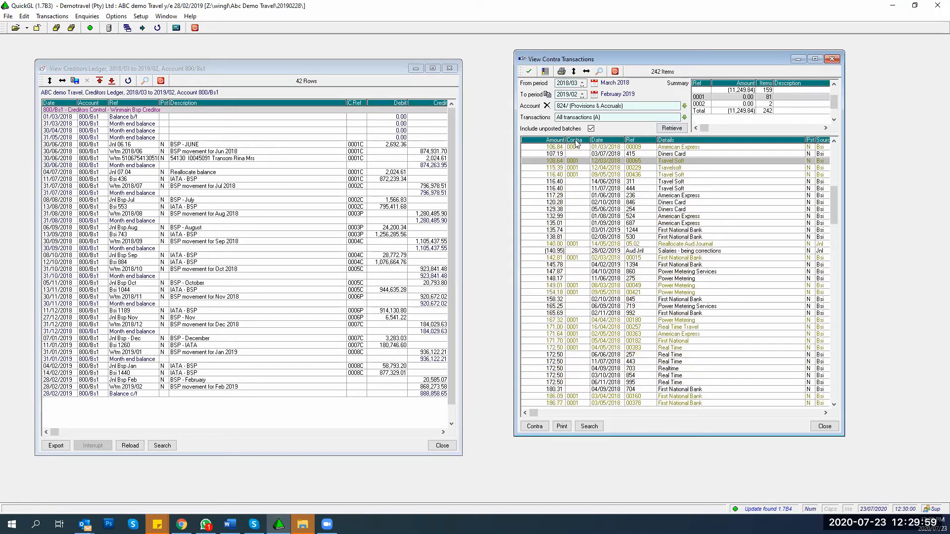
{"action": "left_click_drag", "start_coordinate": [577, 141], "coordinate": [607, 142]}
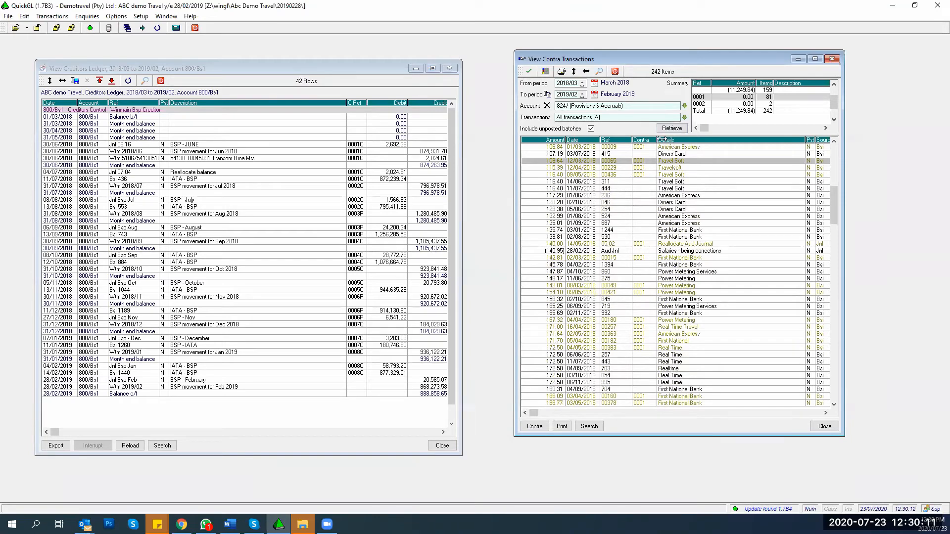
{"action": "left_click_drag", "start_coordinate": [588, 143], "coordinate": [581, 139]}
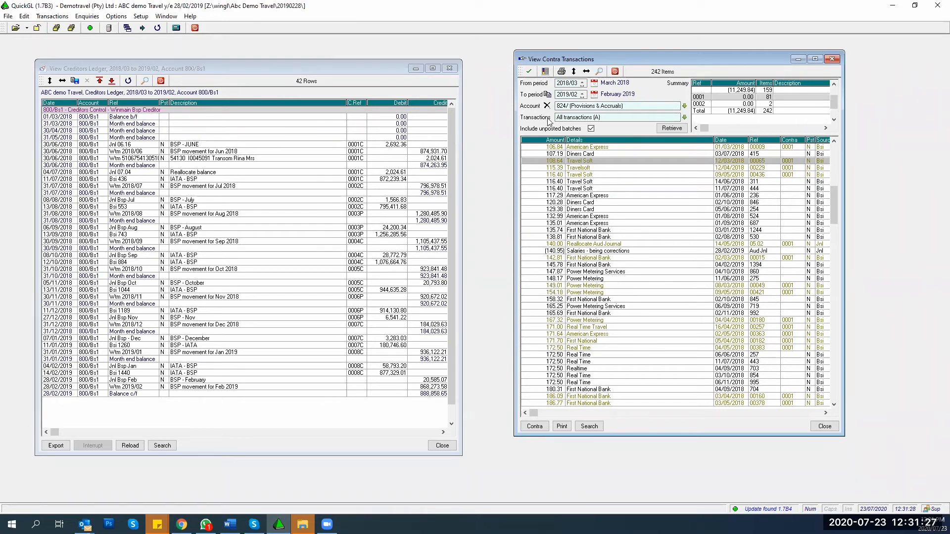
Close the 800/Bs1 creditors ledger view, its Creditors Ledger options dialog and the contra transactions window.
{"action": "left_click", "coordinate": [449, 68]}
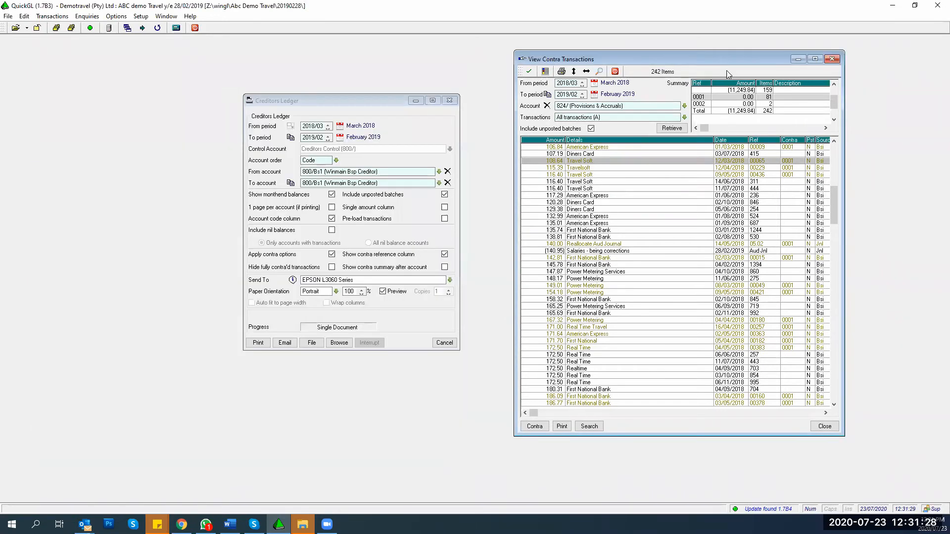
{"action": "left_click", "coordinate": [450, 100]}
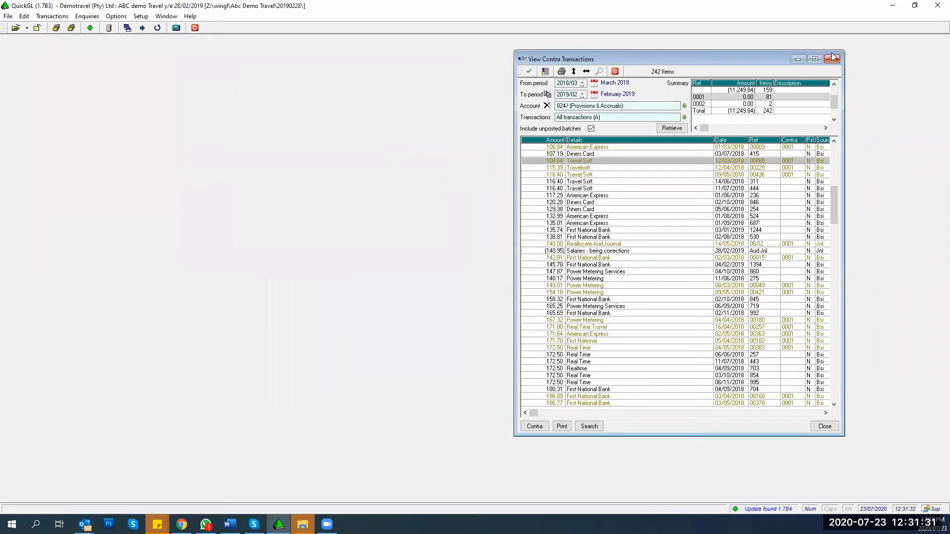
{"action": "left_click", "coordinate": [833, 57]}
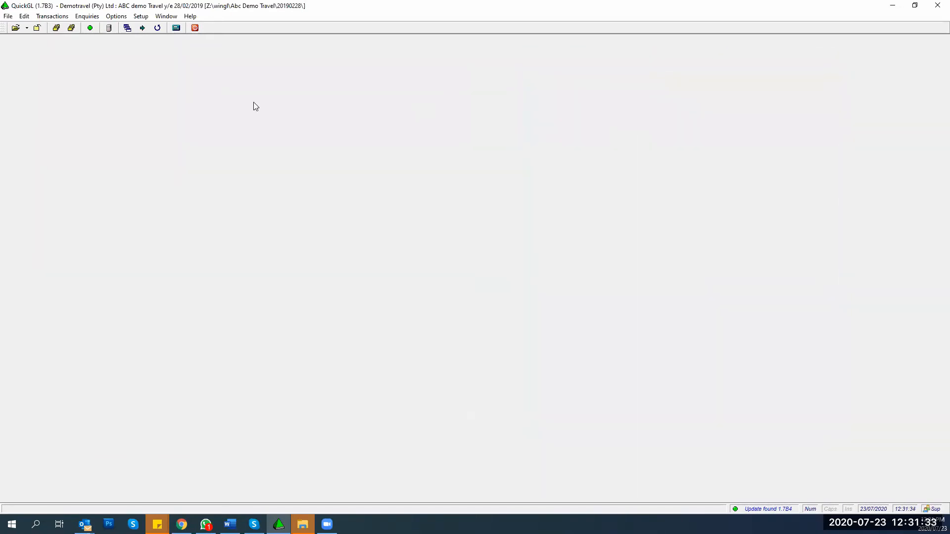
Browse the Creditors Ledger for accounts 800/001 to 800/Zur, periods 2018/03 to 2019/02, with contra options applied.
{"action": "left_click", "coordinate": [88, 16]}
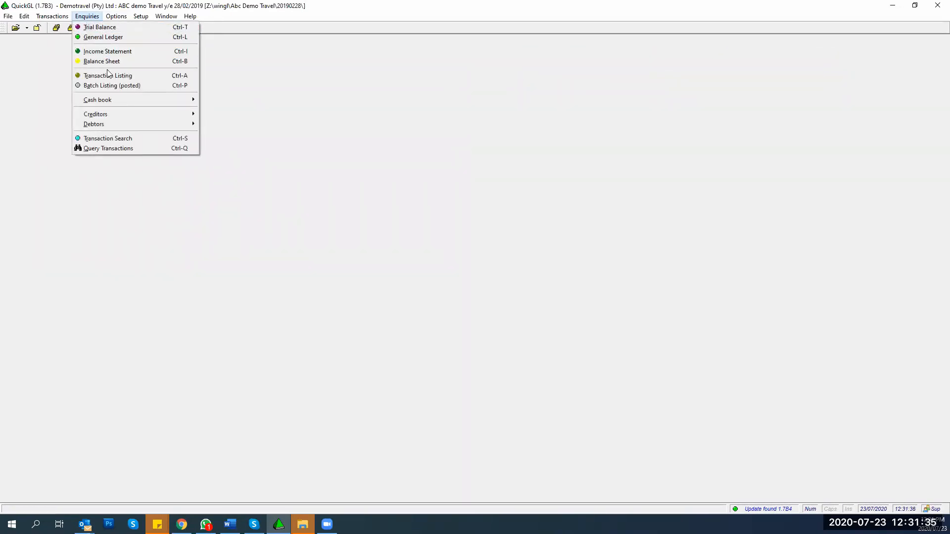
{"action": "mouse_move", "coordinate": [101, 115]}
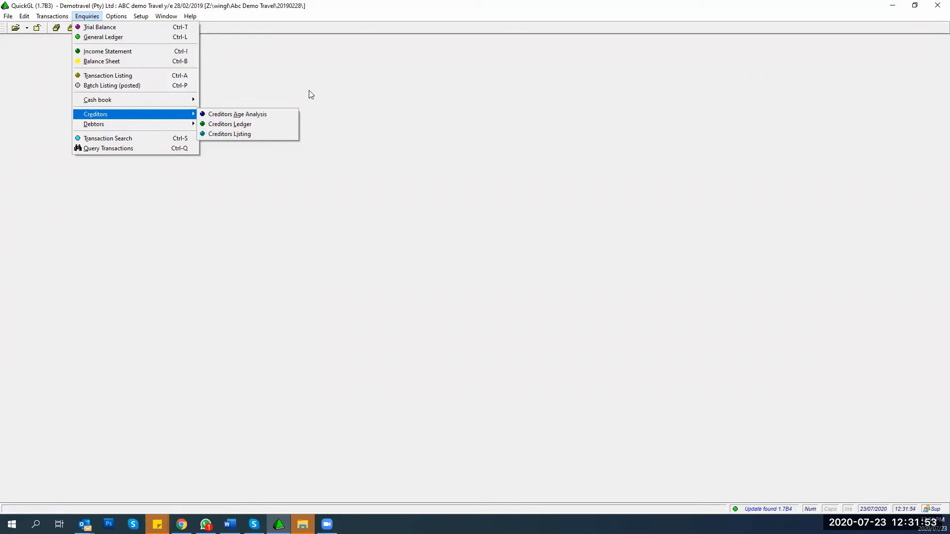
{"action": "left_click", "coordinate": [237, 125]}
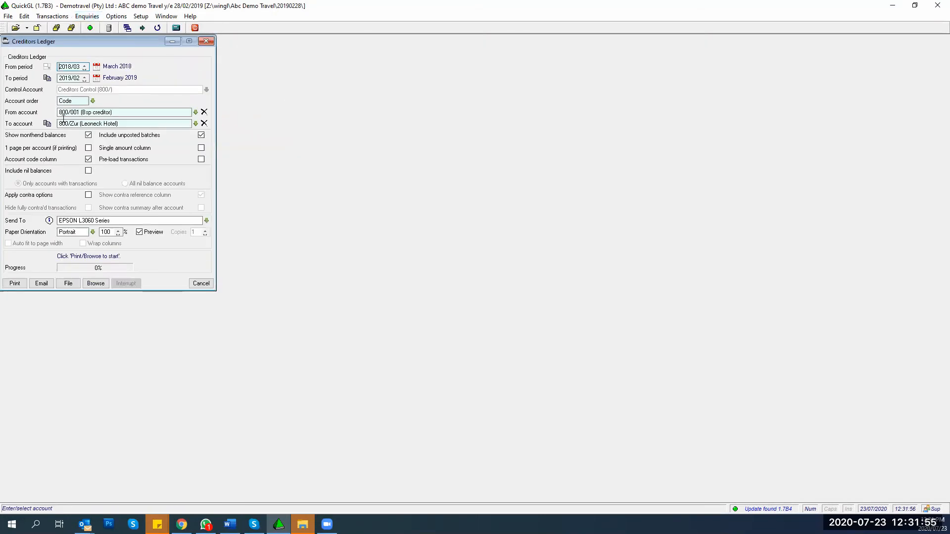
{"action": "left_click", "coordinate": [89, 196]}
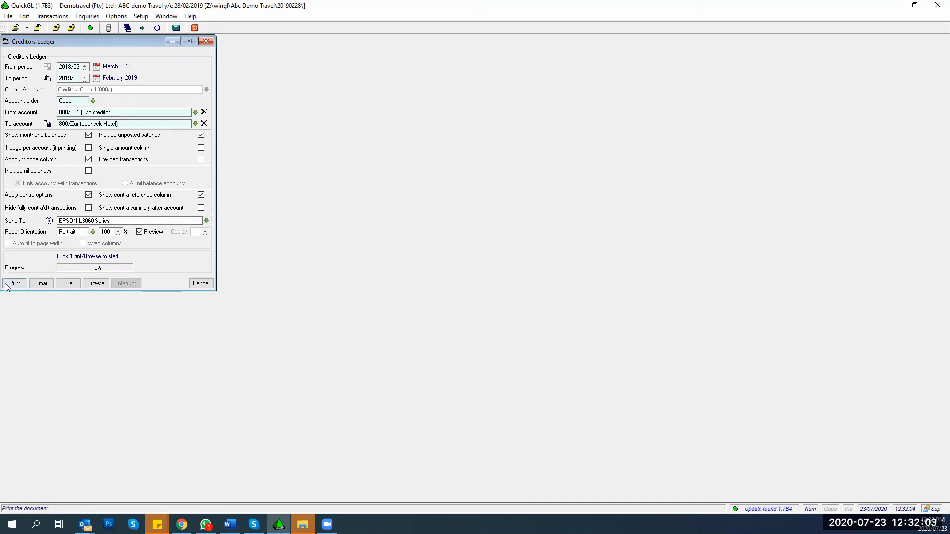
{"action": "left_click", "coordinate": [97, 283]}
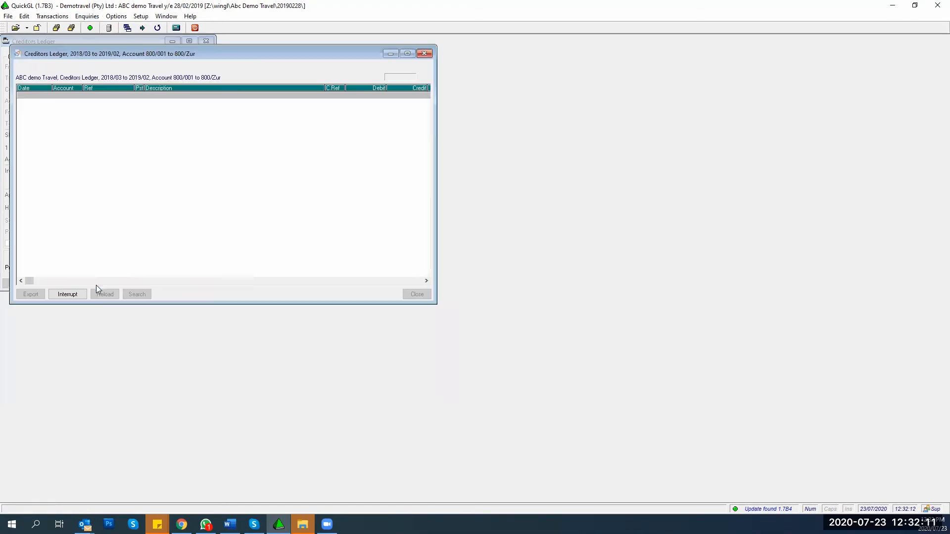